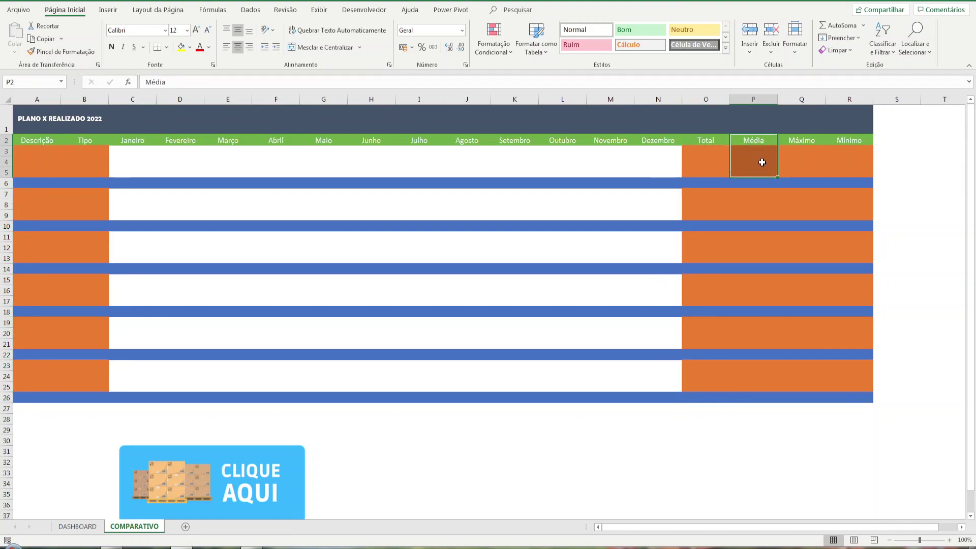
pyautogui.moveTo(803, 141); pyautogui.dragTo(797, 179)
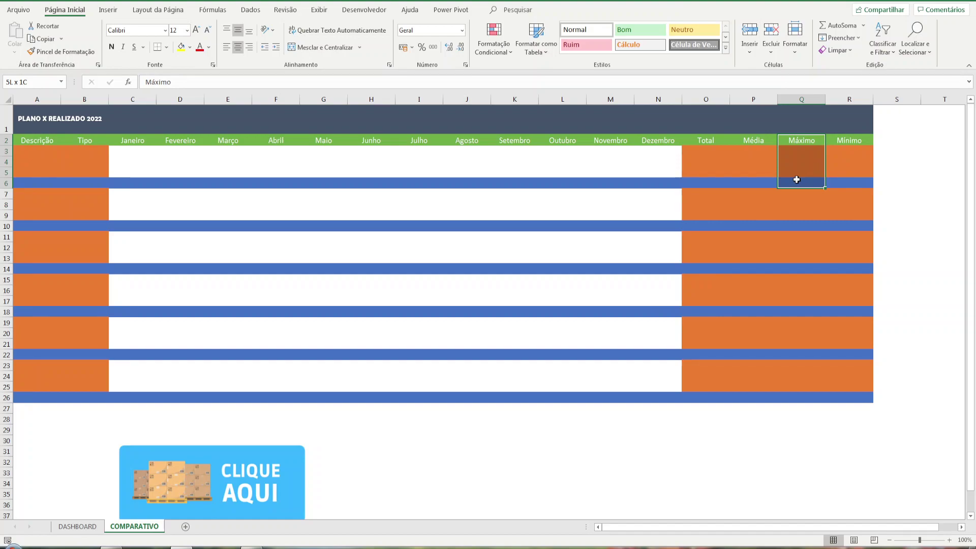
pyautogui.moveTo(839, 140); pyautogui.dragTo(838, 197)
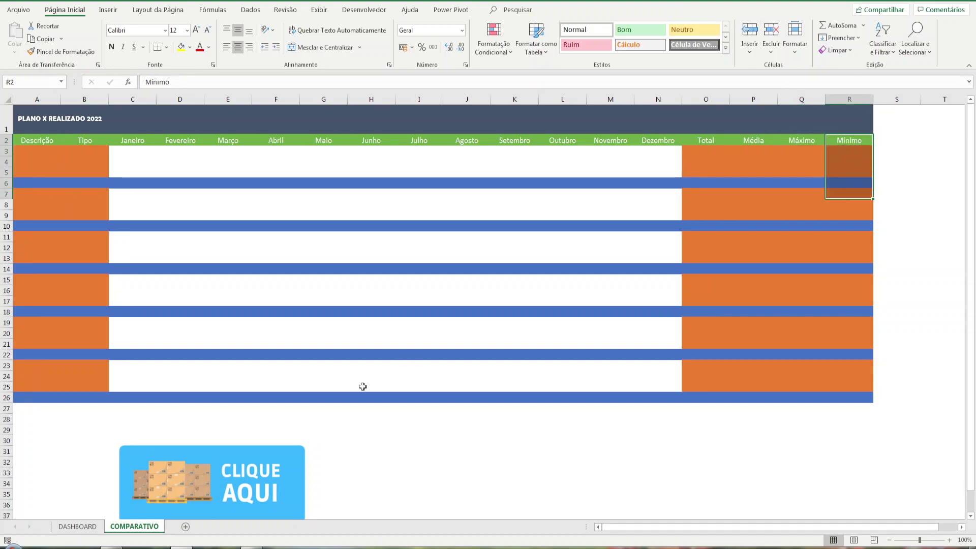
pyautogui.click(251, 548)
# Enter the description PRODUTO1 in cell A3 of the COMPARATIVO sheet
pyautogui.click(949, 540)
pyautogui.click(948, 540)
pyautogui.click(949, 540)
pyautogui.click(949, 540)
pyautogui.click(950, 540)
pyautogui.moveTo(895, 527); pyautogui.dragTo(762, 527)
pyautogui.scroll(1, 263, 449)
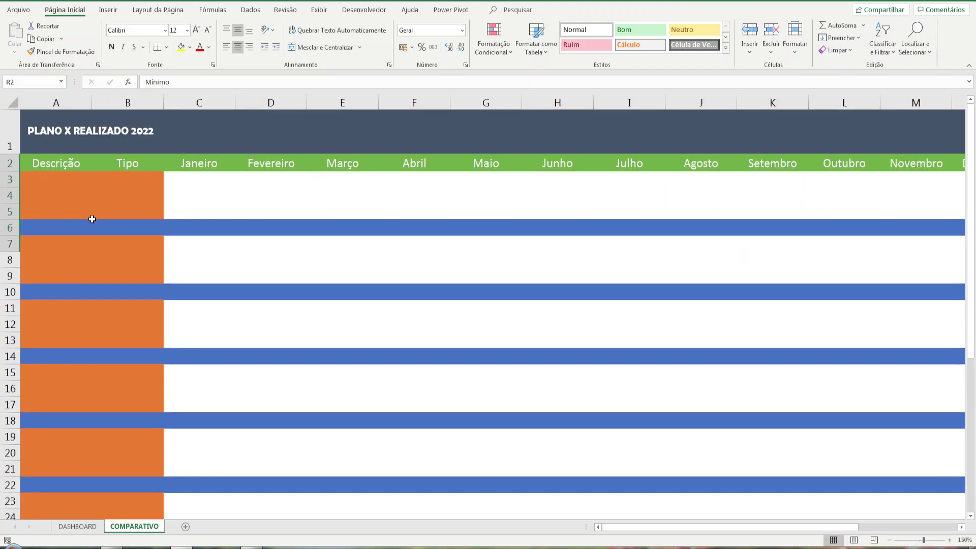
pyautogui.click(60, 182)
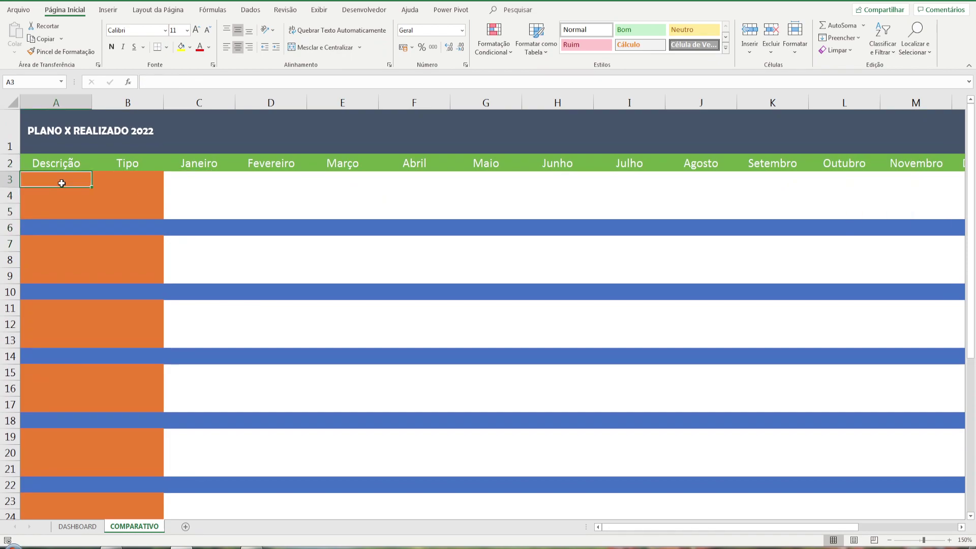
pyautogui.moveTo(58, 179); pyautogui.dragTo(59, 224)
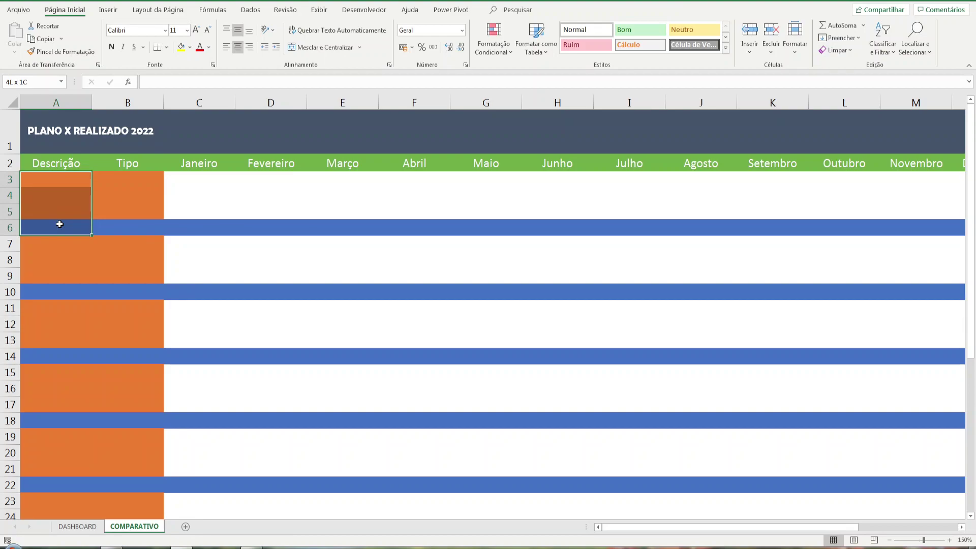
pyautogui.moveTo(59, 225); pyautogui.dragTo(60, 182)
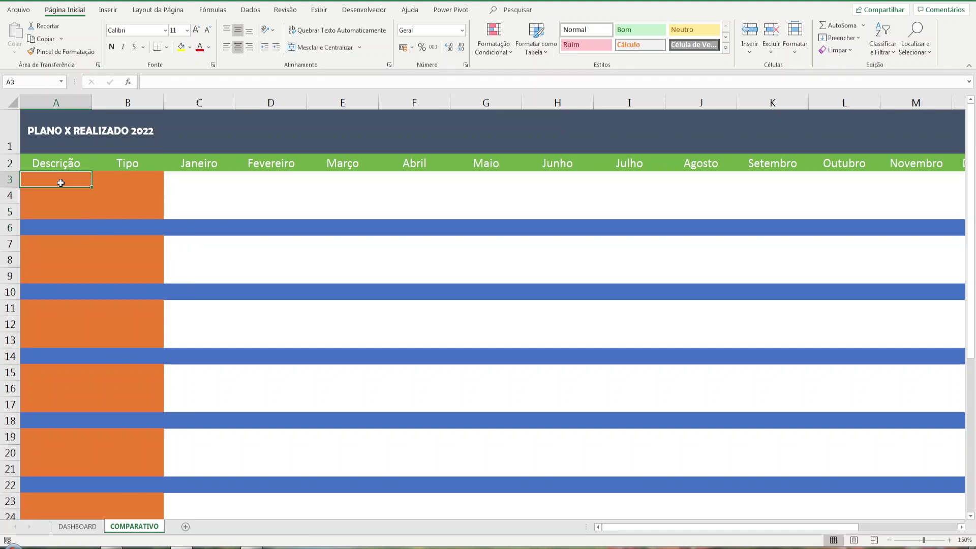
pyautogui.write('PRODUTO')
pyautogui.press('Return')
pyautogui.click(60, 183)
pyautogui.press('F2')
pyautogui.write('1')
pyautogui.press('Return')
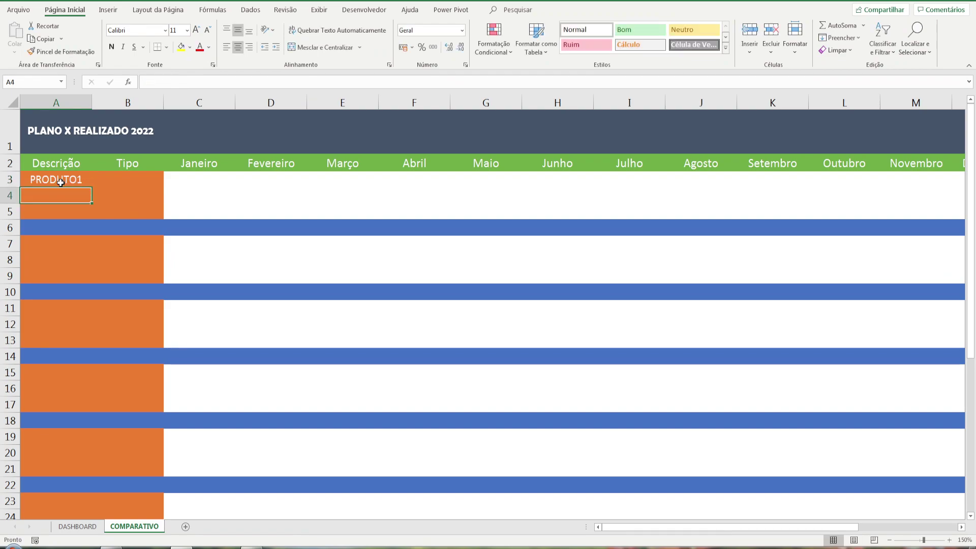
# Repeat the description PRODUTO1 in cells A4 to A6 to complete the first product block
pyautogui.write('PRODUTO1')
pyautogui.press('Return')
pyautogui.write('PRODUTO')
pyautogui.press('Return')
pyautogui.write('PRO')
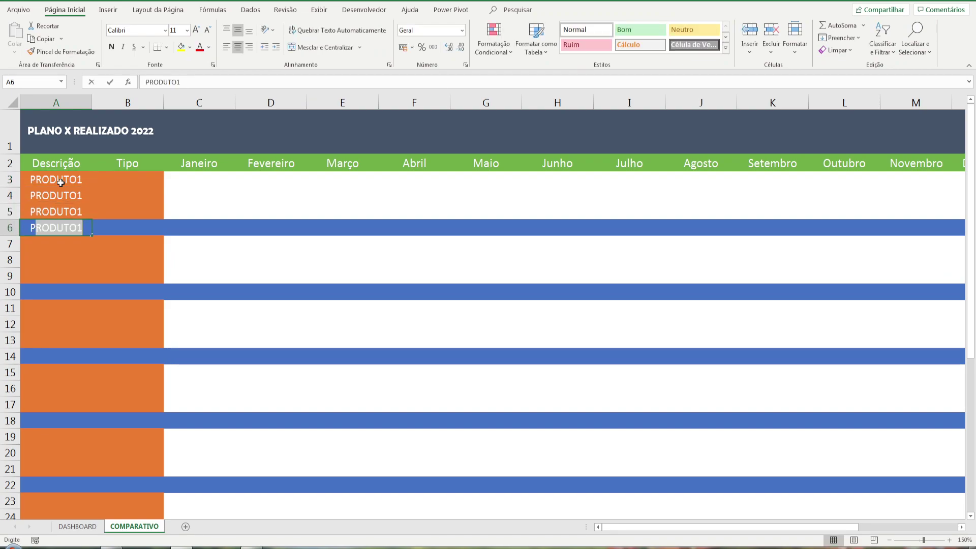
pyautogui.press('Return')
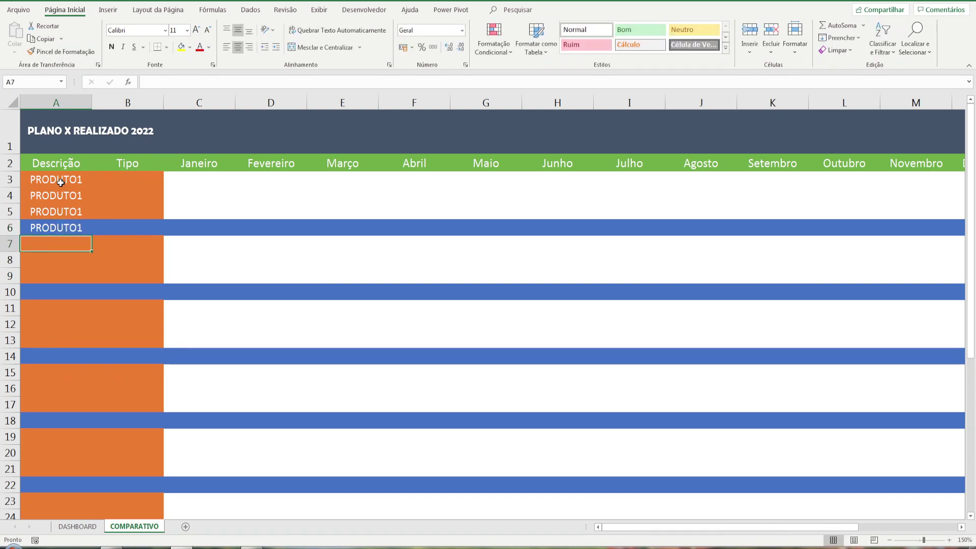
# Fill the Descrição cells A7 to A10 of the second block with PRODUTO2
pyautogui.write('PRODUTO2')
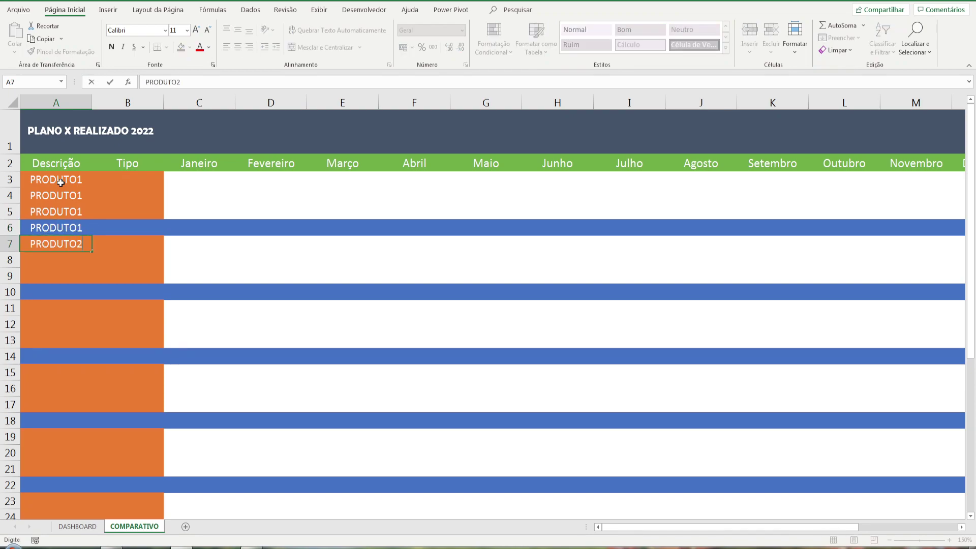
pyautogui.press('Return')
pyautogui.write('PRODUTO2')
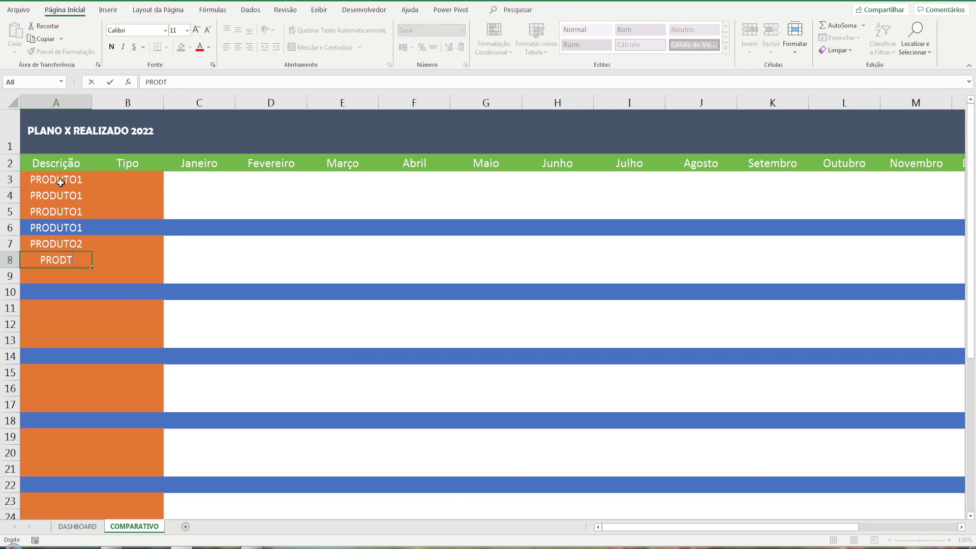
pyautogui.press('Return')
pyautogui.write('PRODUTO2')
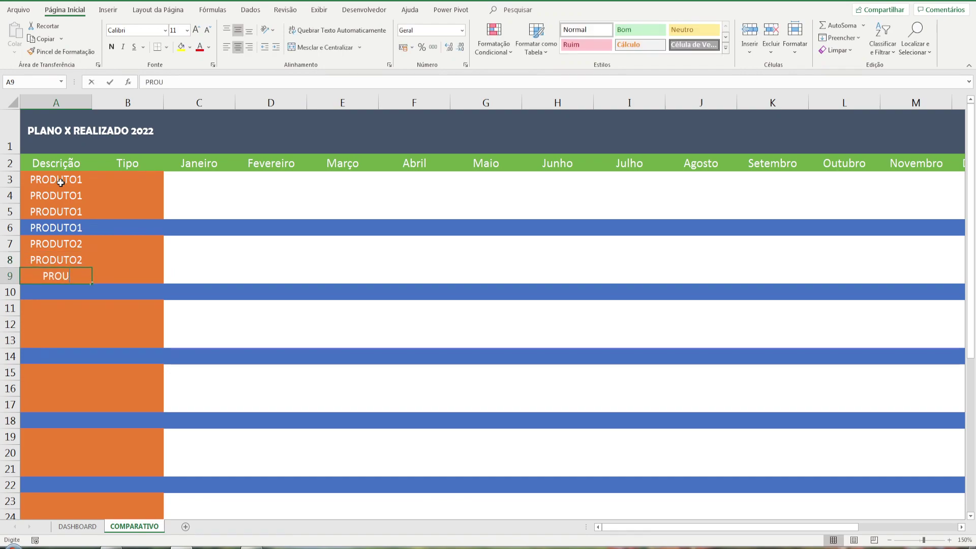
pyautogui.press('Return')
pyautogui.write('PRODUTO')
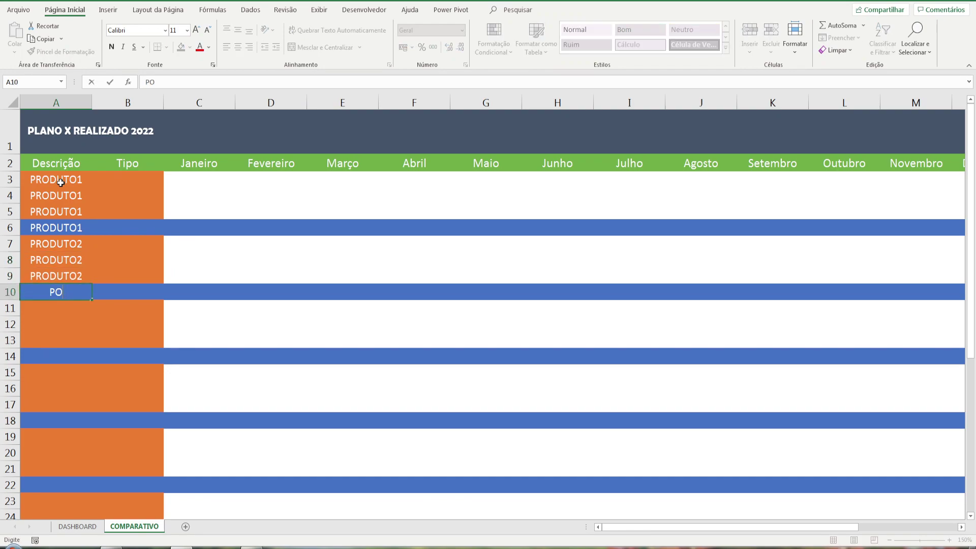
pyautogui.write('3')
pyautogui.press('Return')
pyautogui.press('Up')
pyautogui.write('PRODUTO2')
pyautogui.press('Return')
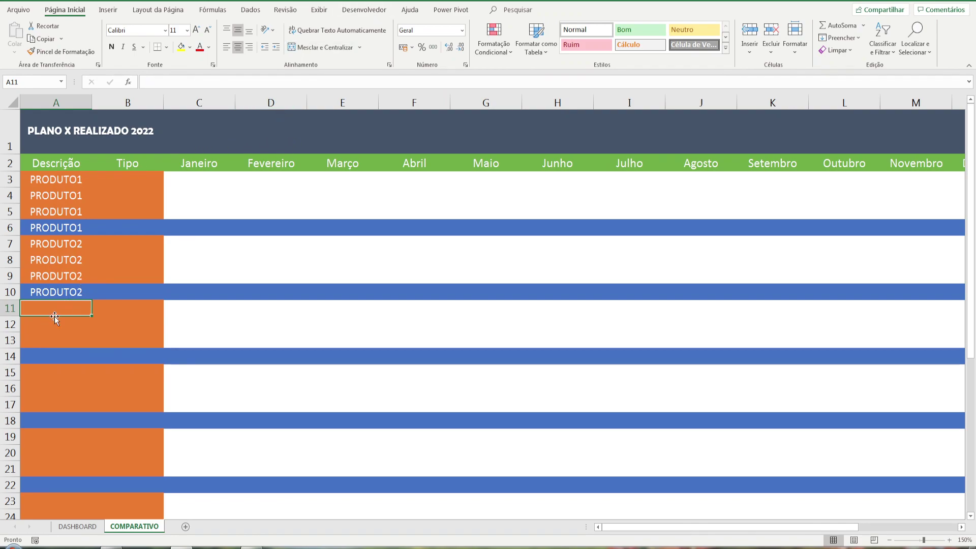
# Enter the Tipo labels REALIZADO, PLANEJADO, DIFERENÇA and % in cells B3 to B6 for PRODUTO1
pyautogui.moveTo(55, 304); pyautogui.dragTo(61, 421)
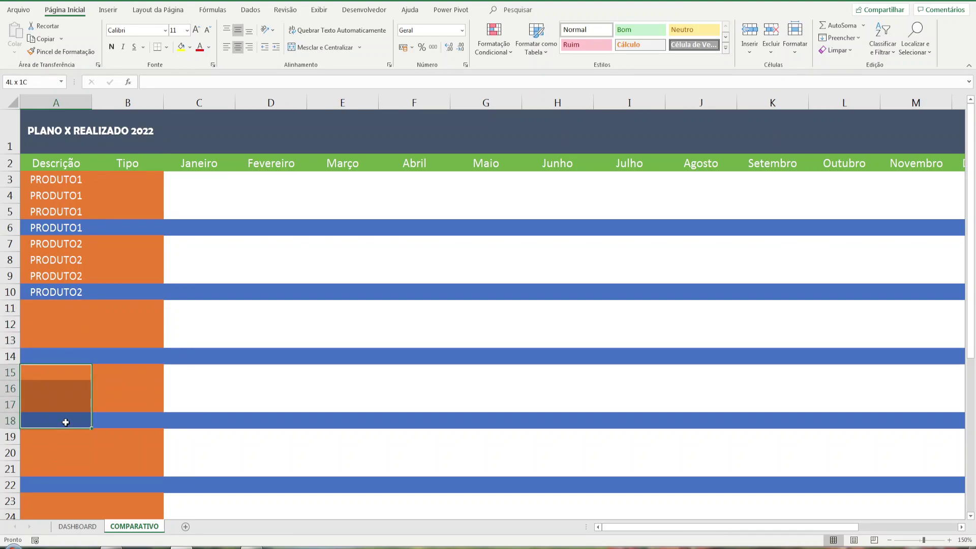
pyautogui.click(124, 182)
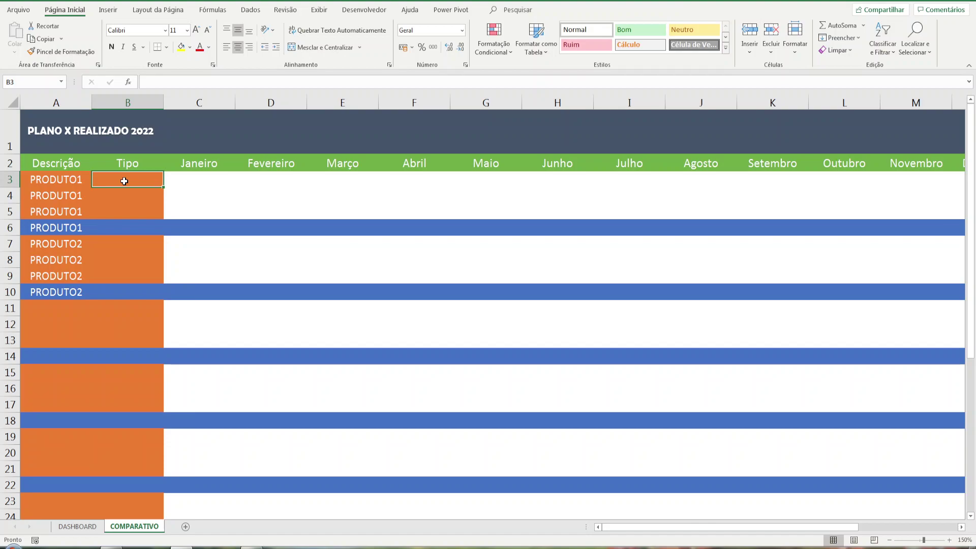
pyautogui.write('REALIZADO')
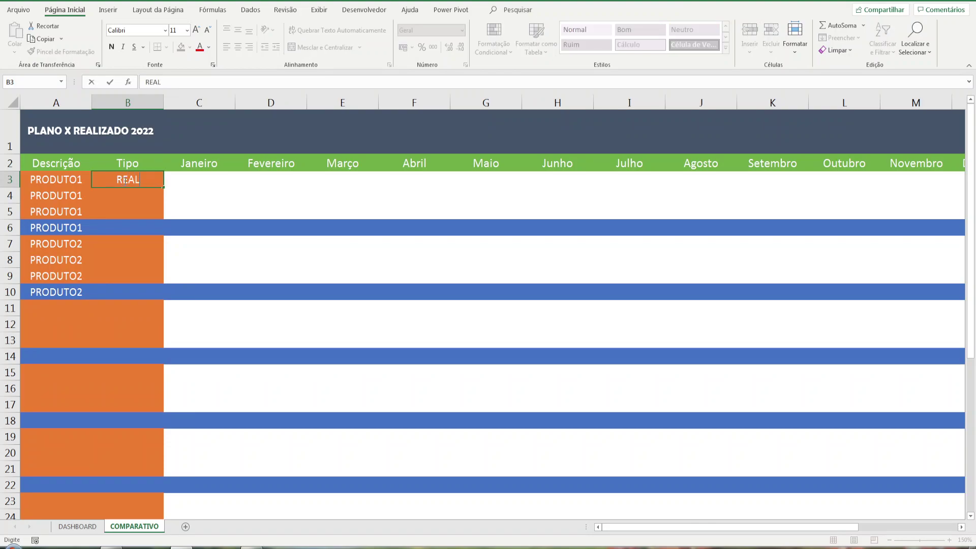
pyautogui.press('Return')
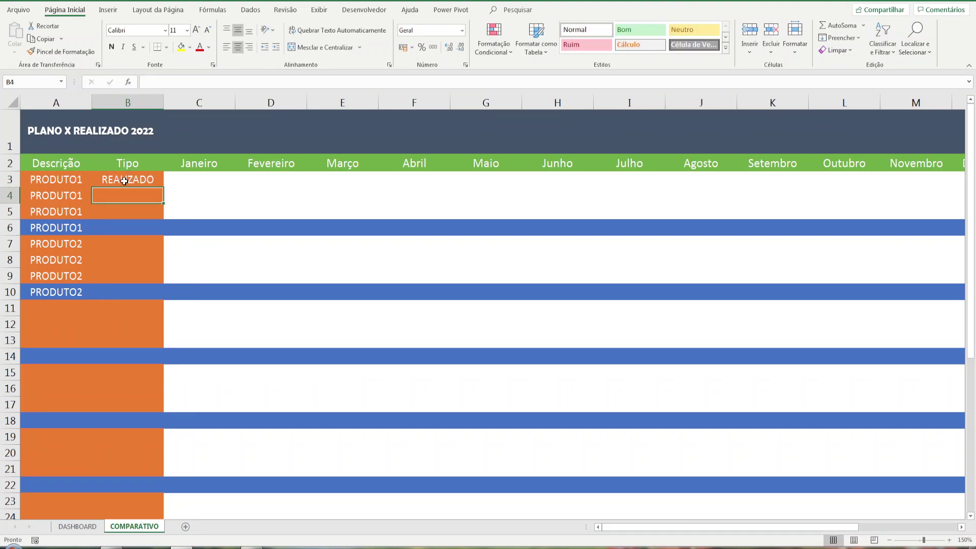
pyautogui.write('PLANEJADO')
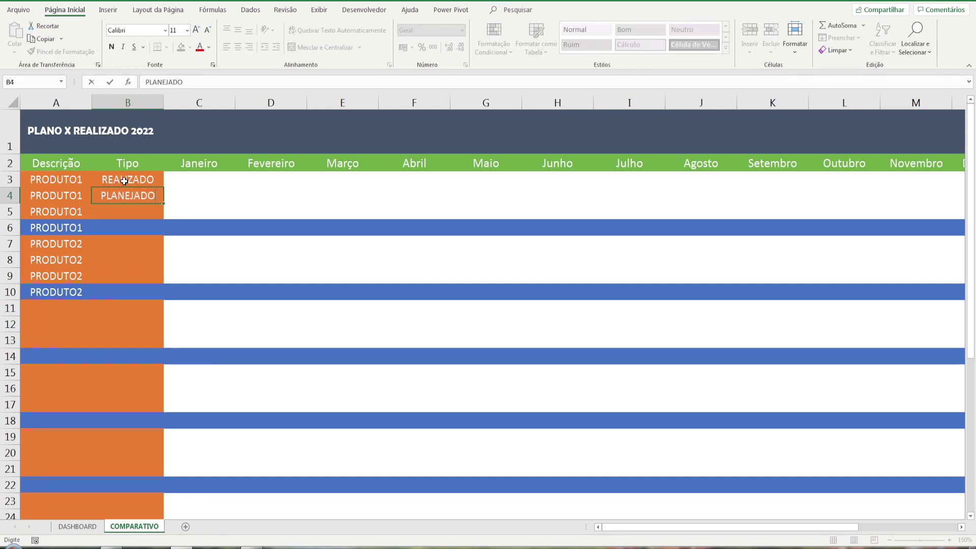
pyautogui.press('Return')
pyautogui.write('D')
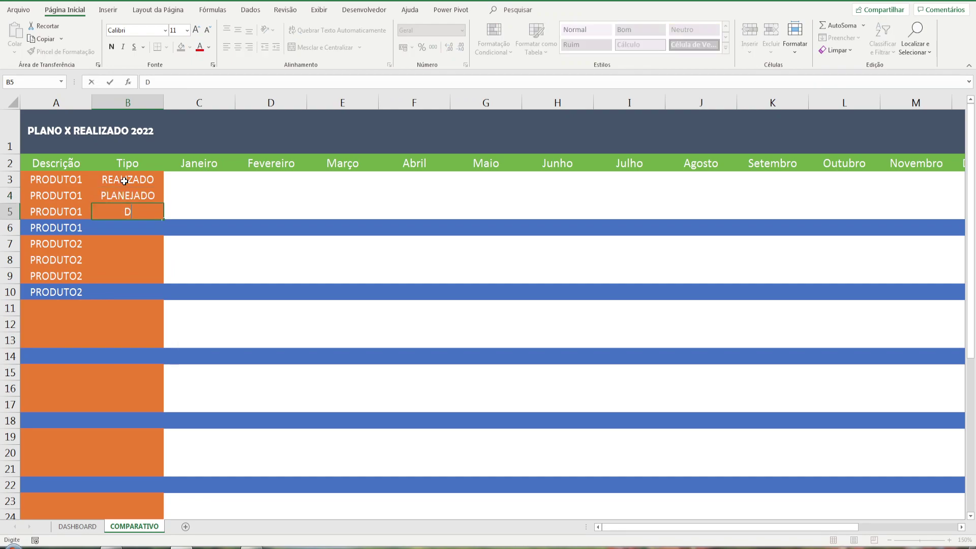
pyautogui.write('IFERENÇA')
pyautogui.press('Return')
pyautogui.write('%')
pyautogui.press('Return')
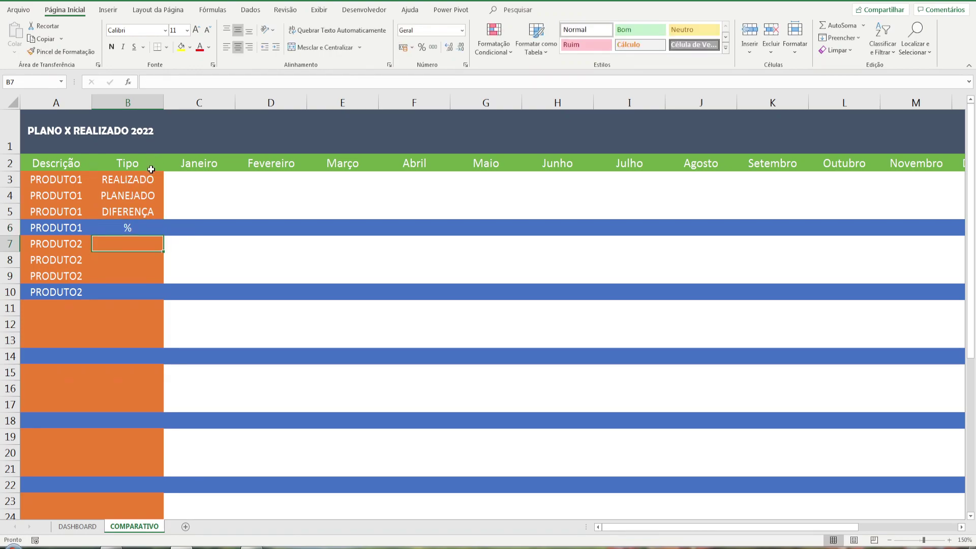
pyautogui.click(137, 176)
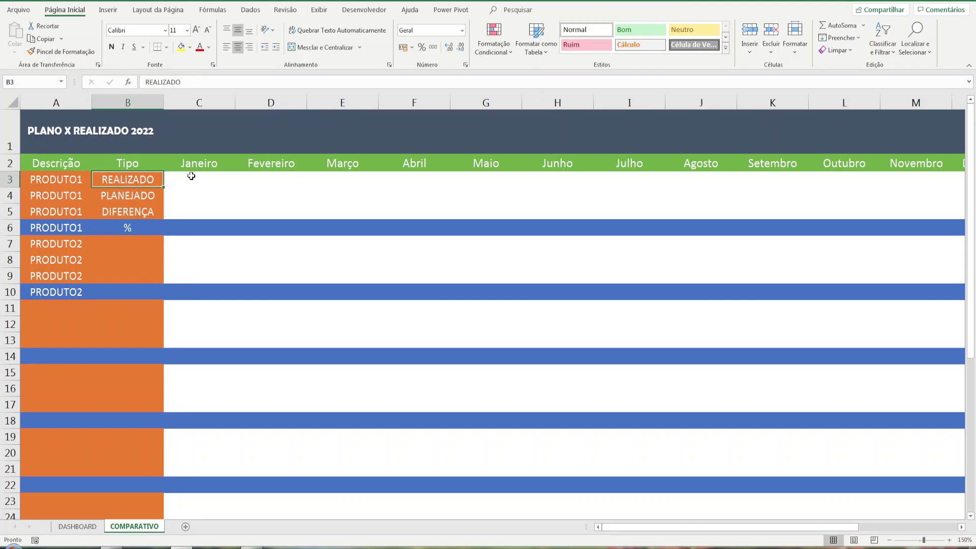
pyautogui.keyDown('shift'); pyautogui.click(191, 176); pyautogui.keyUp('shift')
pyautogui.moveTo(121, 199); pyautogui.dragTo(217, 196)
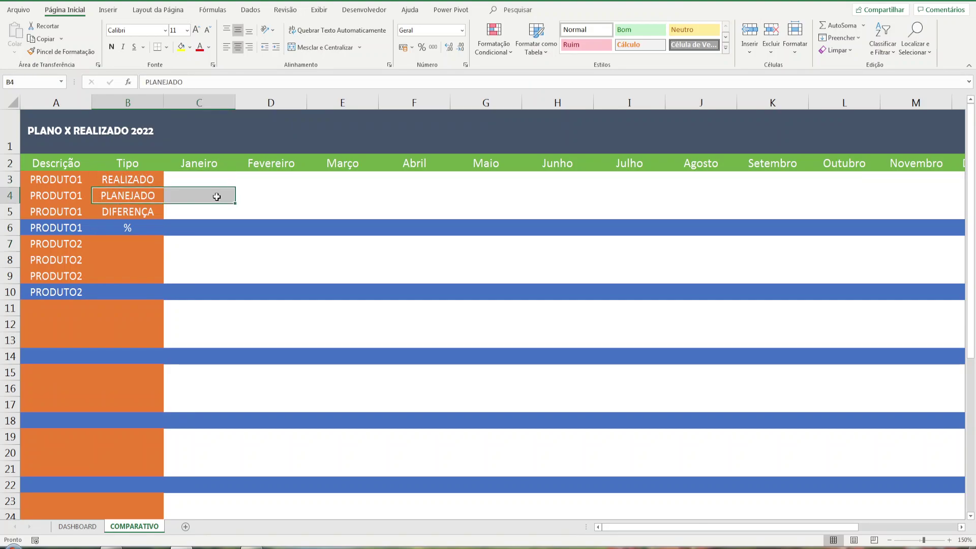
pyautogui.moveTo(141, 210); pyautogui.dragTo(195, 225)
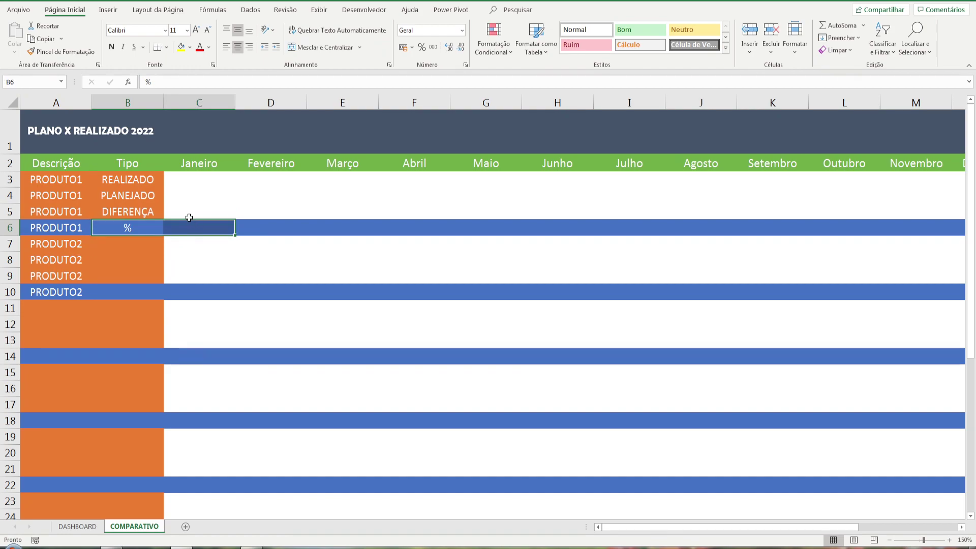
pyautogui.moveTo(198, 100); pyautogui.dragTo(198, 152)
# Enter PRODUTO1's January values: 100 for REALIZADO in C3 and 150 for PLANEJADO in C4
pyautogui.click(206, 187)
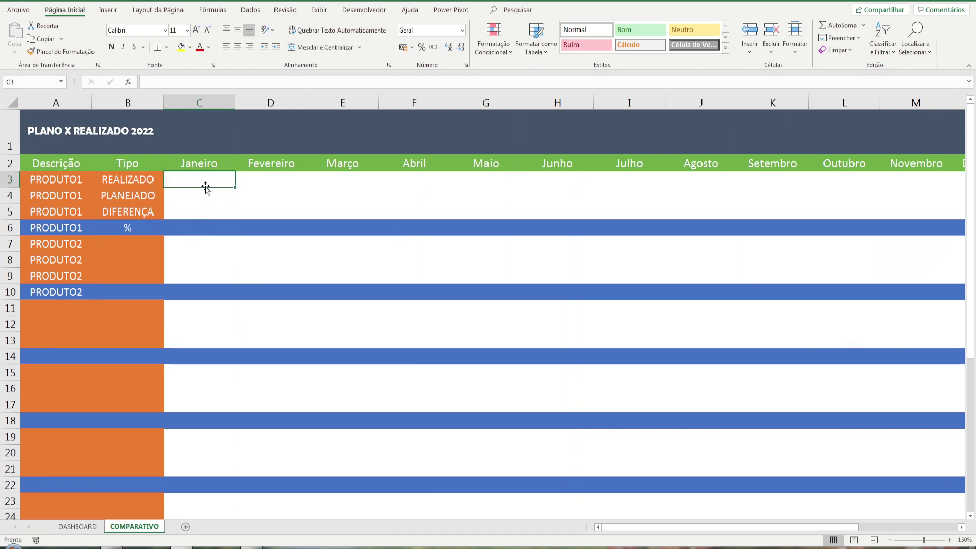
pyautogui.write('100')
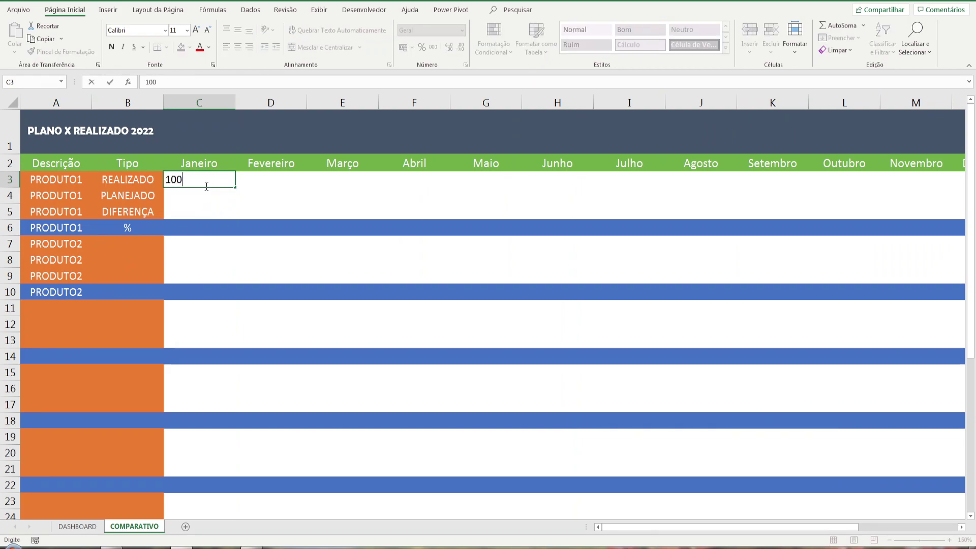
pyautogui.press('Return')
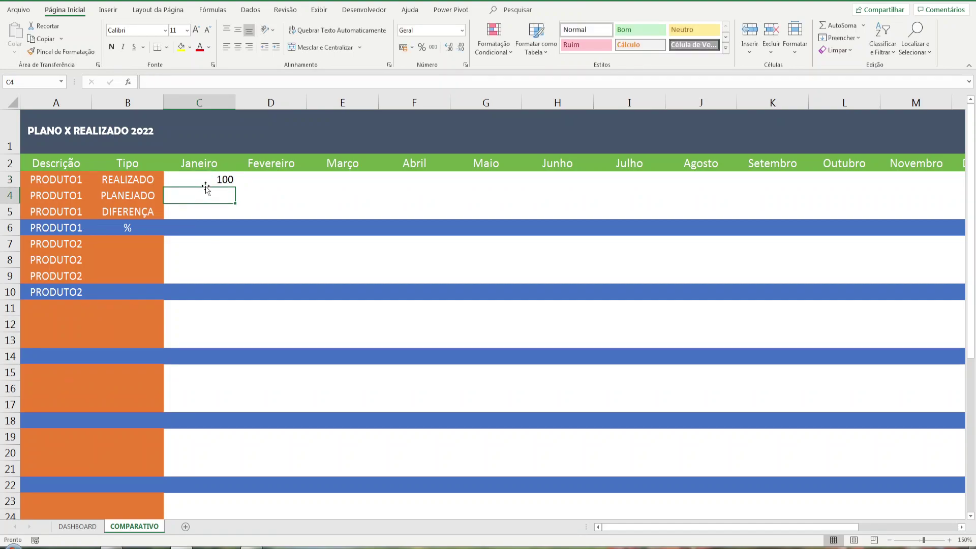
pyautogui.write('150')
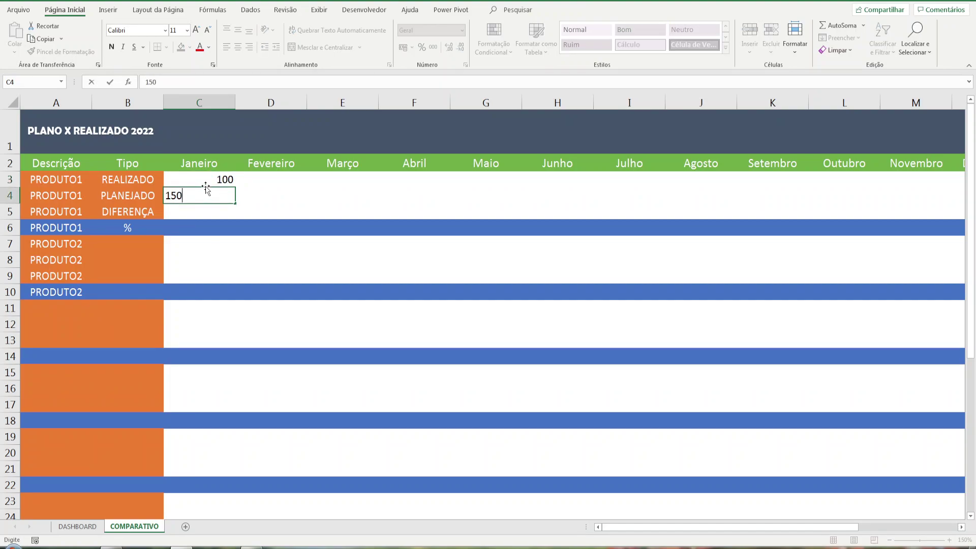
pyautogui.press('Return')
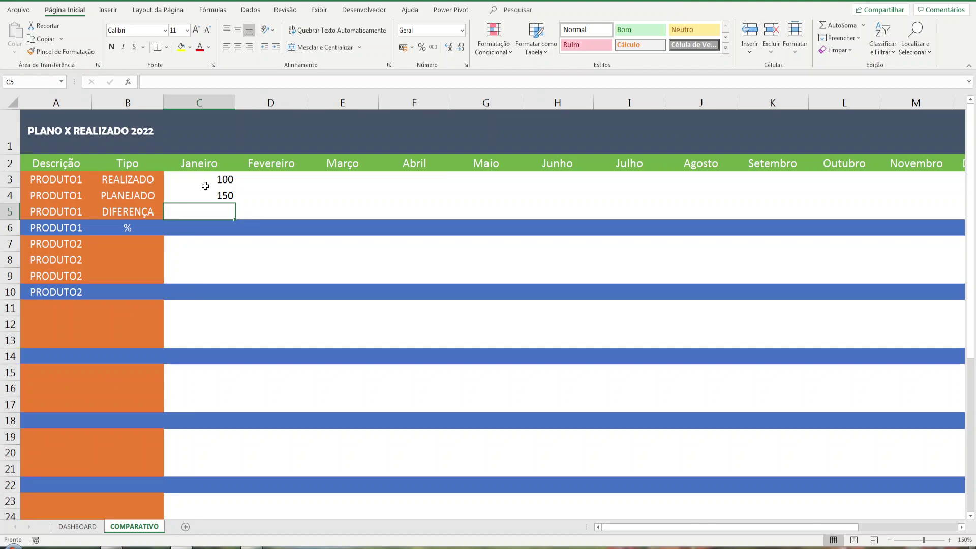
# Calculate PRODUTO1's January DIFERENÇA in C5 as REALIZADO minus PLANEJADO with the formula =C3-C4
pyautogui.click(194, 181)
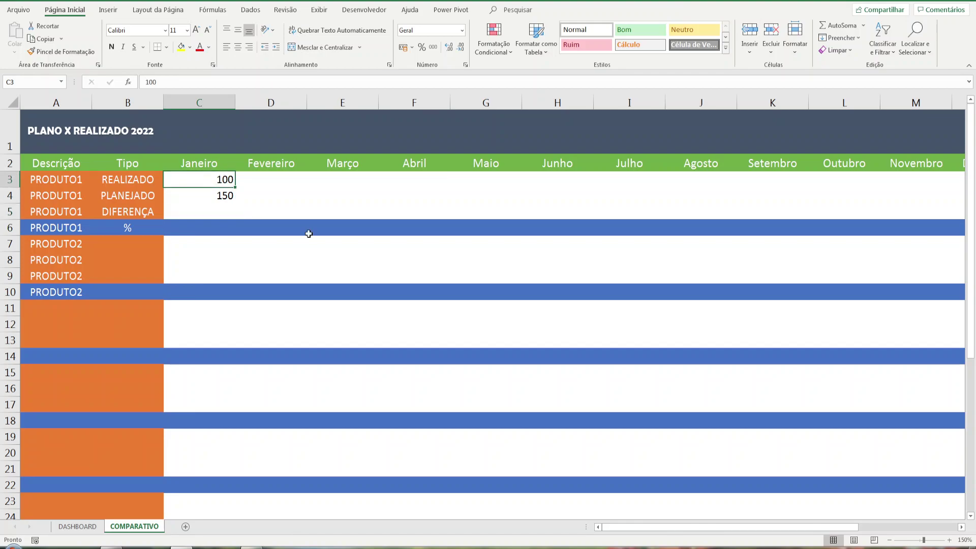
pyautogui.click(949, 540)
pyautogui.click(949, 540)
pyautogui.click(949, 540)
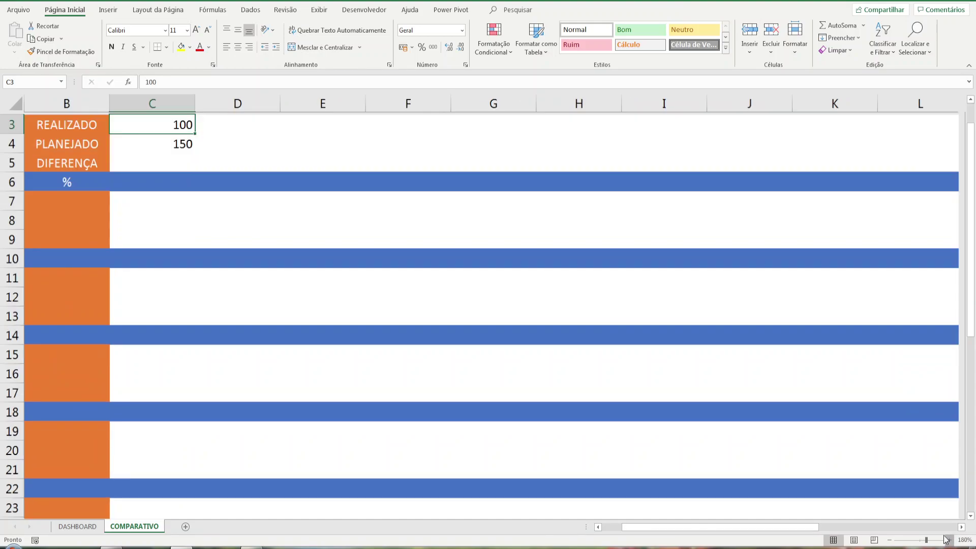
pyautogui.click(949, 540)
pyautogui.moveTo(268, 288); pyautogui.dragTo(168, 289)
pyautogui.scroll(1, 77, 289)
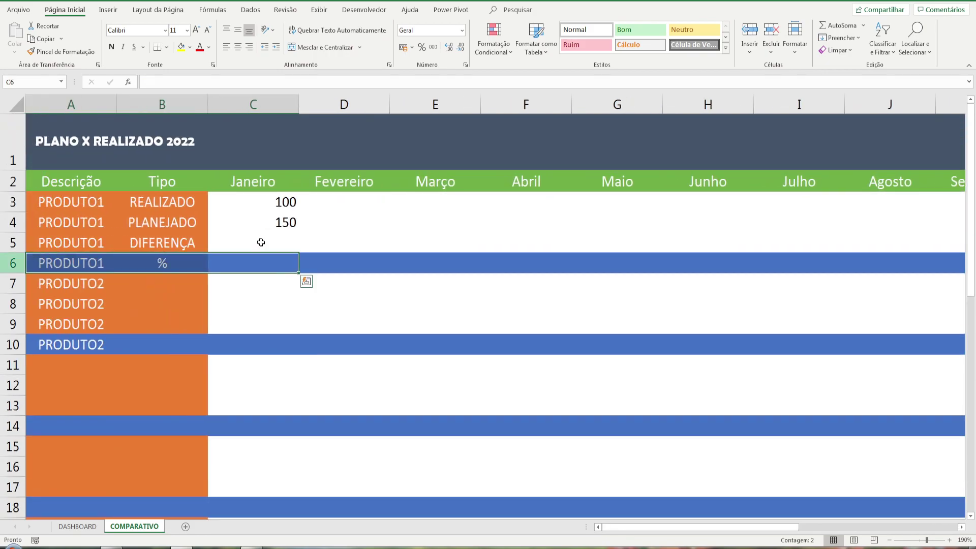
pyautogui.click(290, 214)
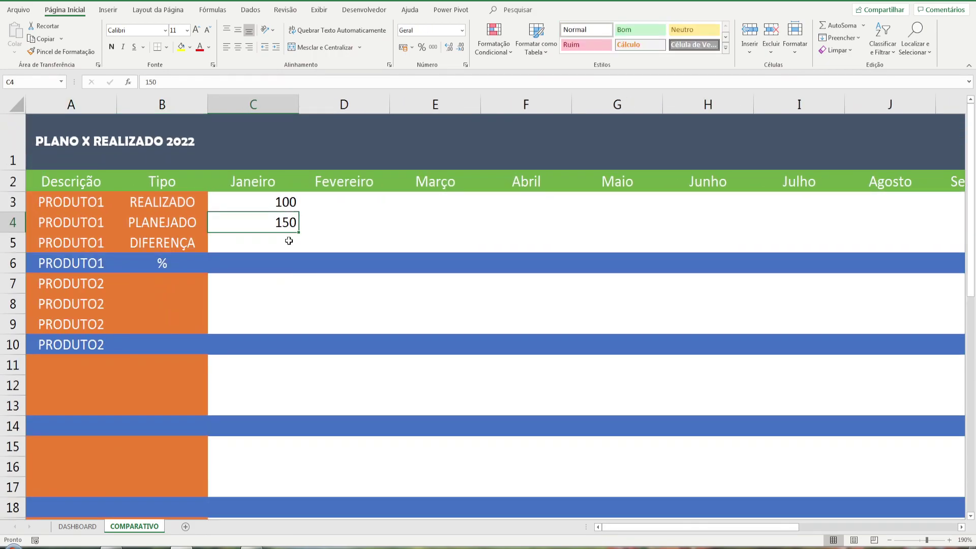
pyautogui.click(288, 241)
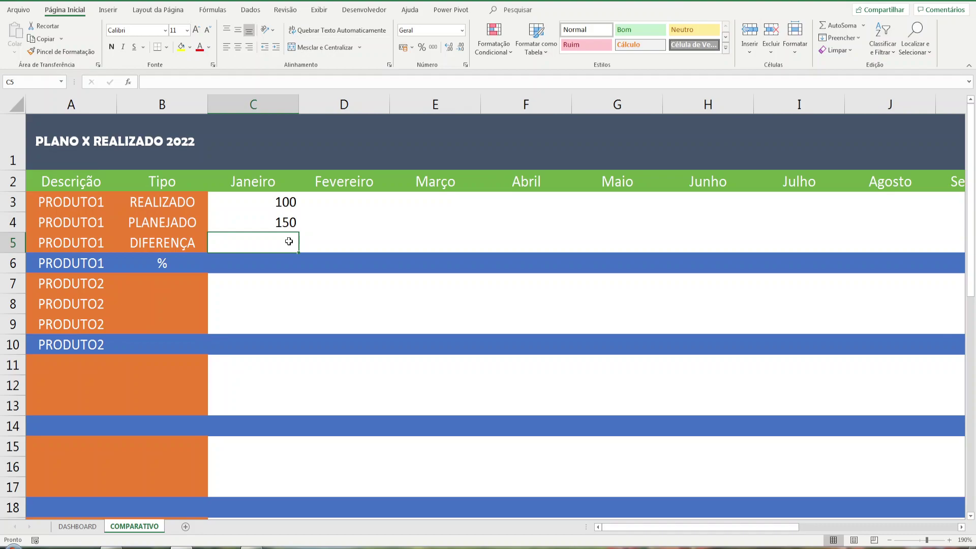
pyautogui.write('=')
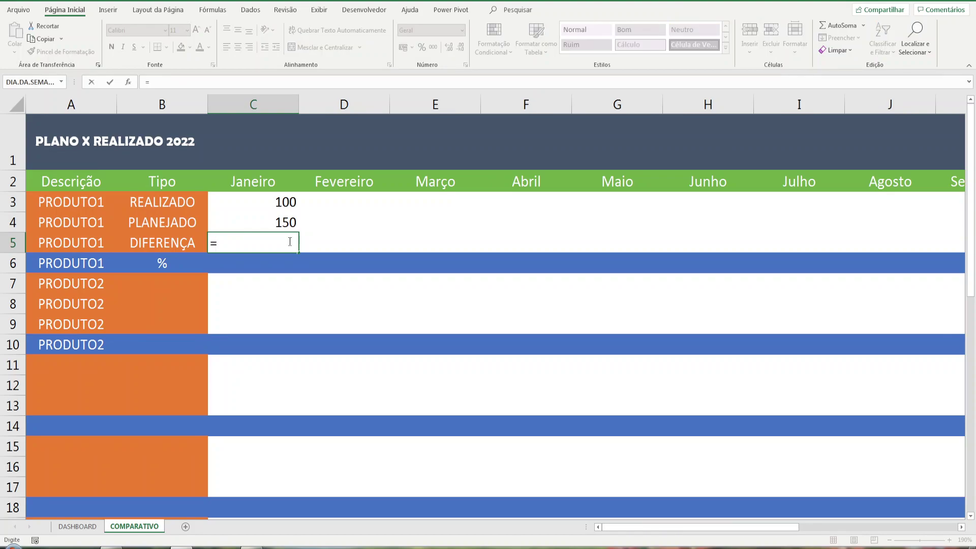
pyautogui.click(291, 202)
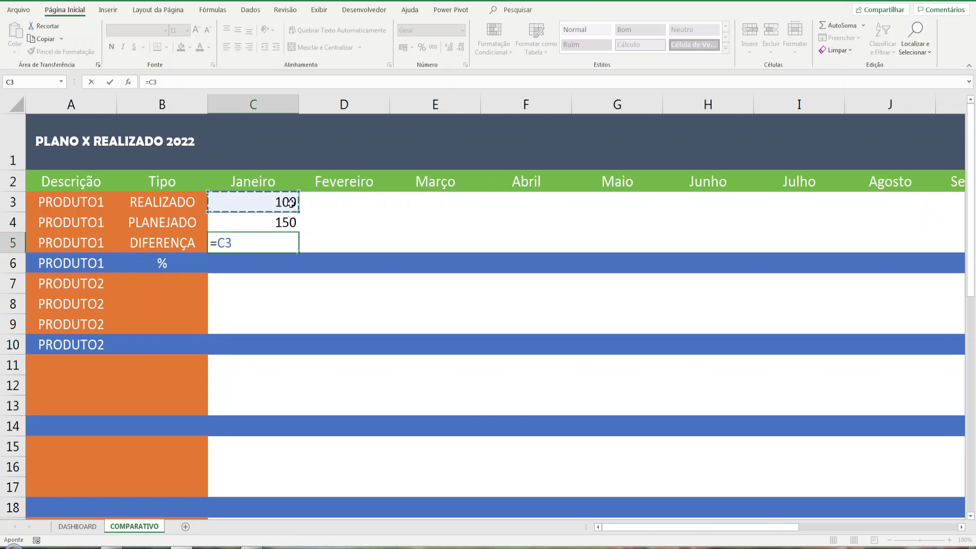
pyautogui.write('-')
pyautogui.click(281, 222)
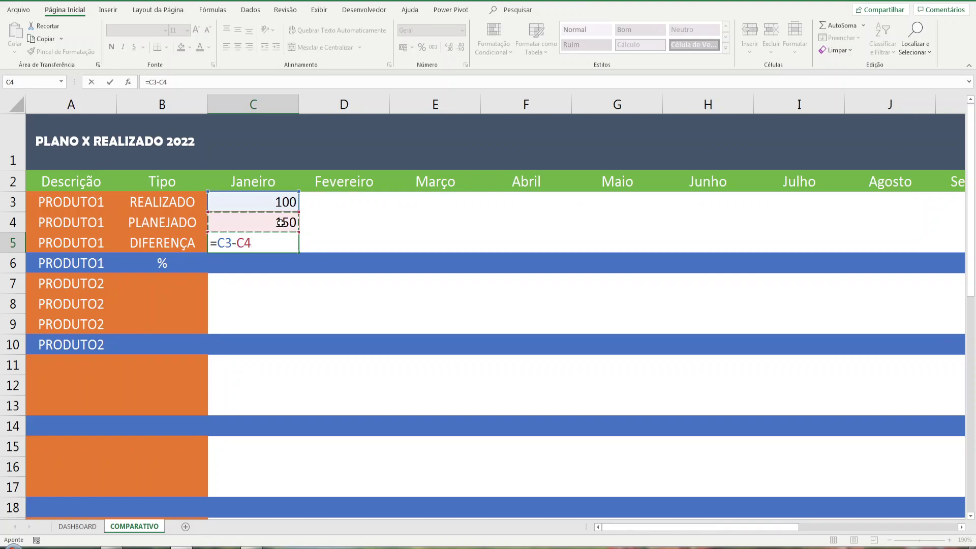
pyautogui.press('Return')
pyautogui.press('Up')
pyautogui.press('F2')
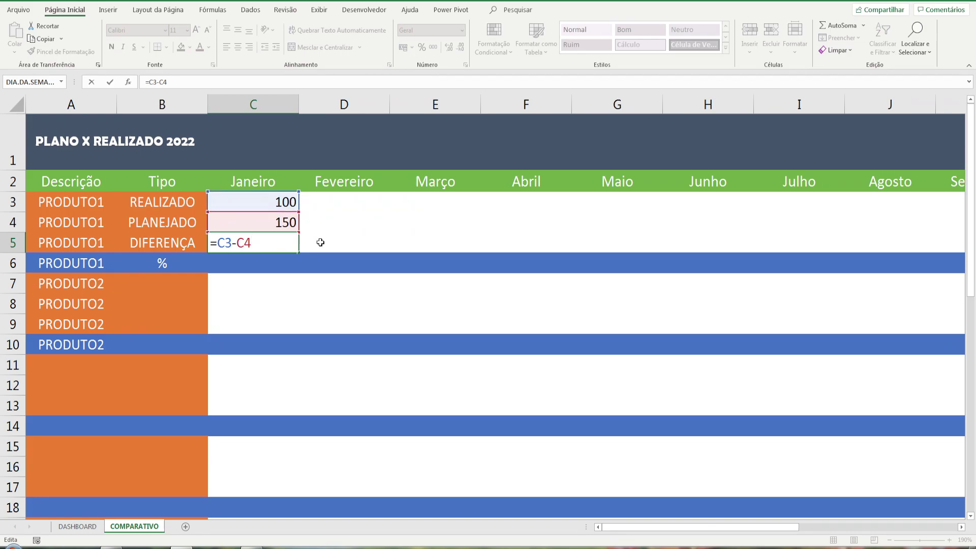
pyautogui.hotkey('ctrl', 'Return')
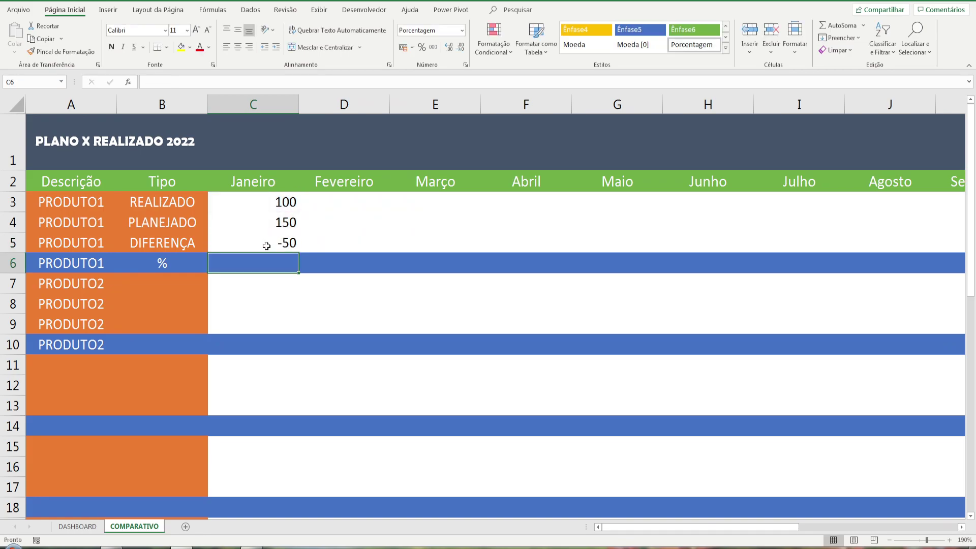
# Mark PRODUTO1's January values with red arrows and box the DIFERENÇA result in a screen capture, and discard the capture
pyautogui.click(4, 243)
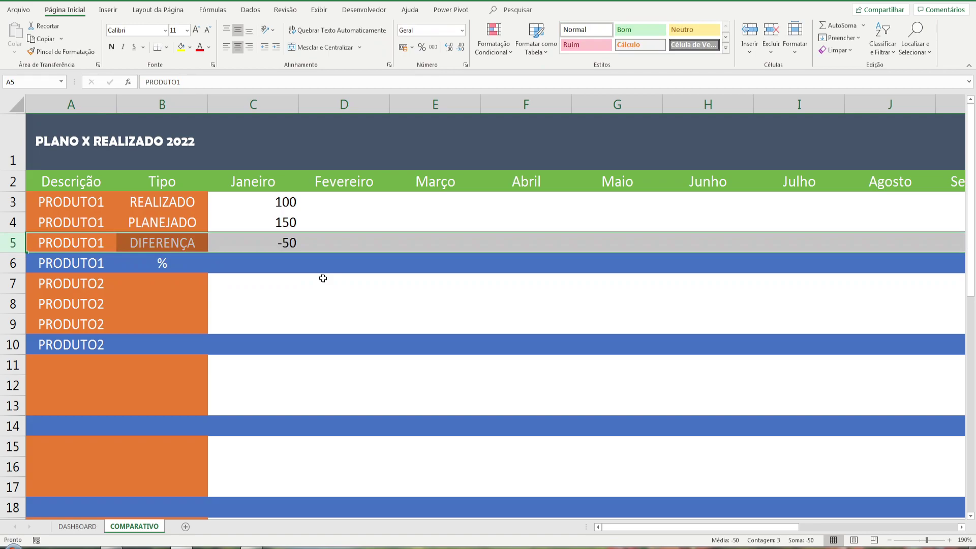
pyautogui.click(279, 244)
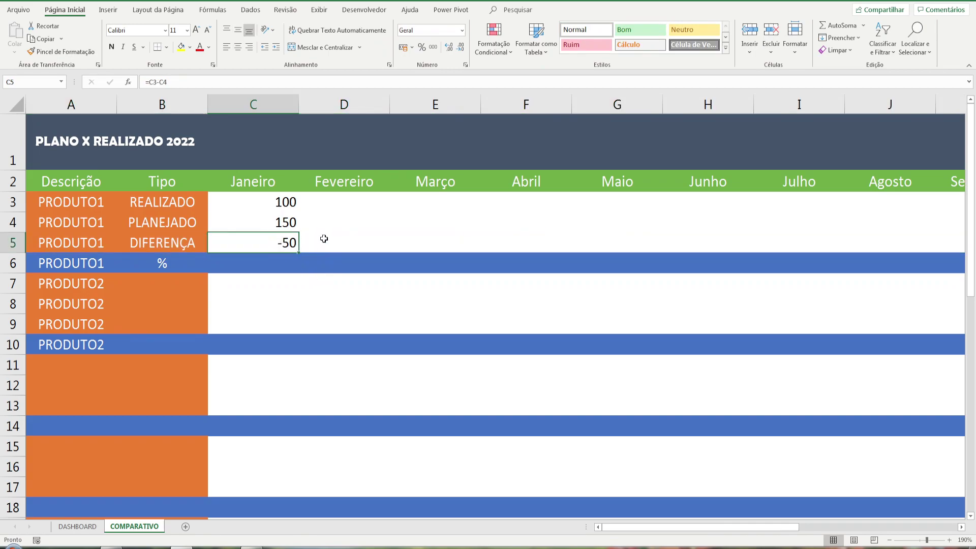
pyautogui.press('F1')
pyautogui.moveTo(121, 171); pyautogui.dragTo(331, 282)
pyautogui.click(341, 208)
pyautogui.moveTo(153, 275); pyautogui.dragTo(231, 251)
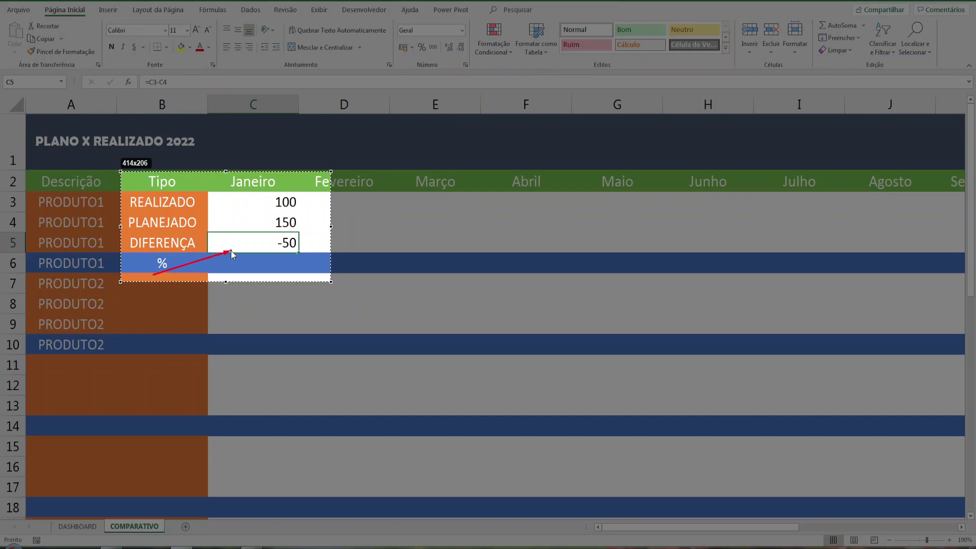
pyautogui.moveTo(116, 252); pyautogui.dragTo(233, 222)
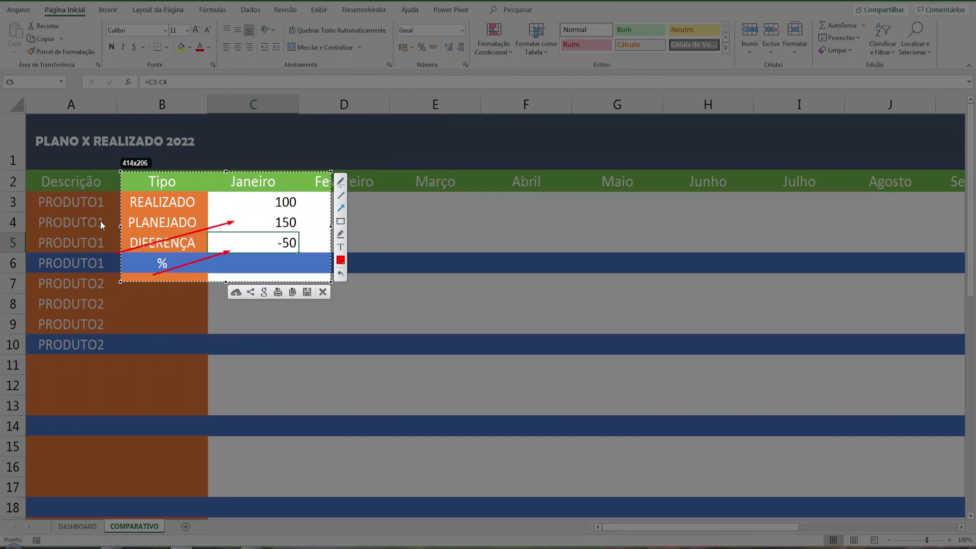
pyautogui.moveTo(46, 244)
pyautogui.mouseDown()
pyautogui.moveTo(249, 204)
pyautogui.moveTo(306, 252)
pyautogui.mouseUp()
pyautogui.click(341, 221)
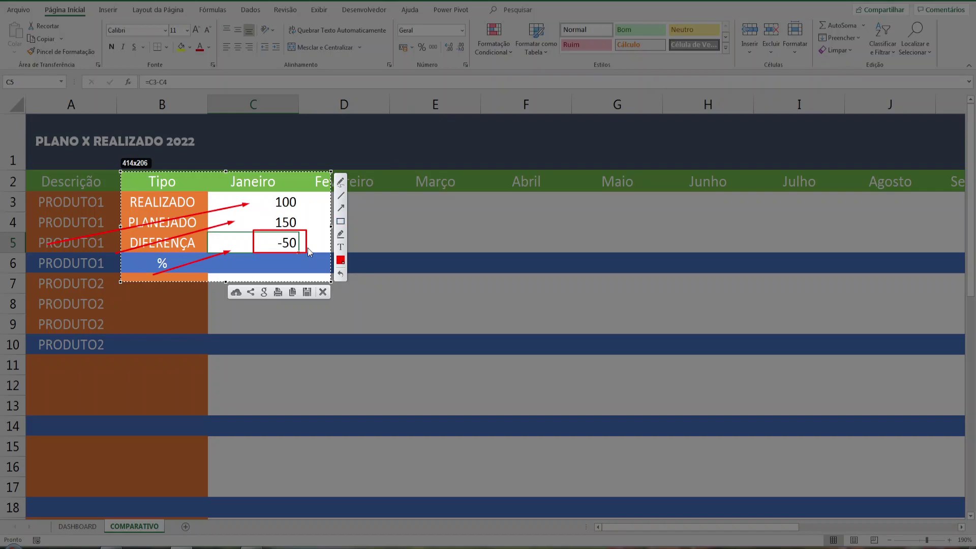
pyautogui.press('Escape')
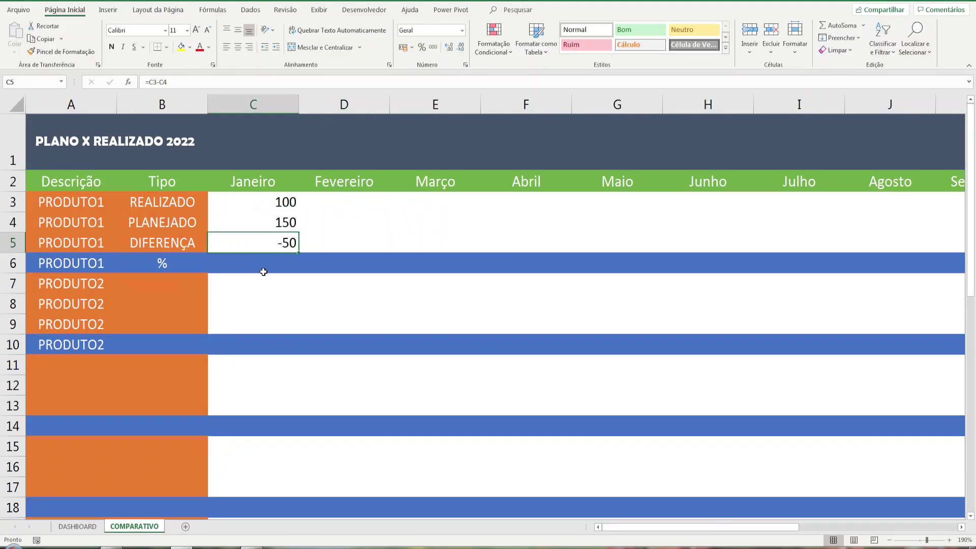
# Calculate PRODUTO1's January % variation in C6 with the formula =(C3/C4)-1
pyautogui.click(264, 272)
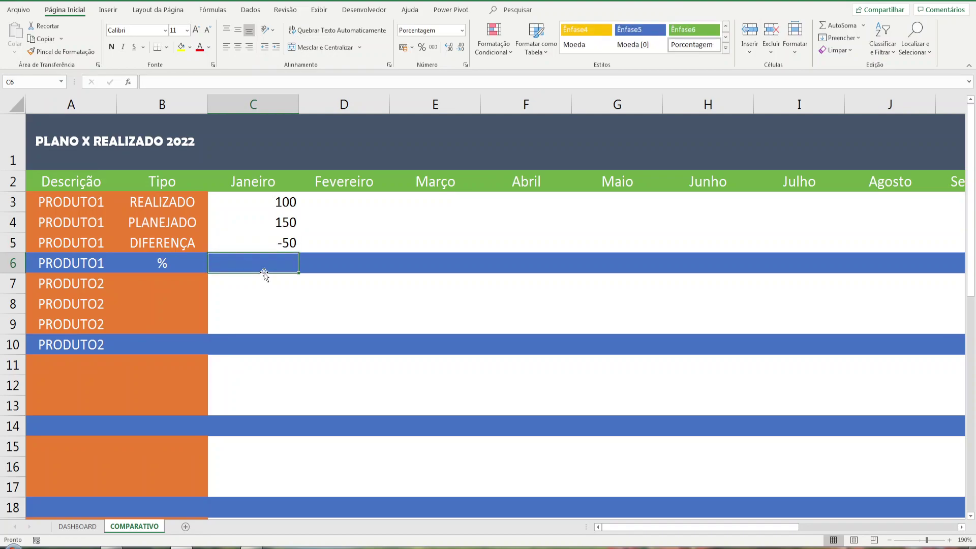
pyautogui.write('=')
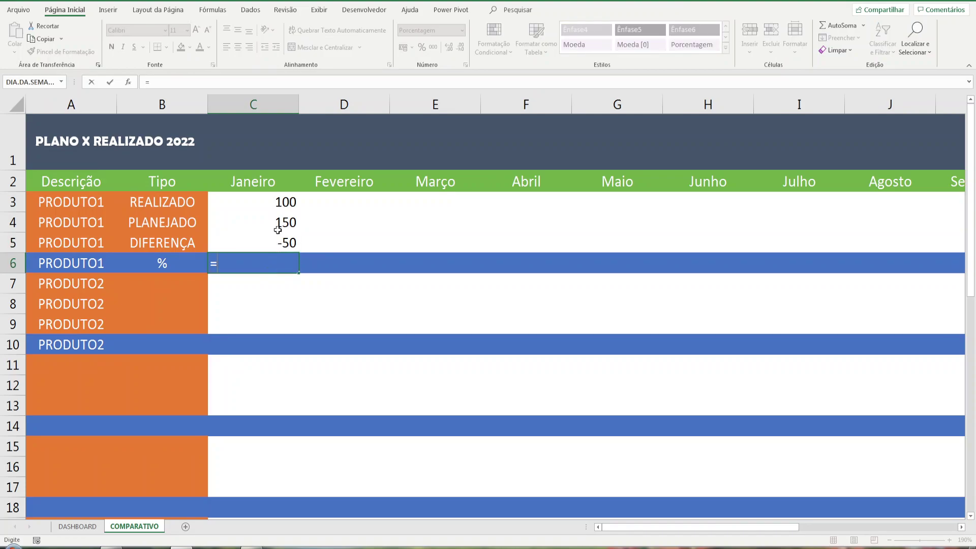
pyautogui.click(280, 204)
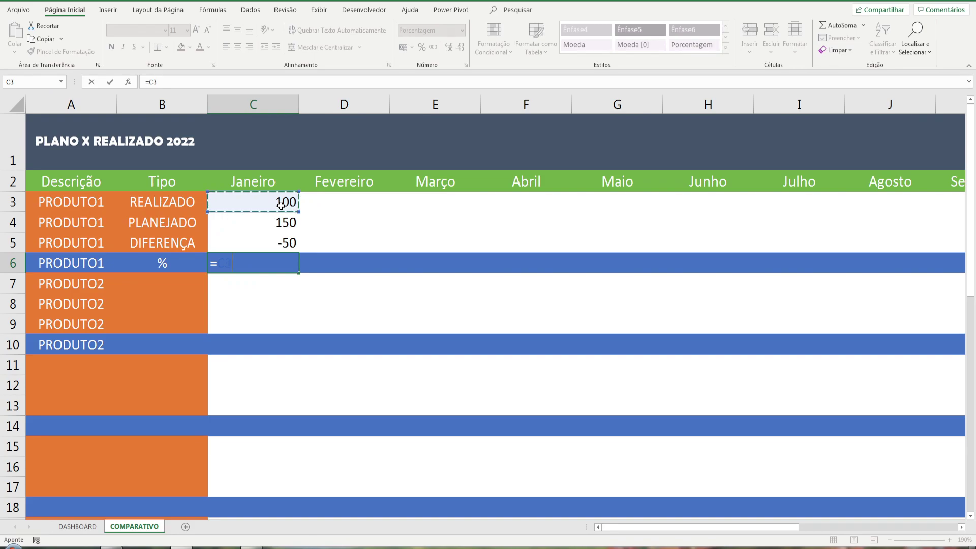
pyautogui.press('BackSpace')
pyautogui.press('BackSpace')
pyautogui.press('BackSpace')
pyautogui.write('=')
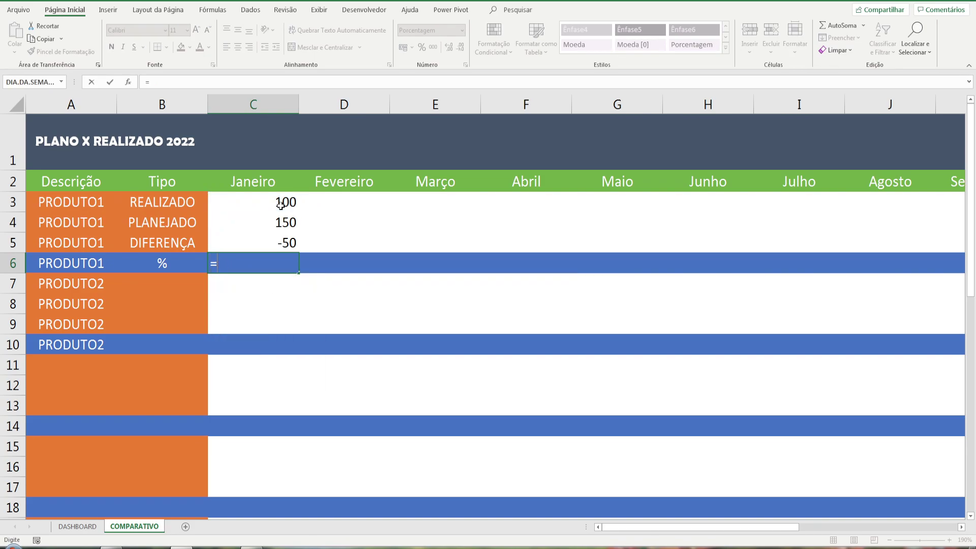
pyautogui.write('(')
pyautogui.click(281, 205)
pyautogui.write('/')
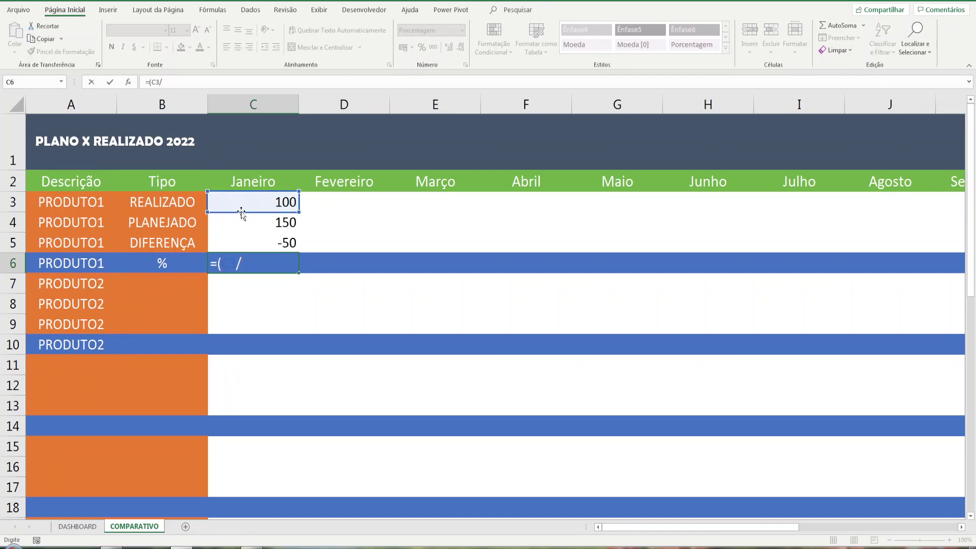
pyautogui.click(240, 220)
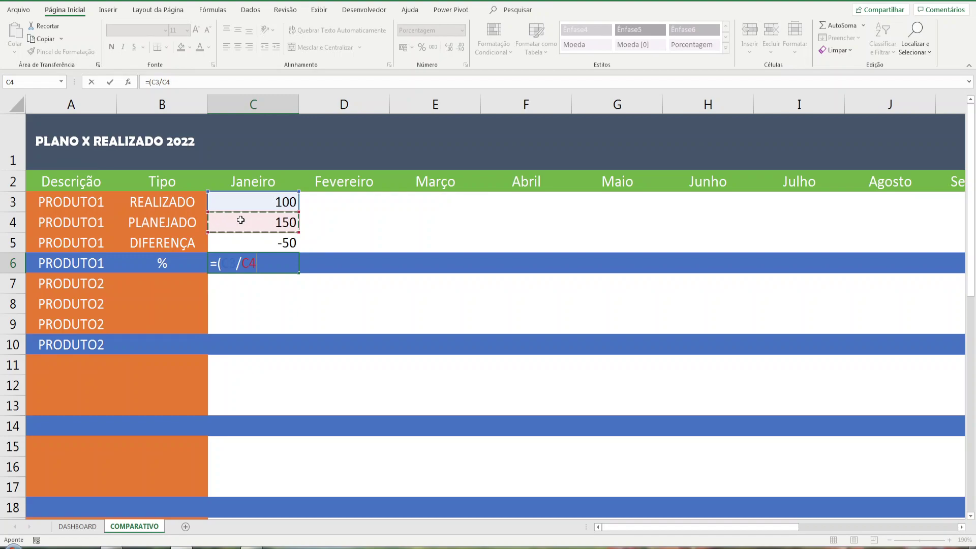
pyautogui.write(')-1')
pyautogui.press('Return')
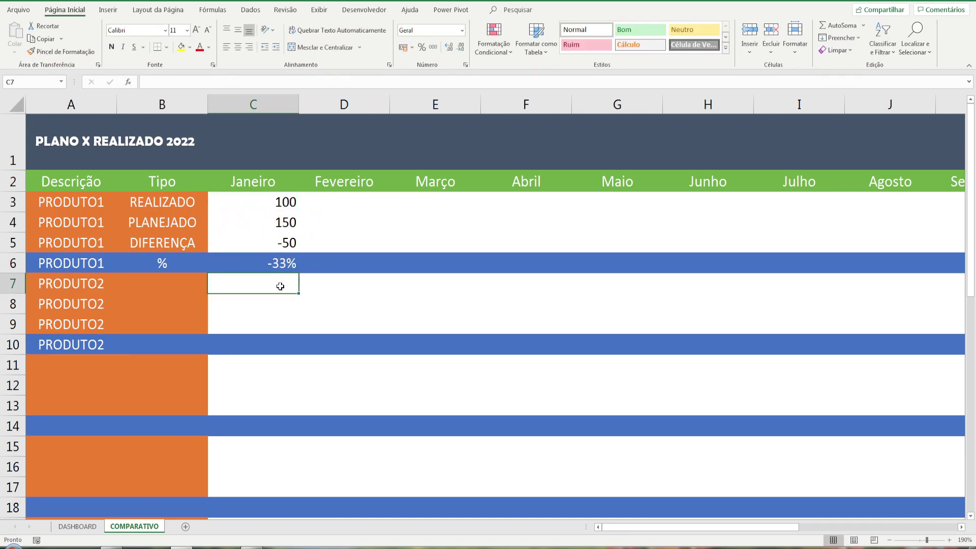
# Dismiss the Windows colour scheme prompt and copy the % formula from C6 across PRODUTO1's row through December in N6
pyautogui.press('Up')
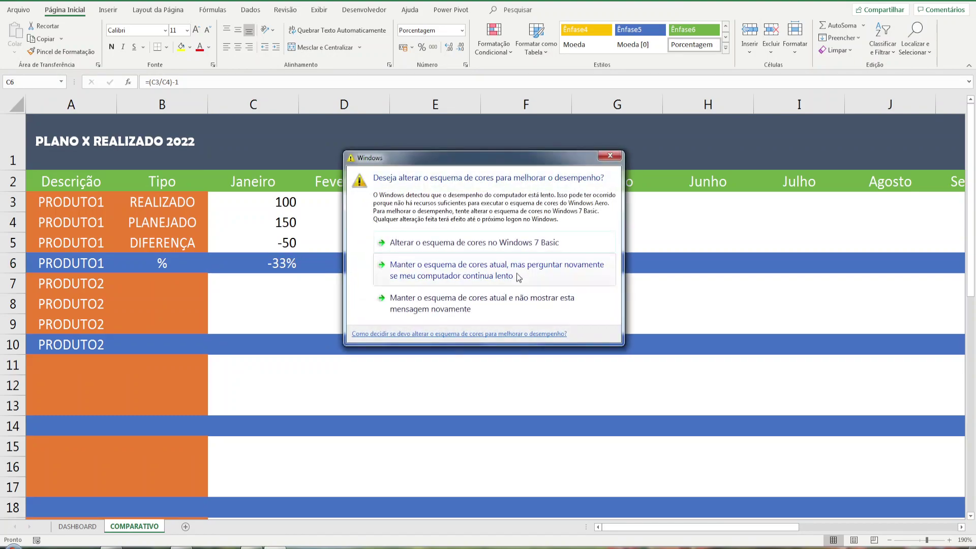
pyautogui.click(612, 157)
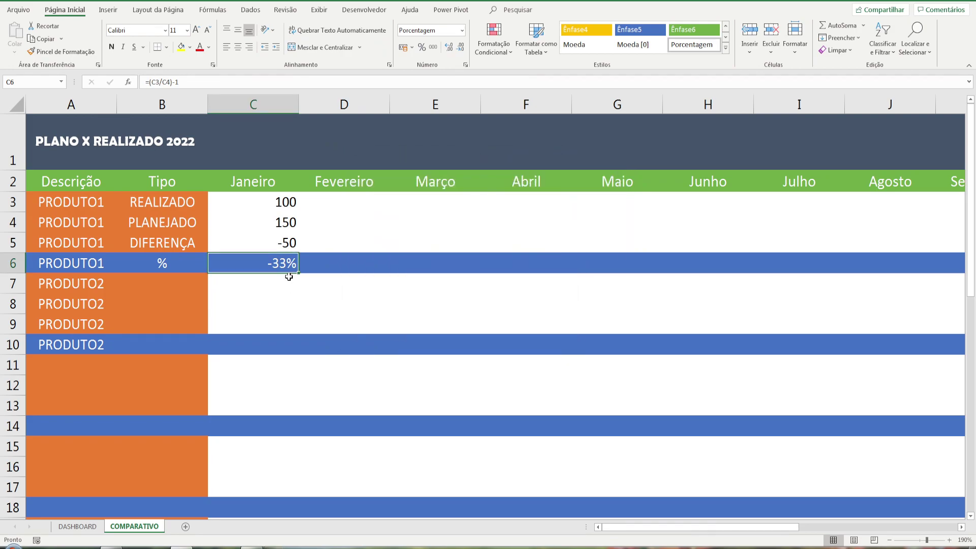
pyautogui.hotkey('ctrl', 'c')
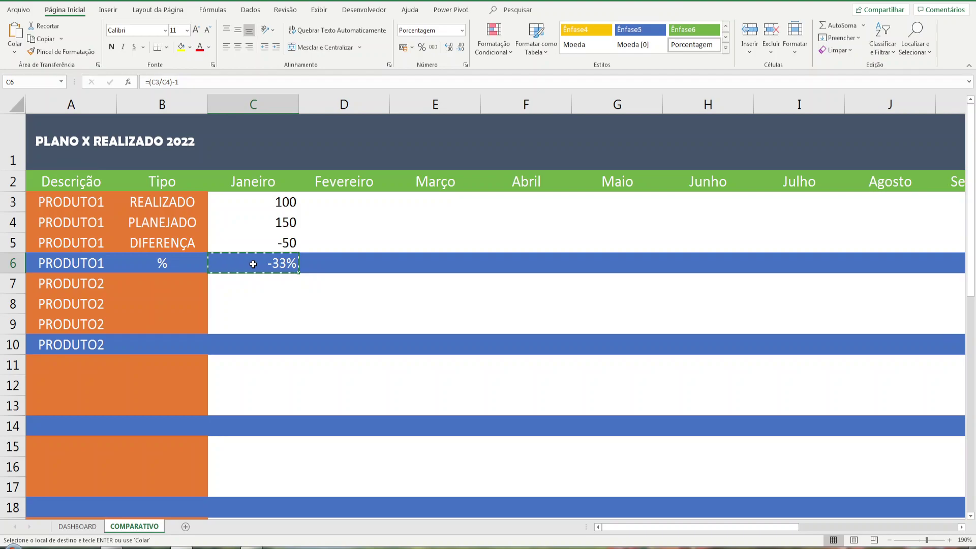
pyautogui.moveTo(254, 264); pyautogui.dragTo(917, 275)
pyautogui.hotkey('ctrl', 'v')
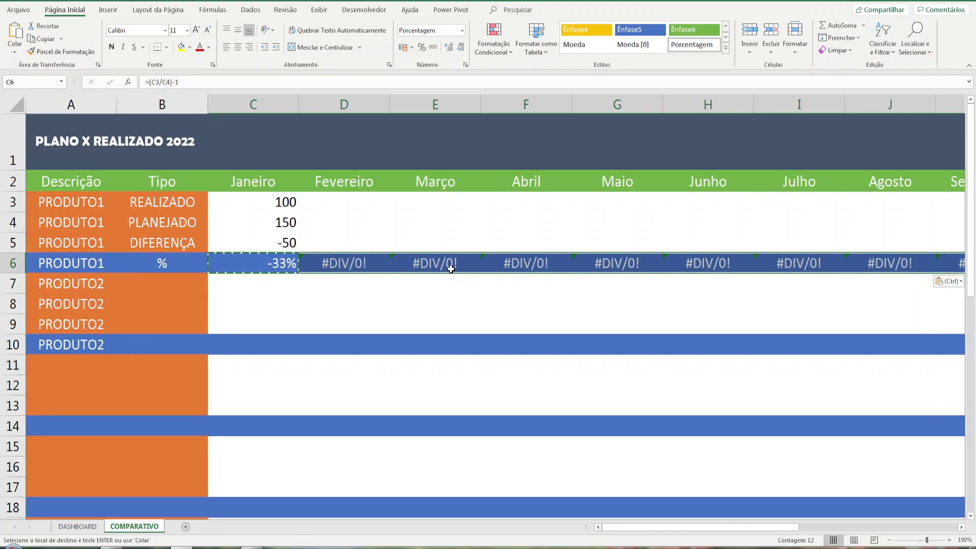
pyautogui.press('Escape')
pyautogui.click(351, 273)
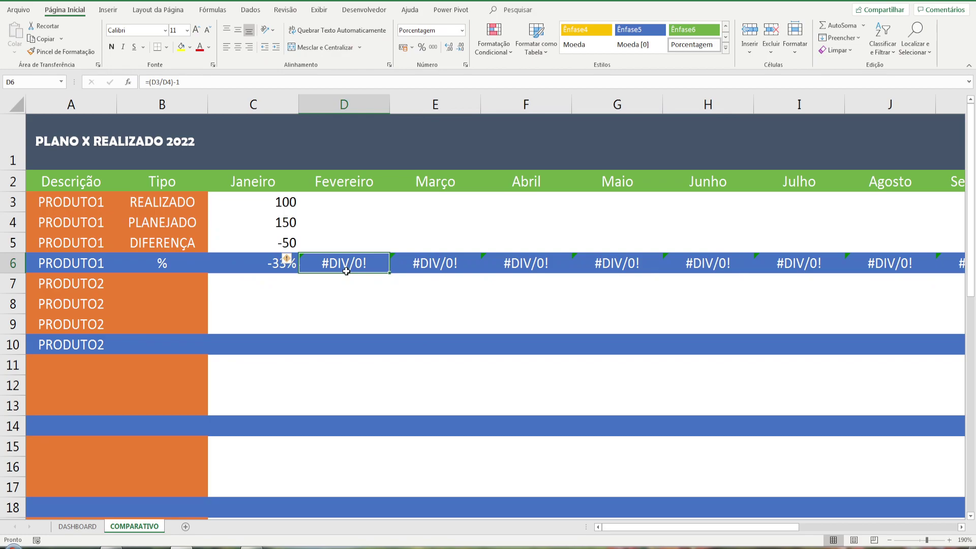
pyautogui.click(339, 197)
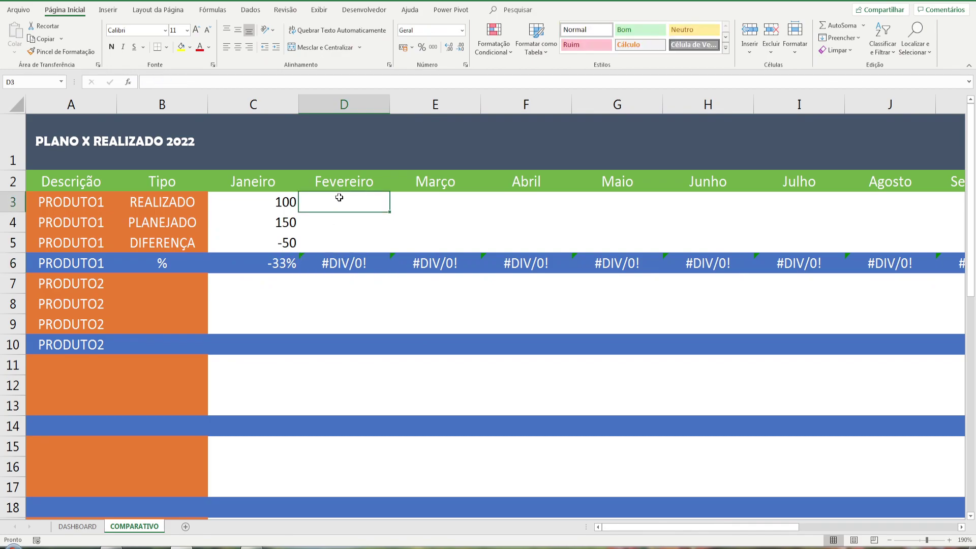
# Copy the DIFERENÇA formula from C5 to PRODUTO1's February through December cells, D5 to N5
pyautogui.click(281, 246)
pyautogui.hotkey('ctrl', 'c')
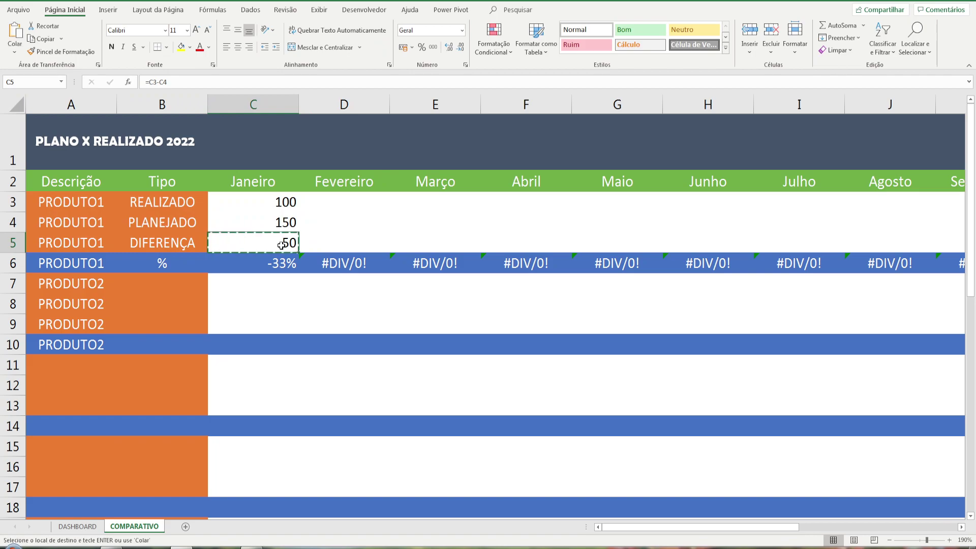
pyautogui.click(334, 240)
pyautogui.moveTo(333, 241); pyautogui.dragTo(370, 235)
pyautogui.hotkey('ctrl', 'v')
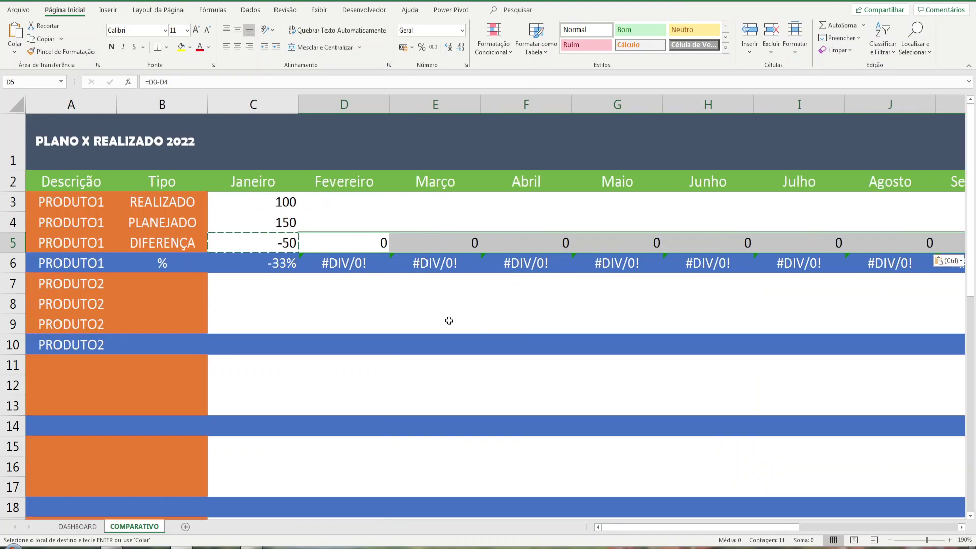
pyautogui.press('Escape')
# Enter 150 as PRODUTO1's PLANEJADO value for February in D4
pyautogui.scroll(-2, 406, 295)
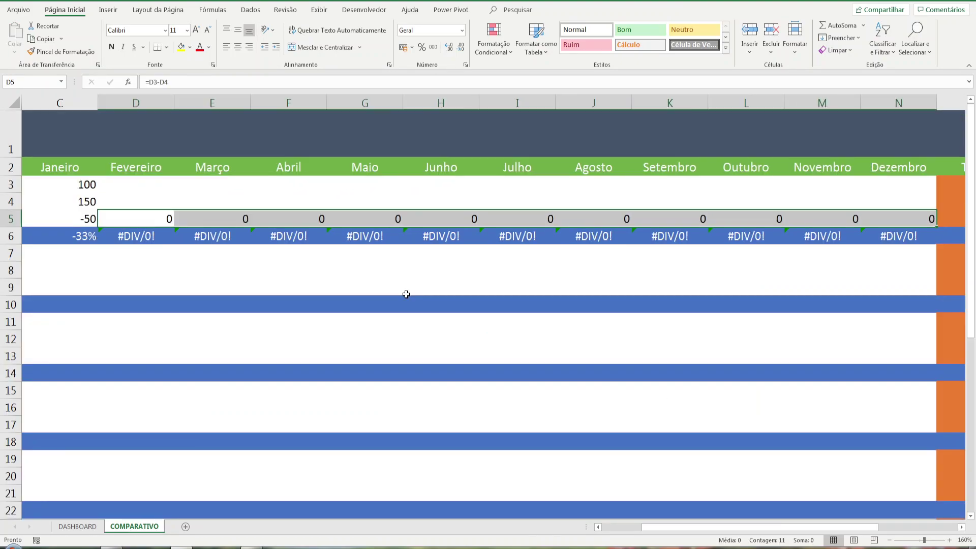
pyautogui.scroll(-2, 375, 305)
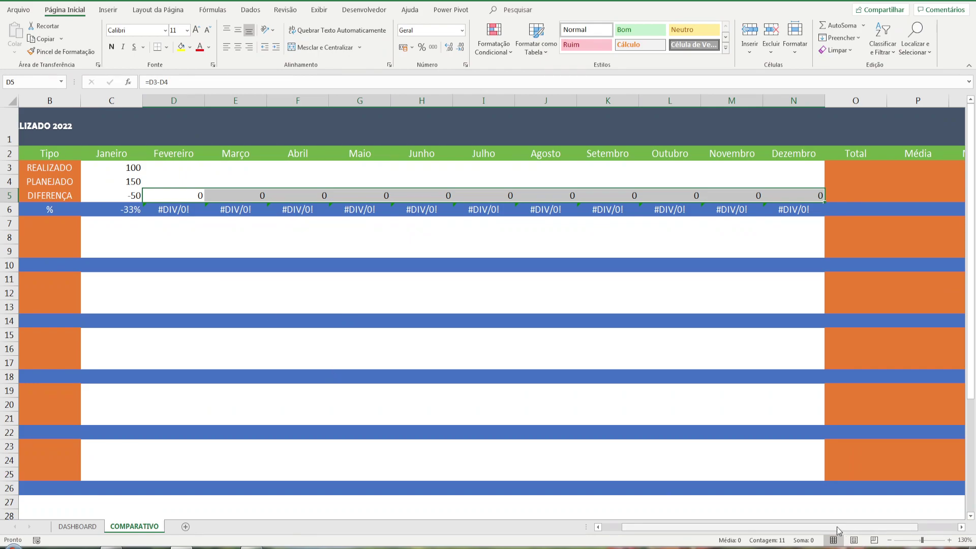
pyautogui.moveTo(840, 527); pyautogui.dragTo(817, 527)
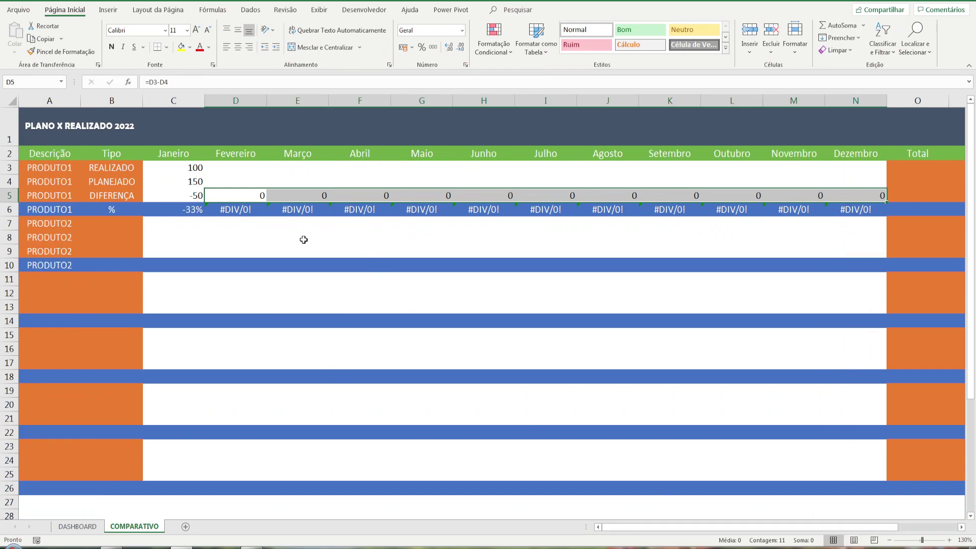
pyautogui.click(265, 153)
pyautogui.click(257, 178)
pyautogui.write('1')
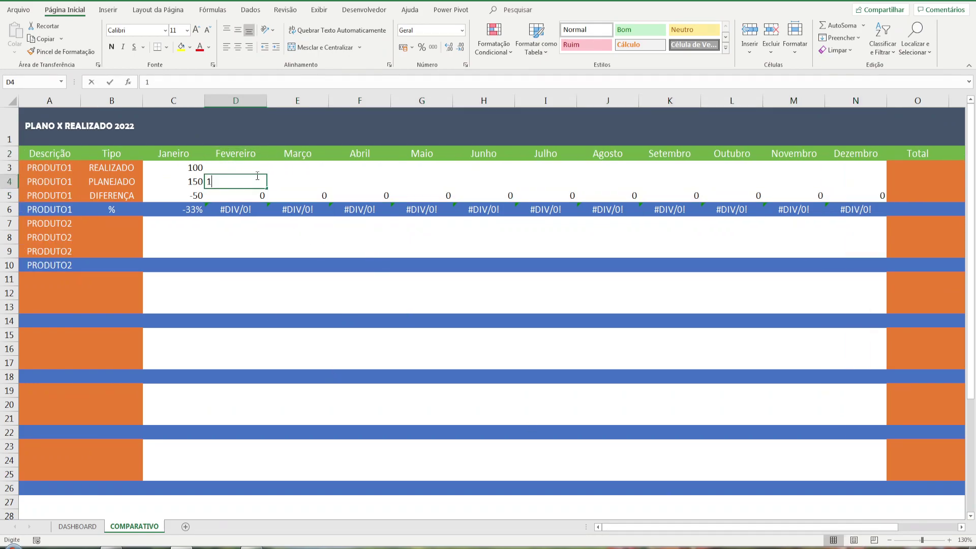
pyautogui.write('50')
pyautogui.hotkey('ctrl', 'Return')
# Copy the PLANEJADO value from D4 across PRODUTO1's row through December in N4
pyautogui.hotkey('ctrl', 'c')
pyautogui.hotkey('shift', 'Right')
pyautogui.hotkey('shift', 'Right')
pyautogui.hotkey('shift', 'Right')
pyautogui.hotkey('shift', 'Right')
pyautogui.hotkey('shift', 'Right')
pyautogui.hotkey('shift', 'Right')
pyautogui.hotkey('shift', 'Right')
pyautogui.hotkey('shift', 'Right')
pyautogui.hotkey('shift', 'Right')
pyautogui.hotkey('shift', 'Right')
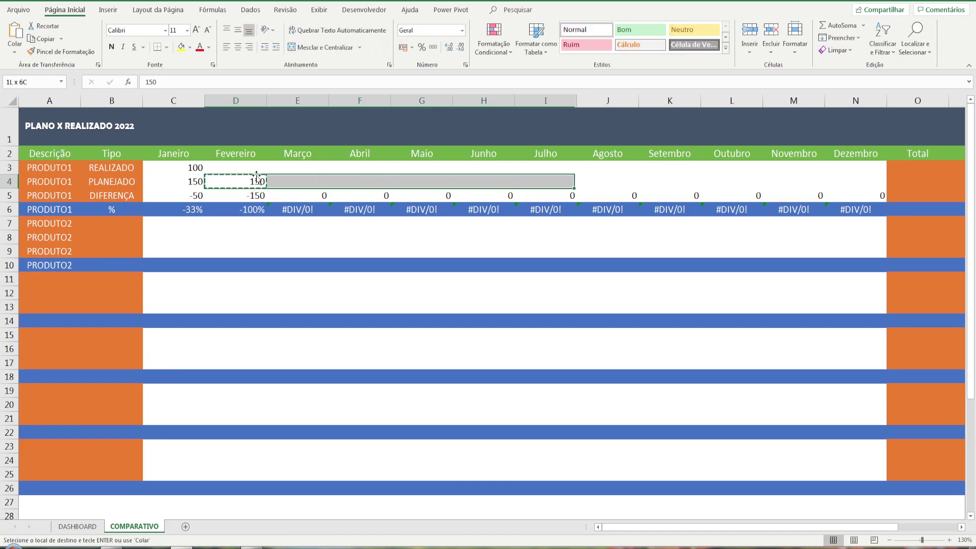
pyautogui.hotkey('ctrl', 'v')
pyautogui.press('Escape')
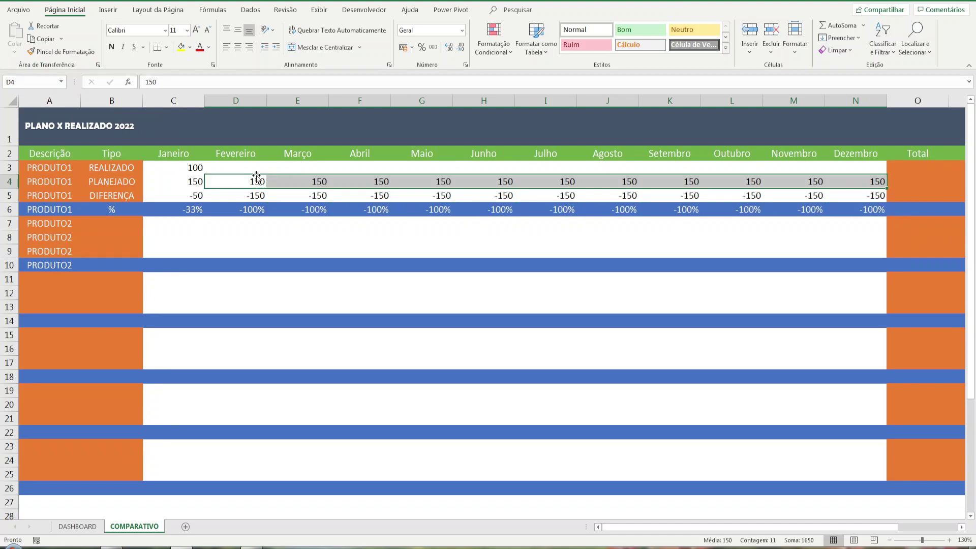
pyautogui.press('Right')
pyautogui.press('Right')
pyautogui.press('Right')
pyautogui.press('Right')
pyautogui.press('Right')
pyautogui.press('Right')
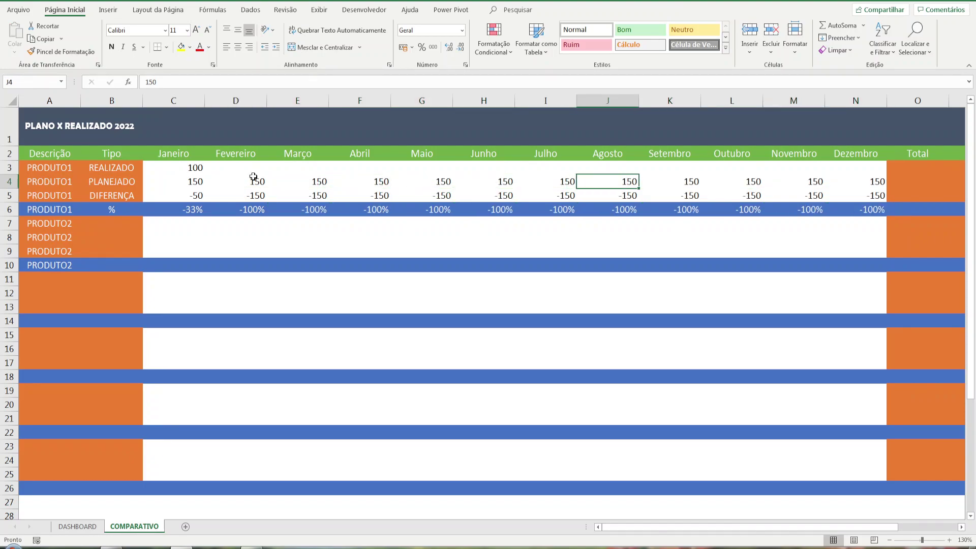
# Enter PRODUTO1's REALIZADO values in row 3: 80 for February, 150 for March and 100 for April
pyautogui.click(253, 170)
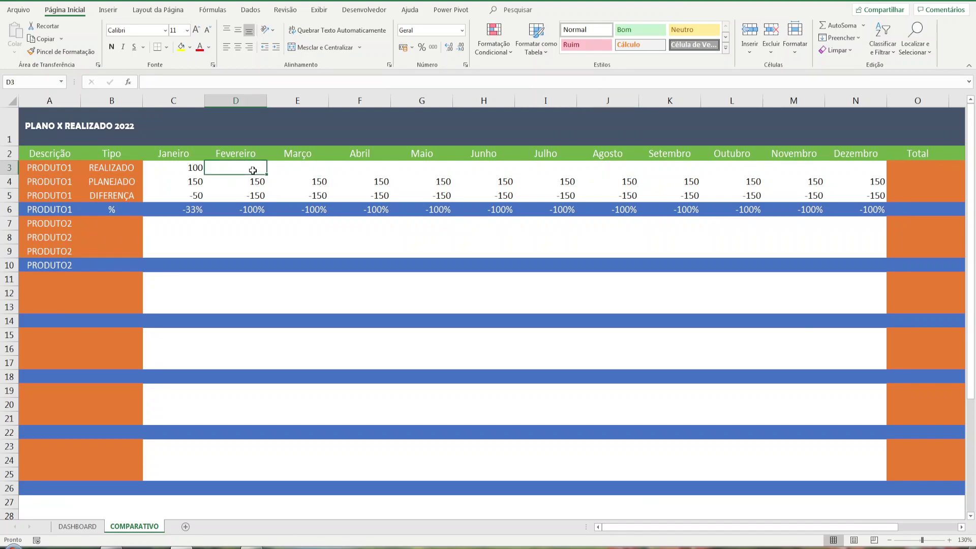
pyautogui.write('80')
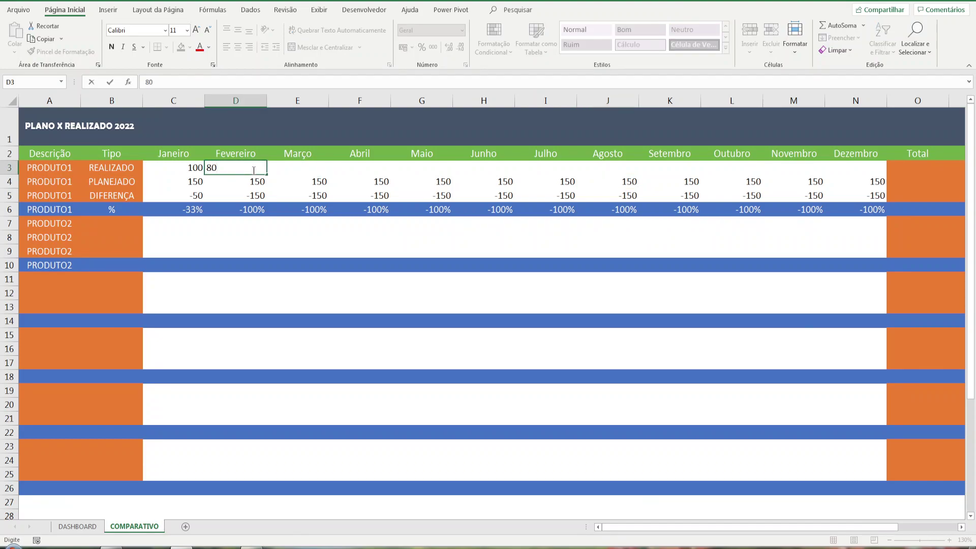
pyautogui.press('Tab')
pyautogui.write('150')
pyautogui.press('Tab')
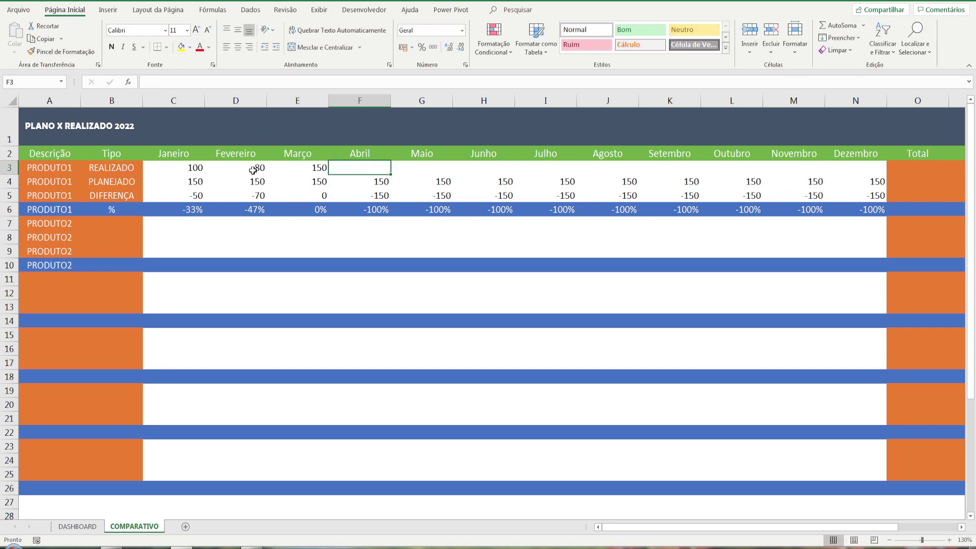
pyautogui.write('100')
pyautogui.press('Tab')
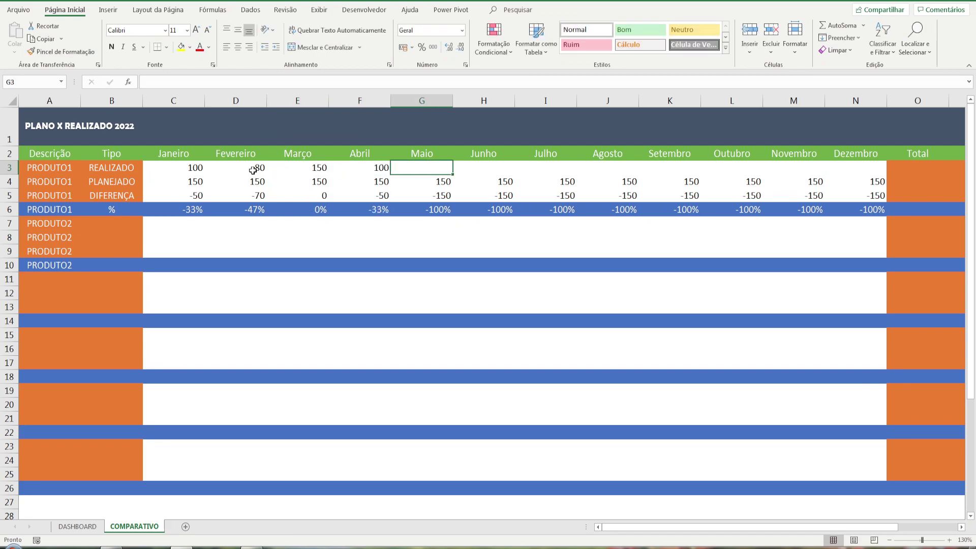
# Enter PRODUTO1's REALIZADO values in row 3: 80 for May, 50 for June and 170 for July
pyautogui.write('80')
pyautogui.press('Tab')
pyautogui.write('50')
pyautogui.press('Tab')
pyautogui.write('170')
pyautogui.press('Tab')
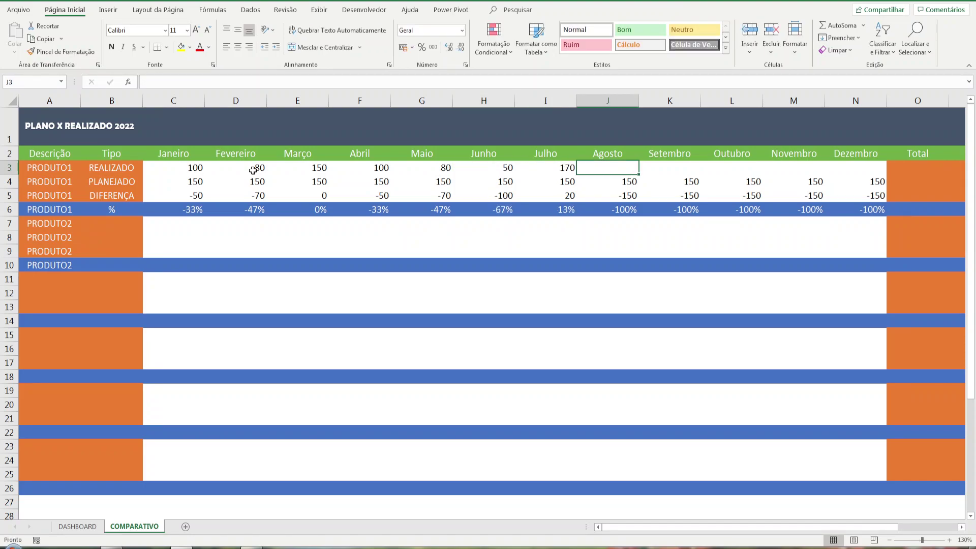
# Enter PRODUTO1's REALIZADO values for August to December in row 3: 200, 100, 120, 130 and 150
pyautogui.write('200')
pyautogui.press('Tab')
pyautogui.write('100')
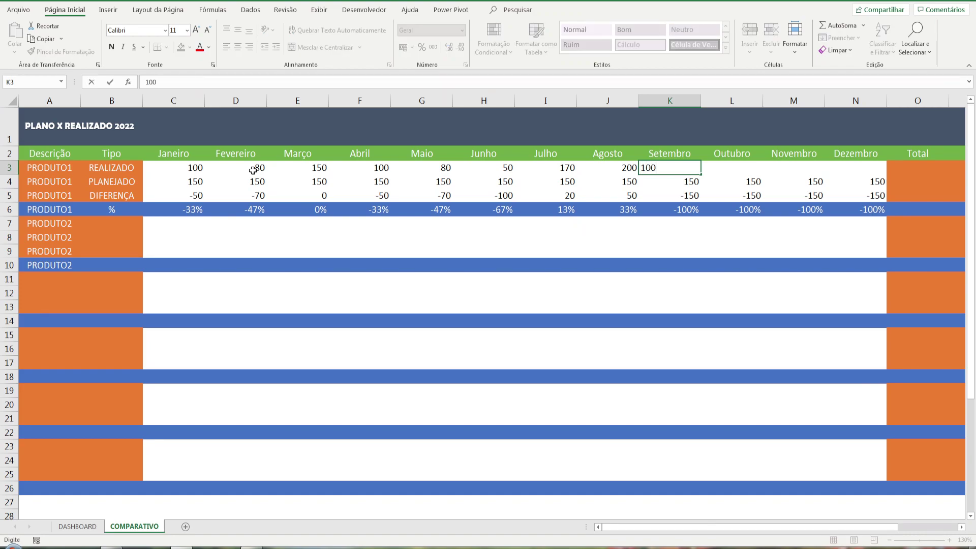
pyautogui.press('Tab')
pyautogui.write('120')
pyautogui.press('Tab')
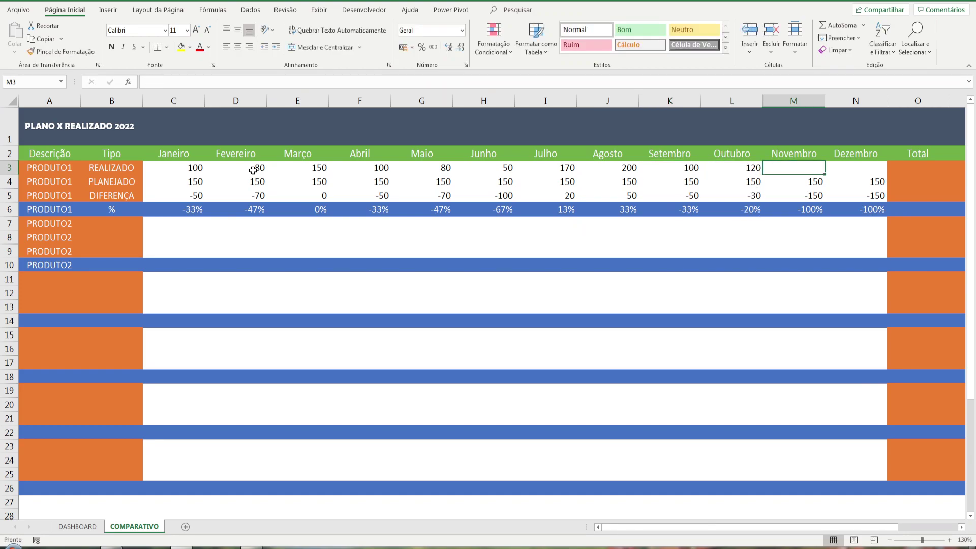
pyautogui.write('130')
pyautogui.press('Tab')
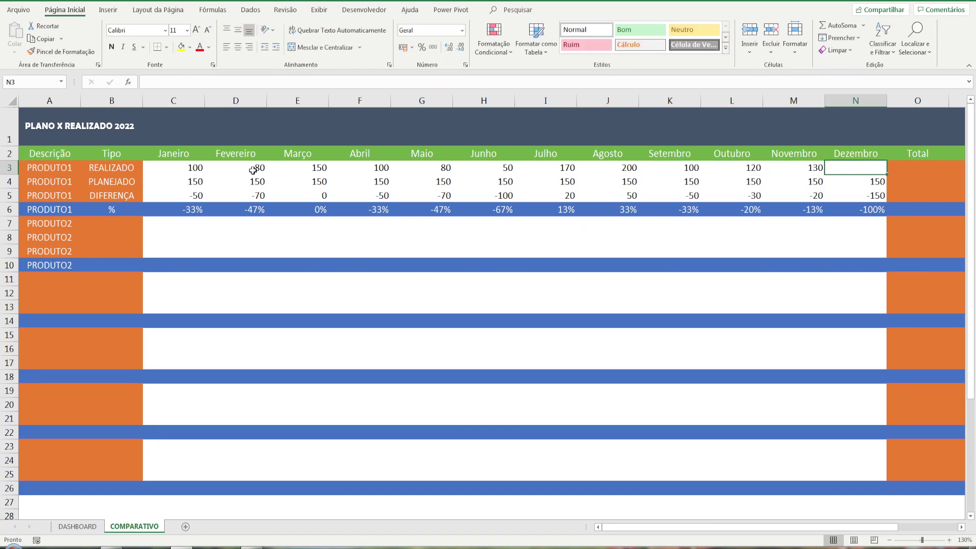
pyautogui.write('150')
pyautogui.press('Return')
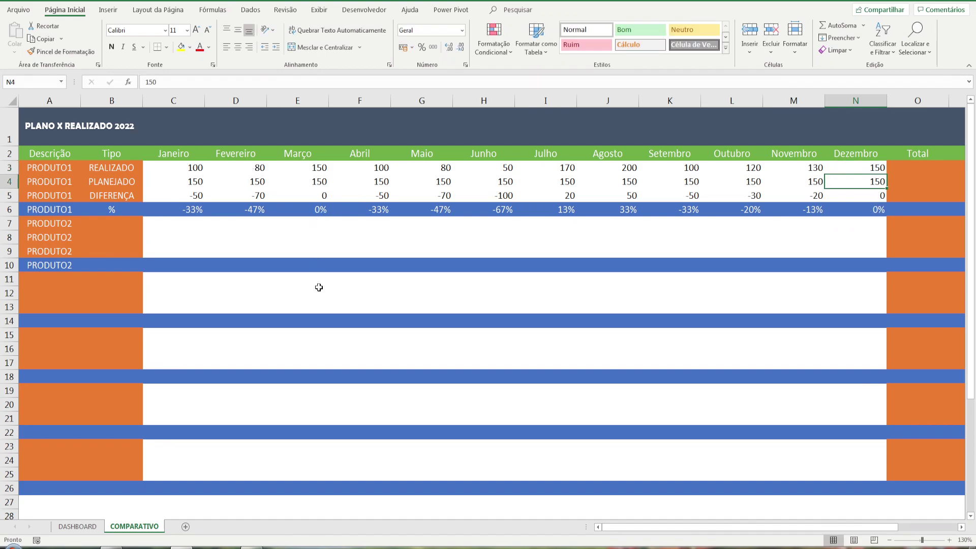
# Review PRODUTO1's block row by row: REALIZADO, PLANEJADO, DIFERENÇA and %
pyautogui.moveTo(186, 168); pyautogui.dragTo(832, 179)
pyautogui.click(278, 288)
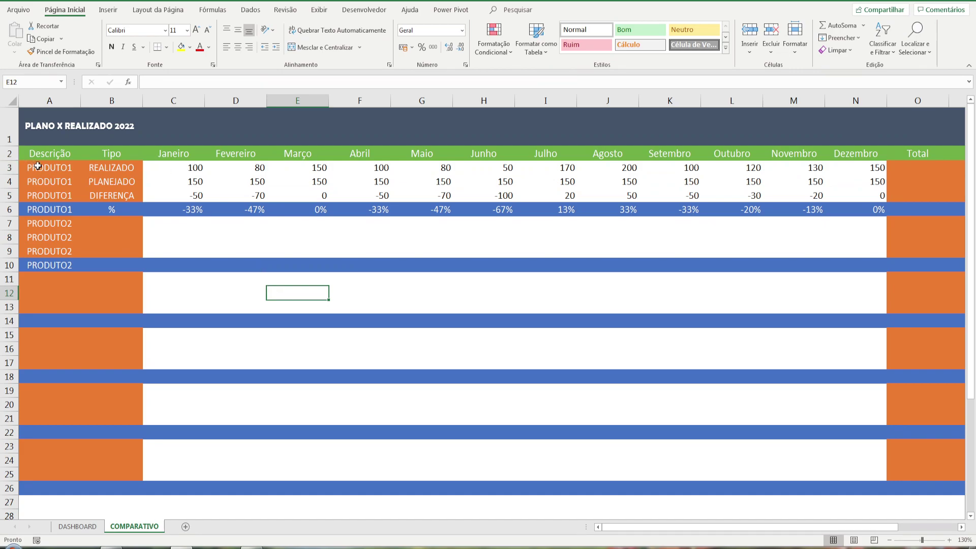
pyautogui.moveTo(46, 167); pyautogui.dragTo(839, 209)
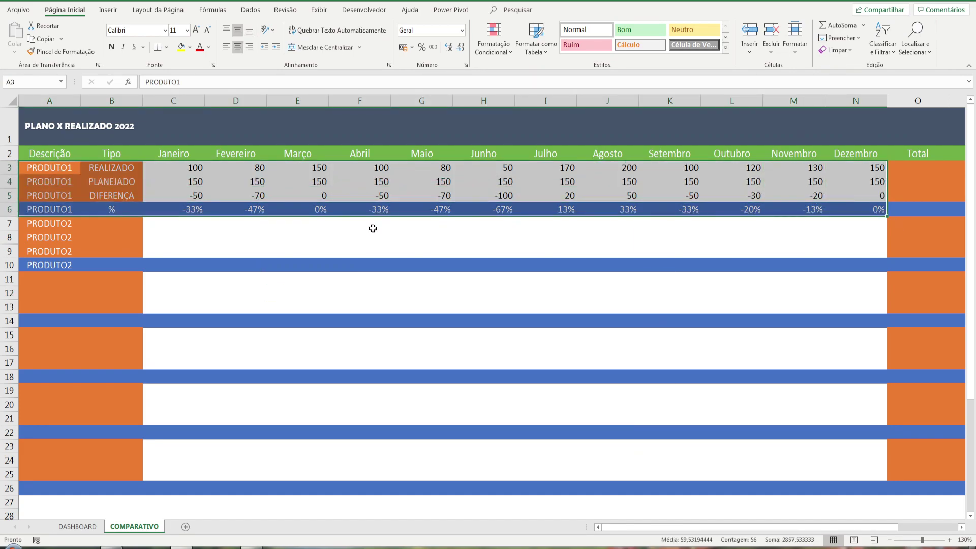
pyautogui.click(4, 168)
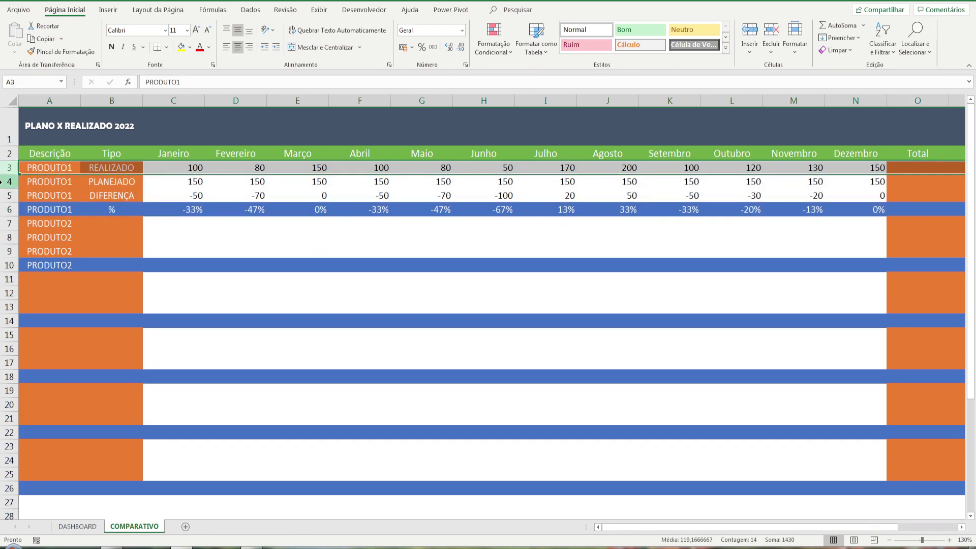
pyautogui.click(3, 181)
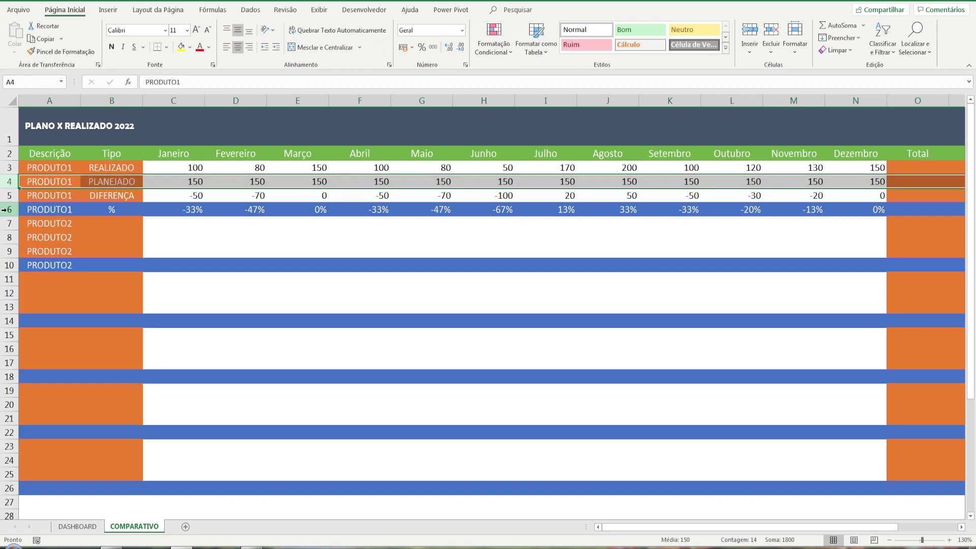
pyautogui.click(4, 195)
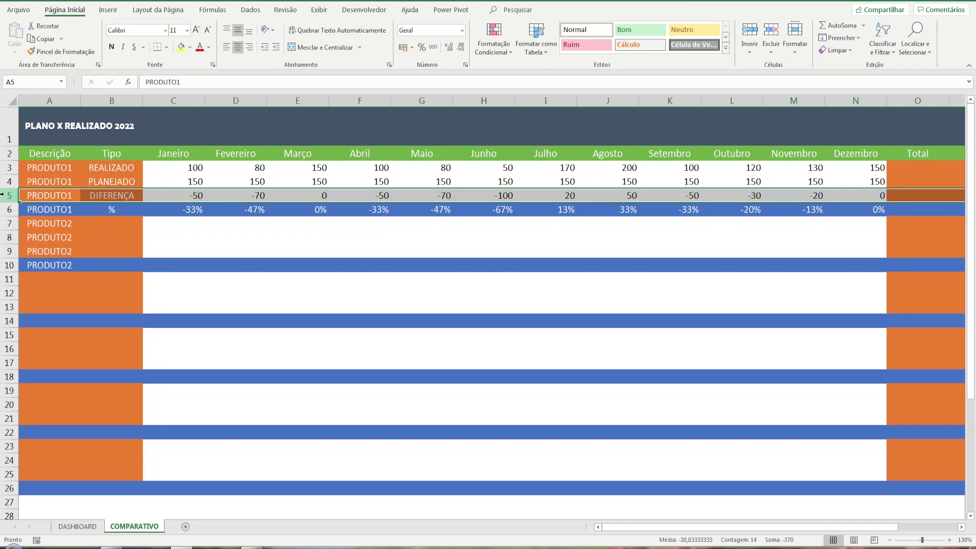
pyautogui.click(4, 208)
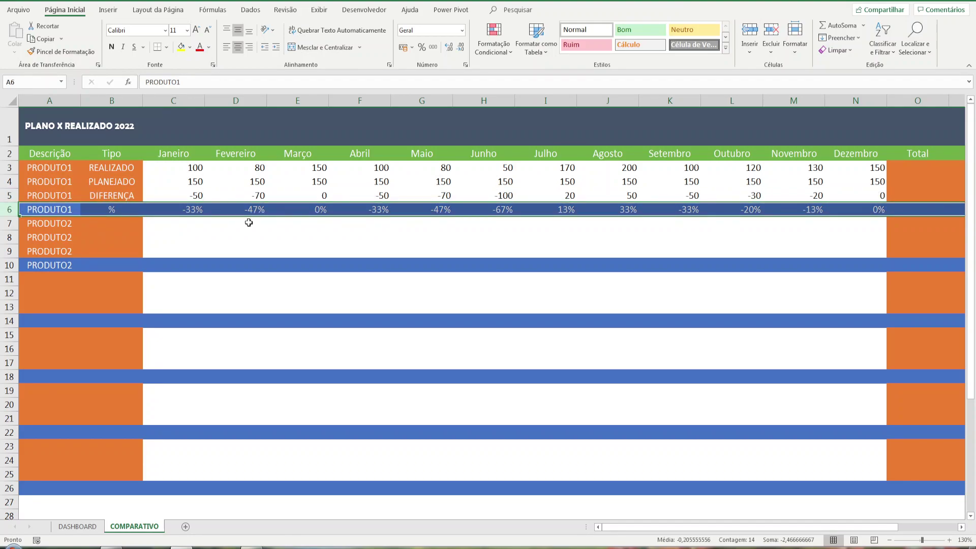
# Examine PRODUTO1's monthly % formulas from January to July, cells C6 to I6
pyautogui.click(200, 211)
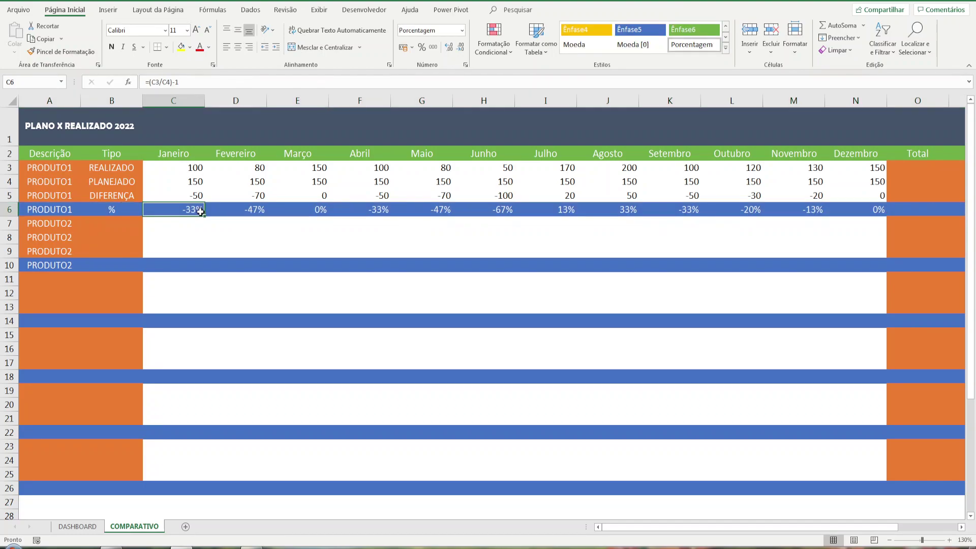
pyautogui.click(244, 211)
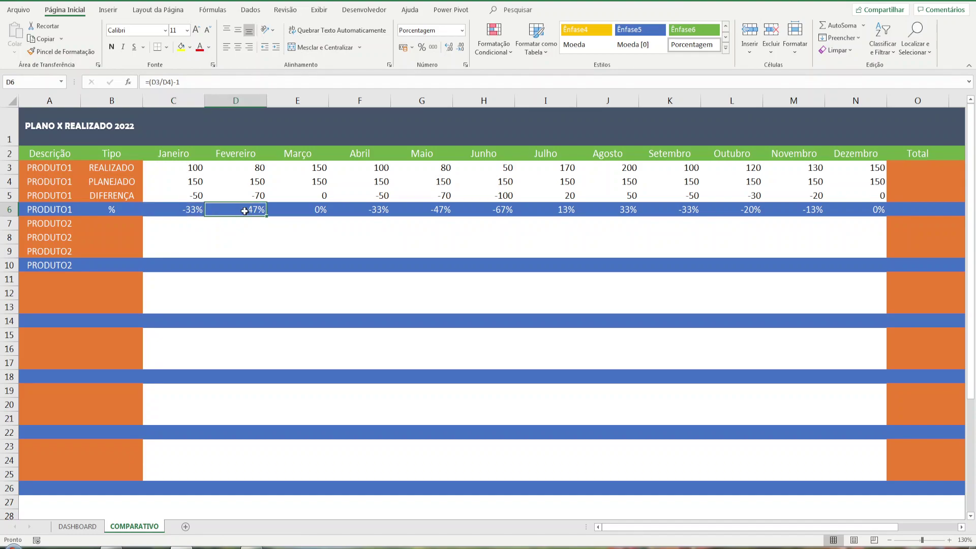
pyautogui.click(332, 210)
pyautogui.click(326, 210)
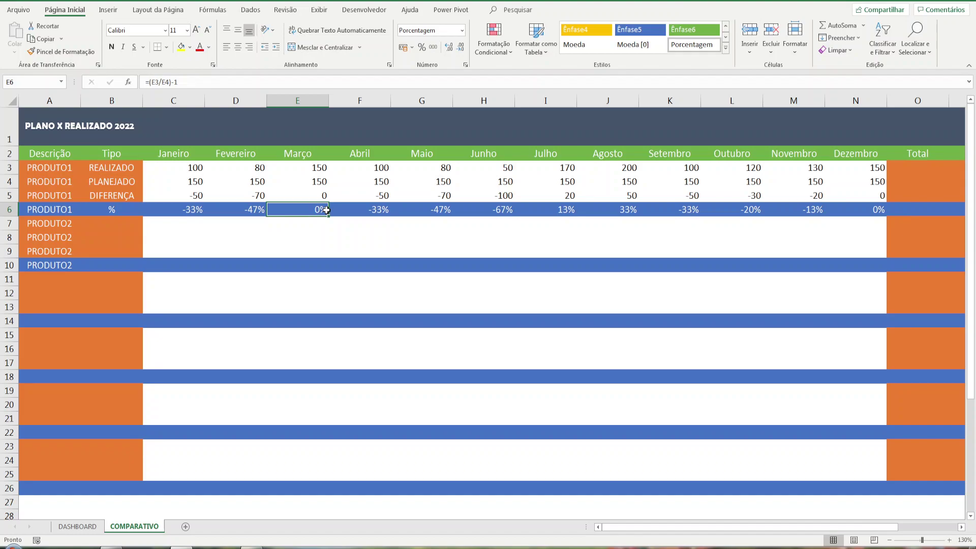
pyautogui.click(355, 213)
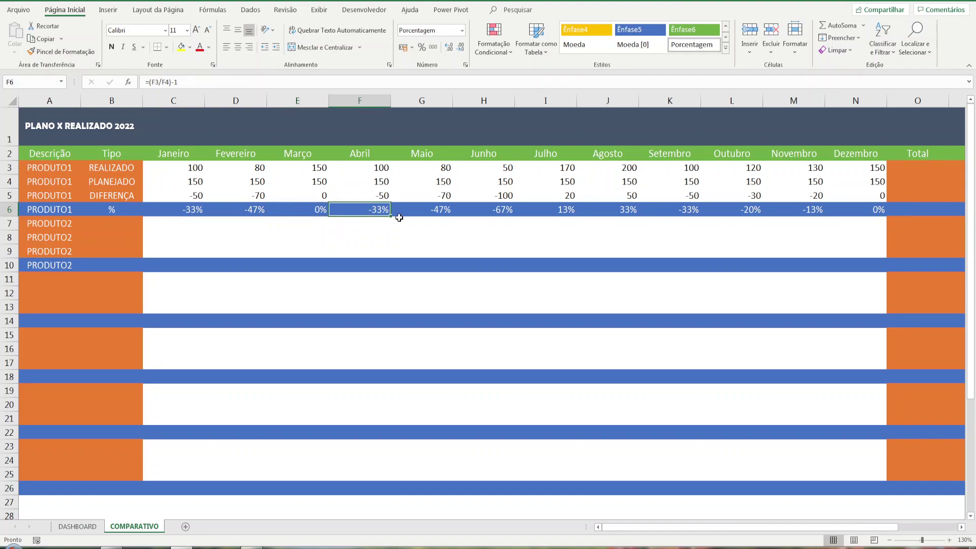
pyautogui.click(449, 210)
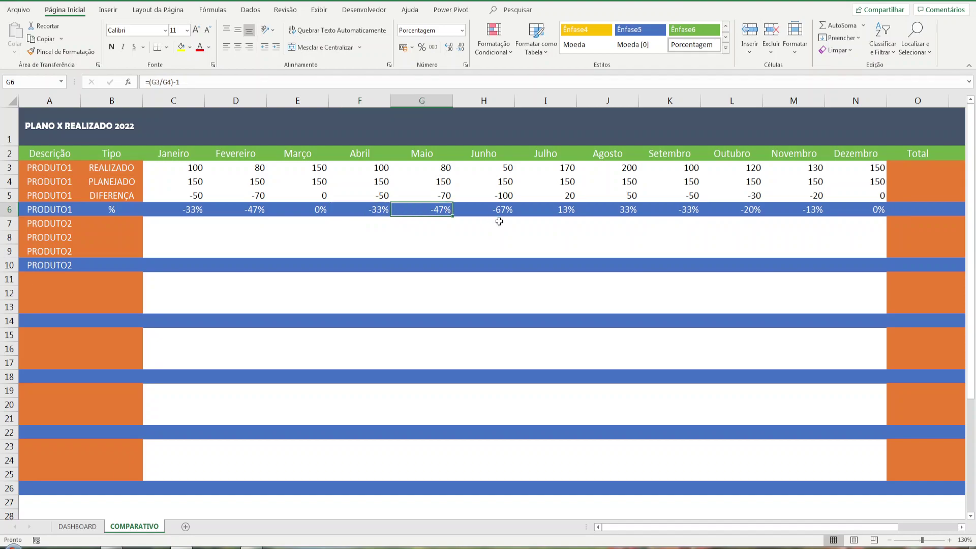
pyautogui.click(516, 210)
pyautogui.click(509, 210)
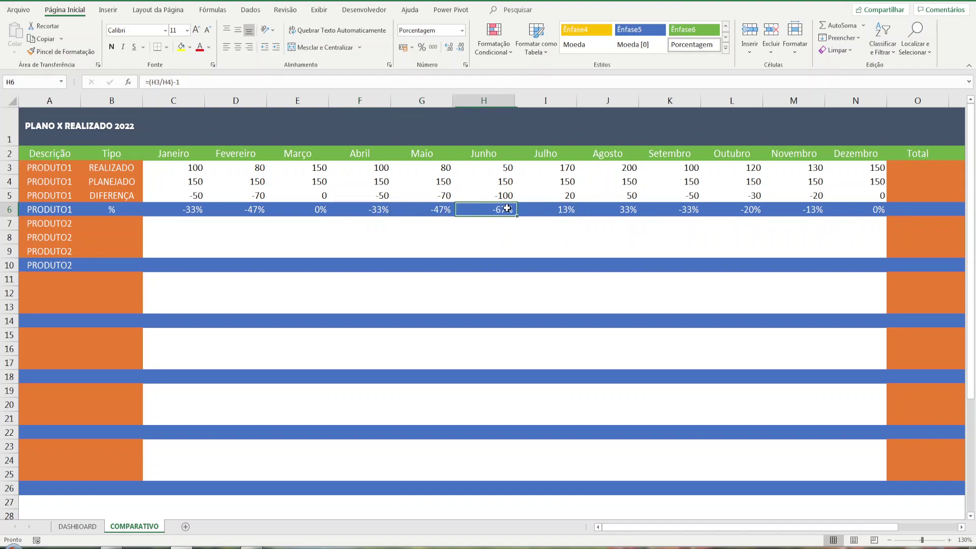
pyautogui.click(566, 213)
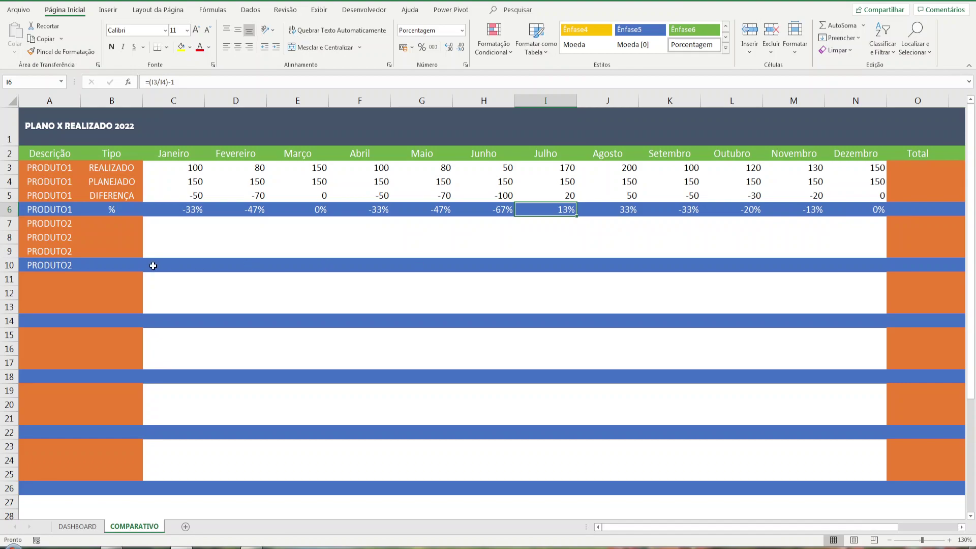
# Frame the product rows in a screen capture, close it, and select PRODUTO1's monthly values in C3:N6
pyautogui.press('Print')
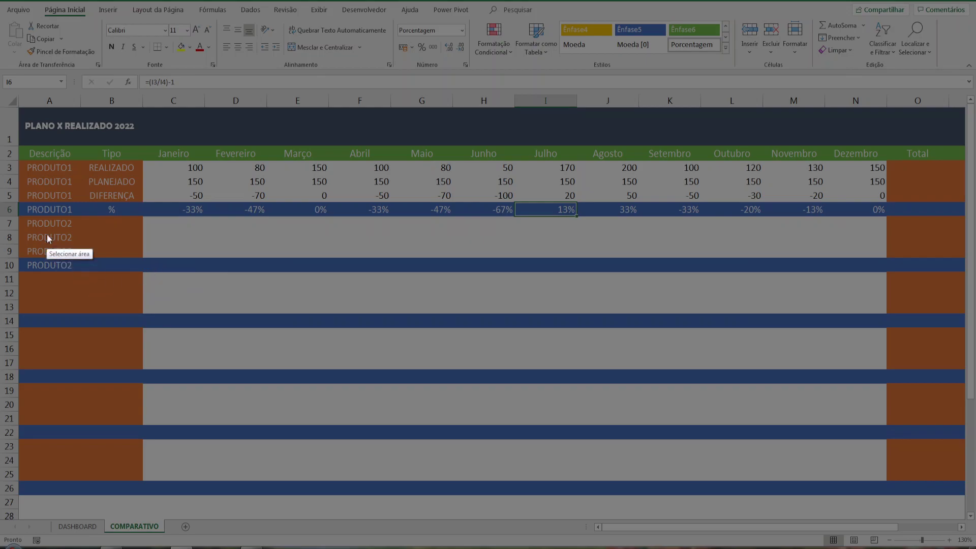
pyautogui.moveTo(17, 212); pyautogui.dragTo(925, 290)
pyautogui.hotkey('ctrl', 'c')
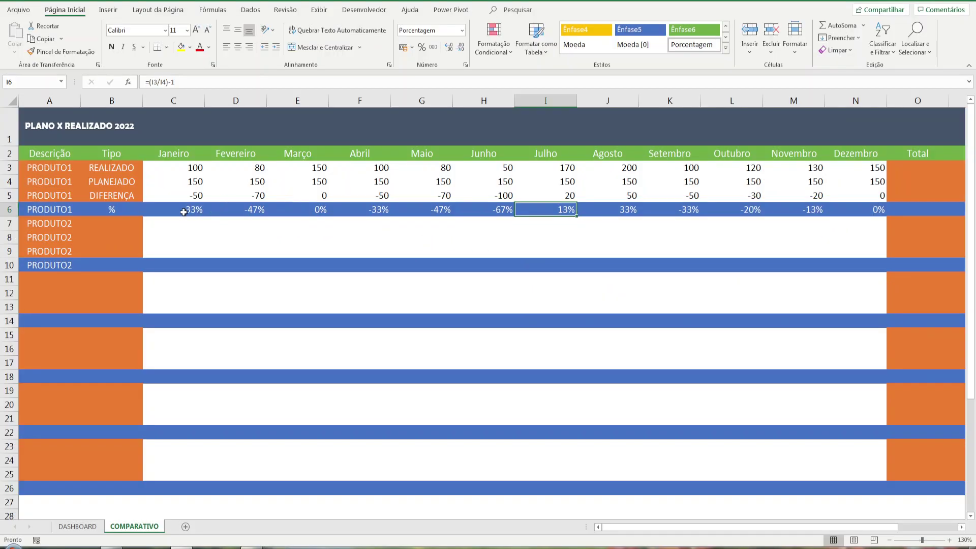
pyautogui.moveTo(183, 209); pyautogui.dragTo(658, 210)
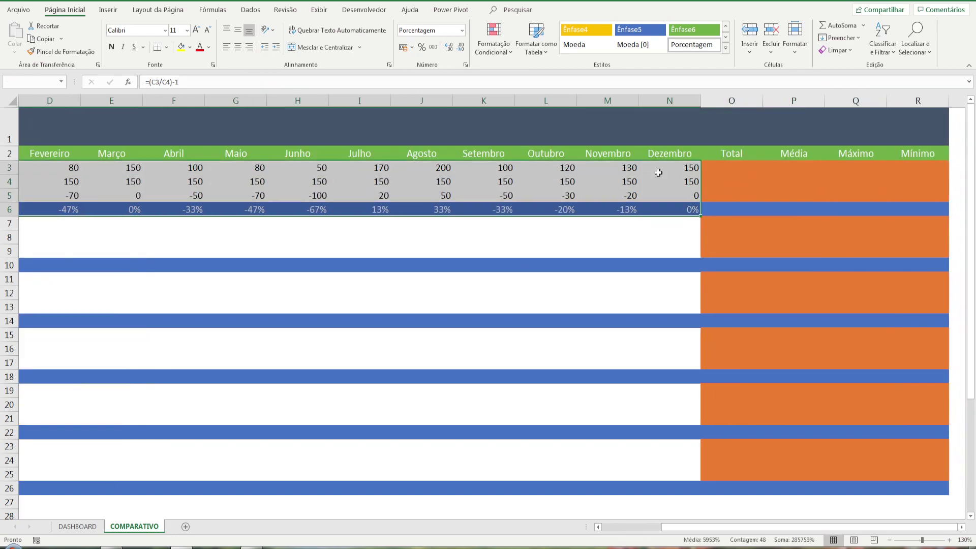
pyautogui.moveTo(656, 529); pyautogui.dragTo(635, 529)
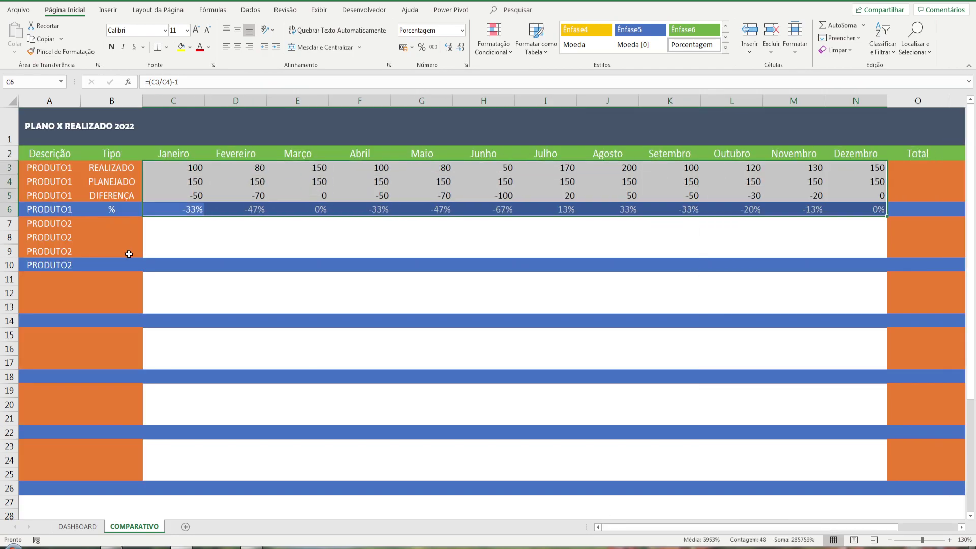
# Copy PRODUTO1's four type labels from B3:B6 into PRODUTO2's rows starting at B7
pyautogui.click(113, 169)
pyautogui.moveTo(113, 172); pyautogui.dragTo(117, 205)
pyautogui.hotkey('ctrl', 'c')
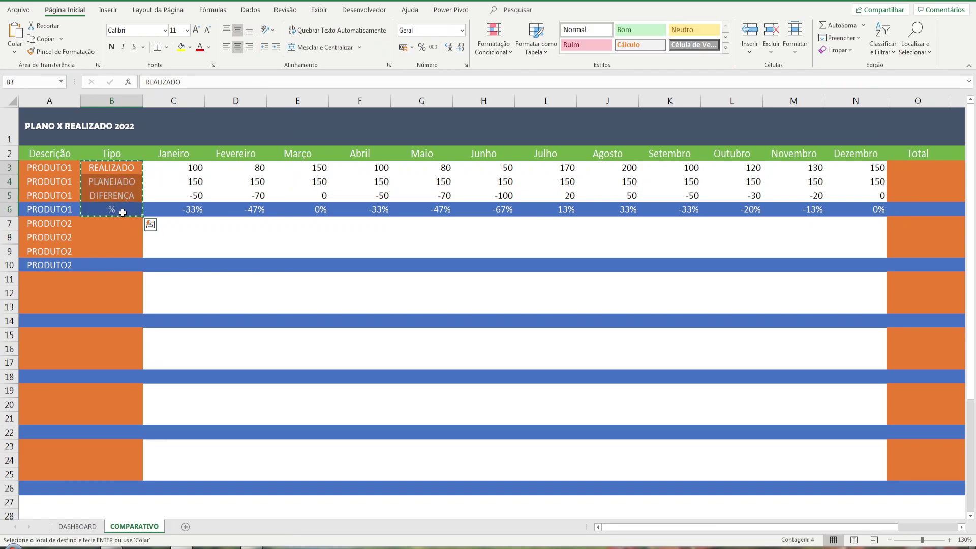
pyautogui.click(118, 226)
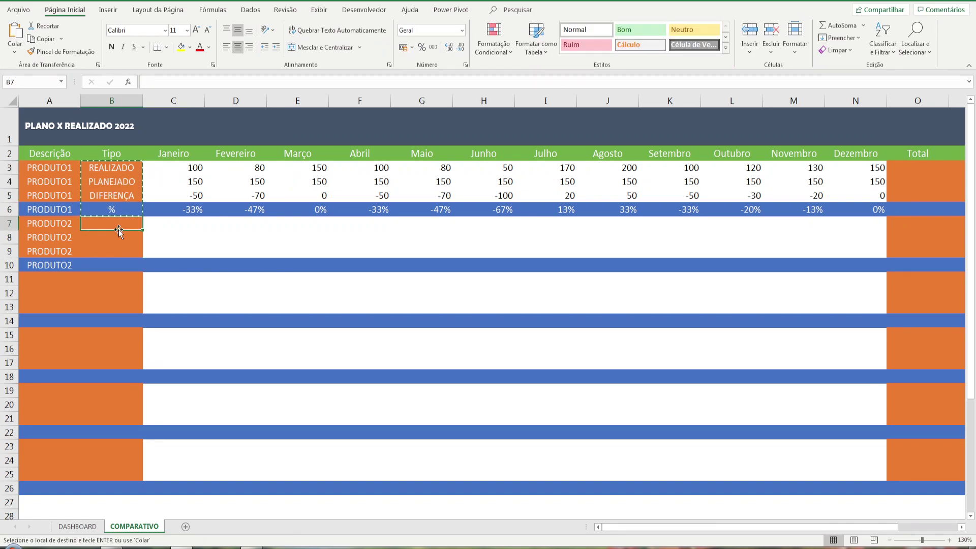
pyautogui.hotkey('ctrl', 'v')
pyautogui.press('Escape')
# Copy PRODUTO1's monthly DIFERENÇA and % formulas from C5:N6 into PRODUTO2's rows at C9, and check the January DIFERENÇA formula
pyautogui.click(160, 186)
pyautogui.moveTo(165, 195); pyautogui.dragTo(587, 205)
pyautogui.moveTo(851, 205); pyautogui.dragTo(854, 208)
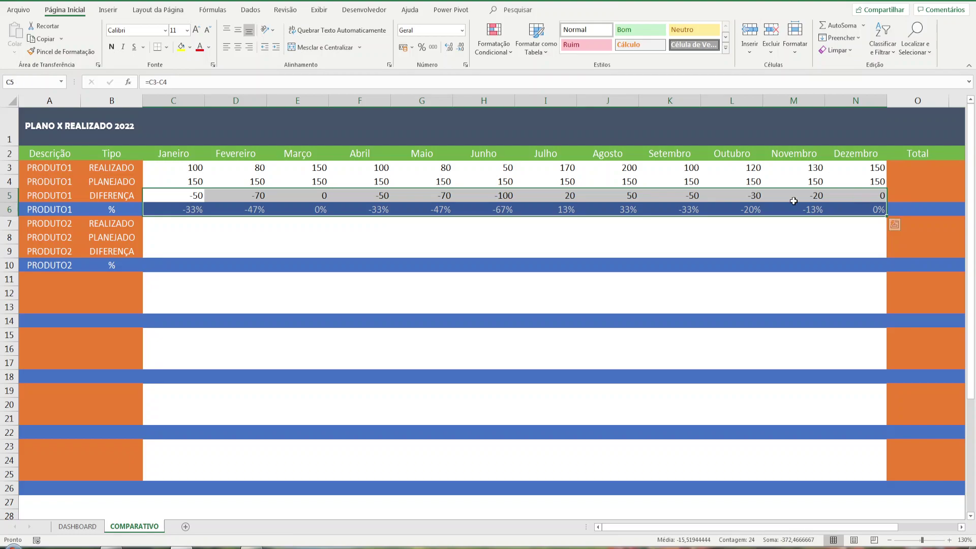
pyautogui.hotkey('ctrl', 'c')
pyautogui.click(176, 249)
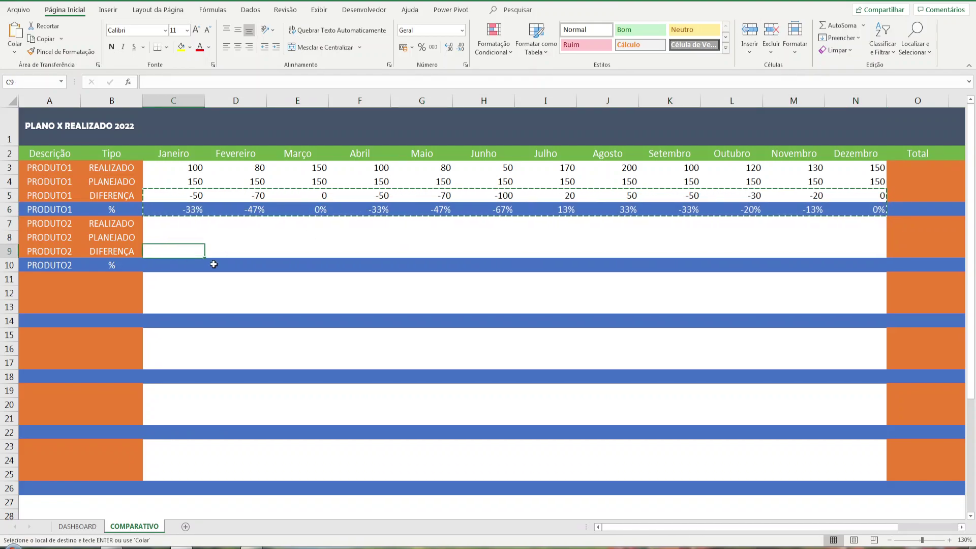
pyautogui.hotkey('ctrl', 'v')
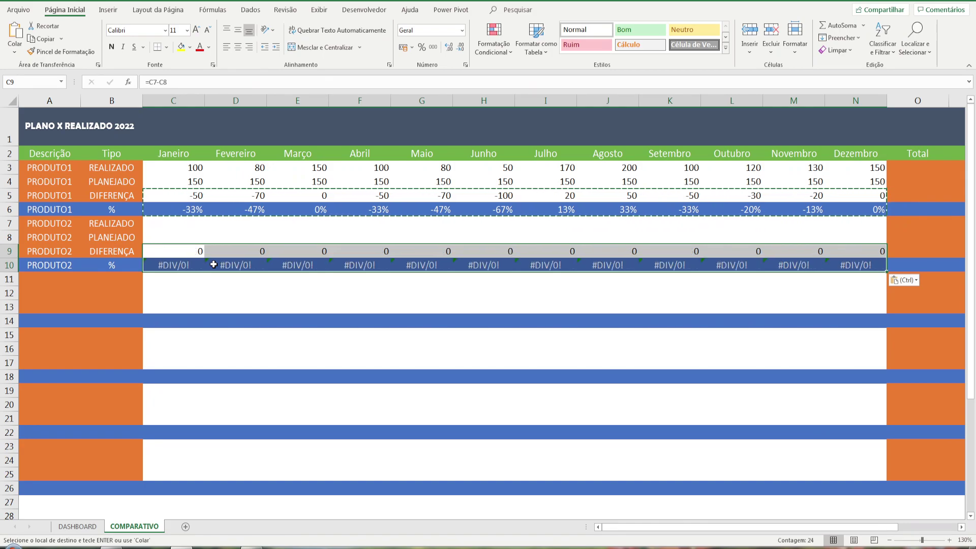
pyautogui.click(193, 250)
pyautogui.doubleClick(190, 249)
# Enter trial January values for PRODUTO2: 100 for REALIZADO and 50 for PLANEJADO
pyautogui.click(195, 222)
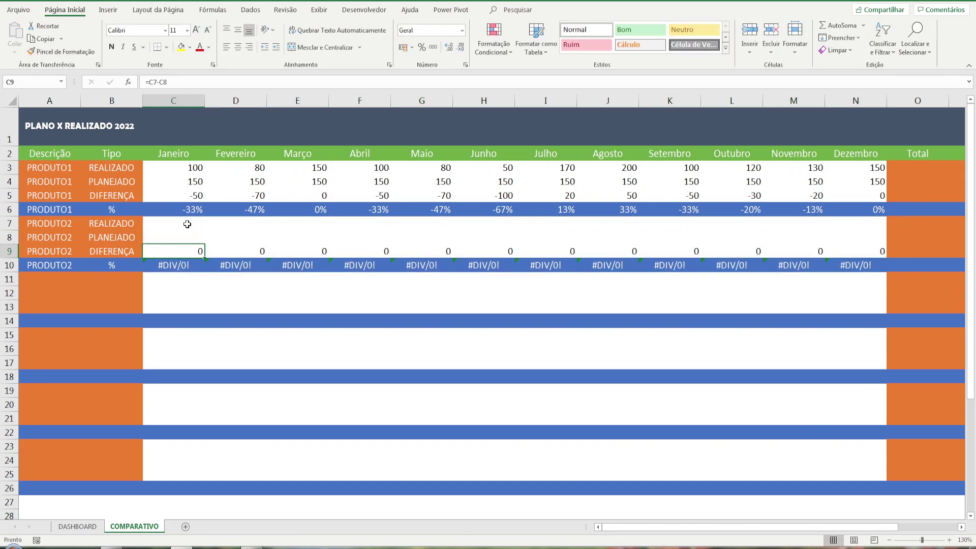
pyautogui.write('100')
pyautogui.press('Return')
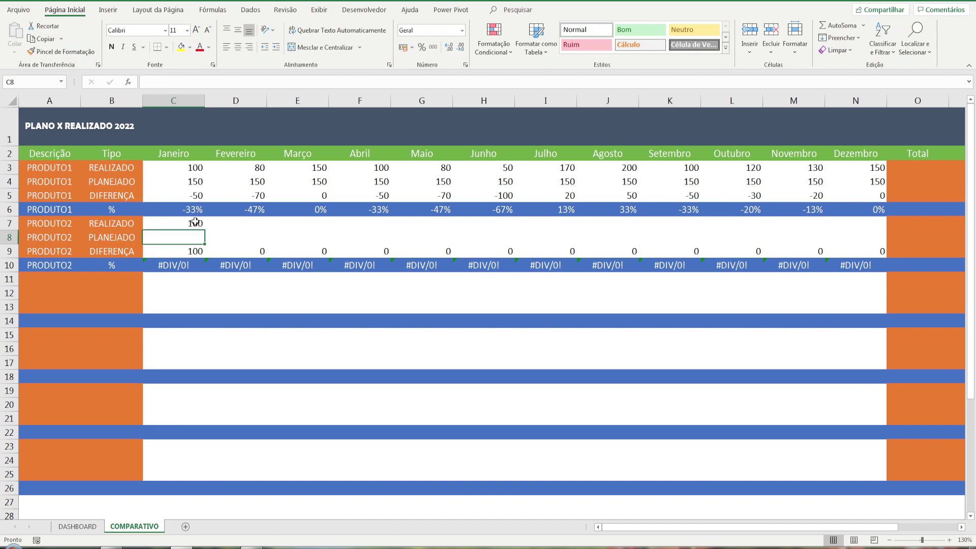
pyautogui.write('50')
pyautogui.press('Return')
# Set PRODUTO2's January PLANEJADO value to 100 and its REALIZADO value to 80
pyautogui.press('Up')
pyautogui.write('1')
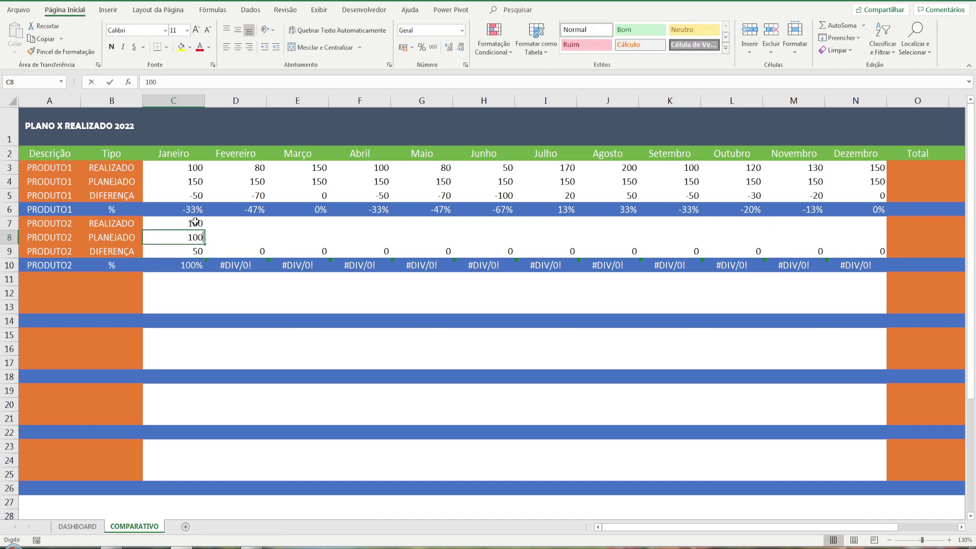
pyautogui.press('Up')
pyautogui.write('80')
pyautogui.press('Return')
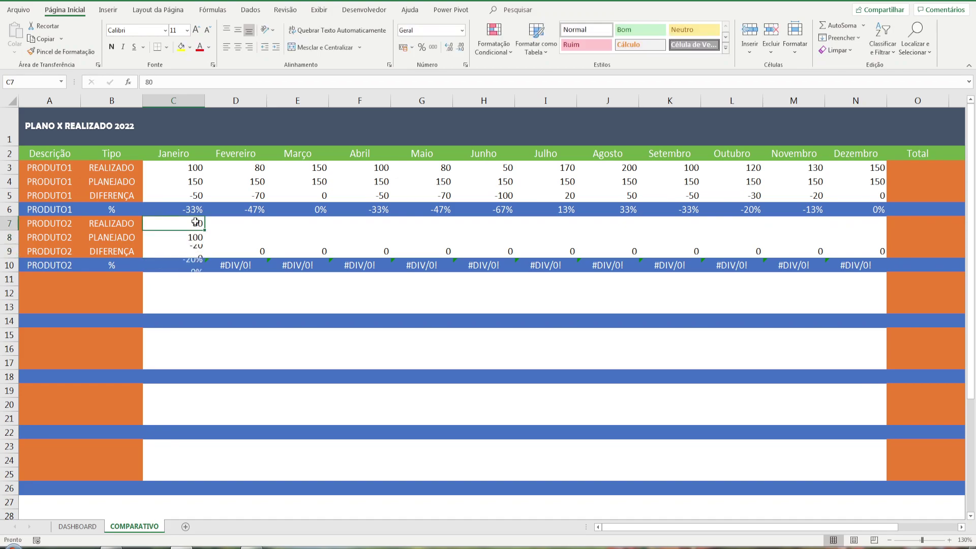
# Fill PRODUTO2's January REALIZADO value of 80 across all months through December in row 7
pyautogui.moveTo(196, 223); pyautogui.dragTo(864, 224)
pyautogui.click(183, 224)
pyautogui.hotkey('ctrl', 'c')
pyautogui.hotkey('ctrl', 'v')
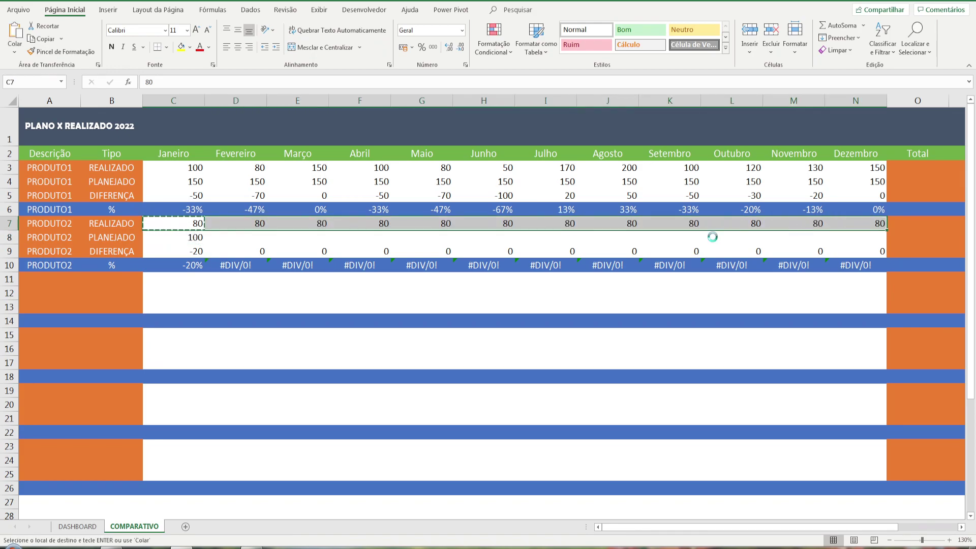
# Fill PRODUTO2's PLANEJADO value of 100 through December in row 8, and check the January DIFERENÇA and % formulas
pyautogui.click(196, 237)
pyautogui.hotkey('ctrl', 'c')
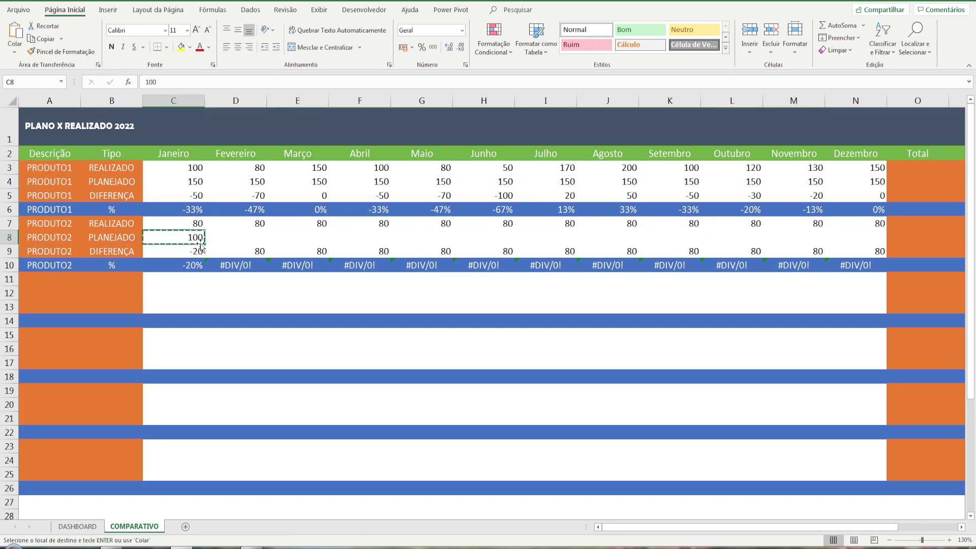
pyautogui.moveTo(229, 237); pyautogui.dragTo(830, 233)
pyautogui.hotkey('ctrl', 'v')
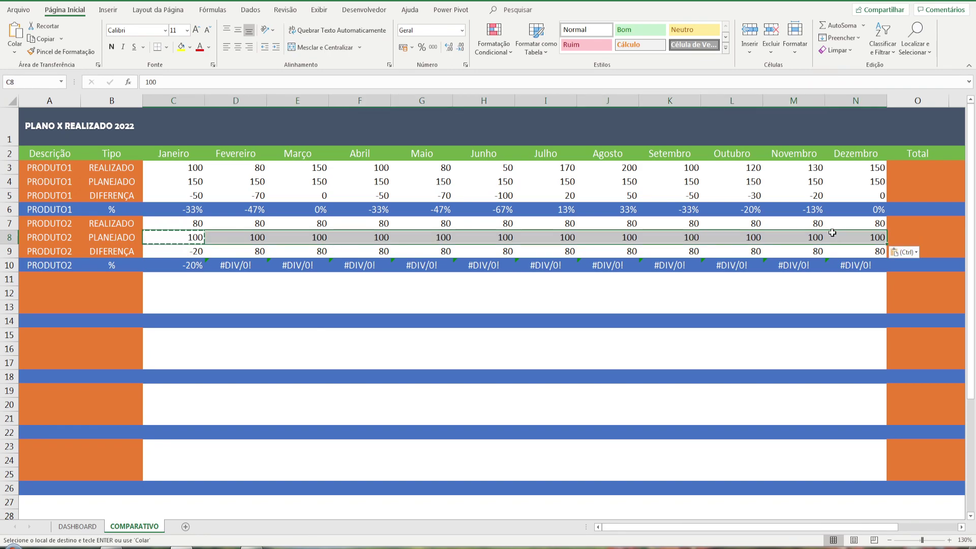
pyautogui.click(186, 251)
pyautogui.press('Escape')
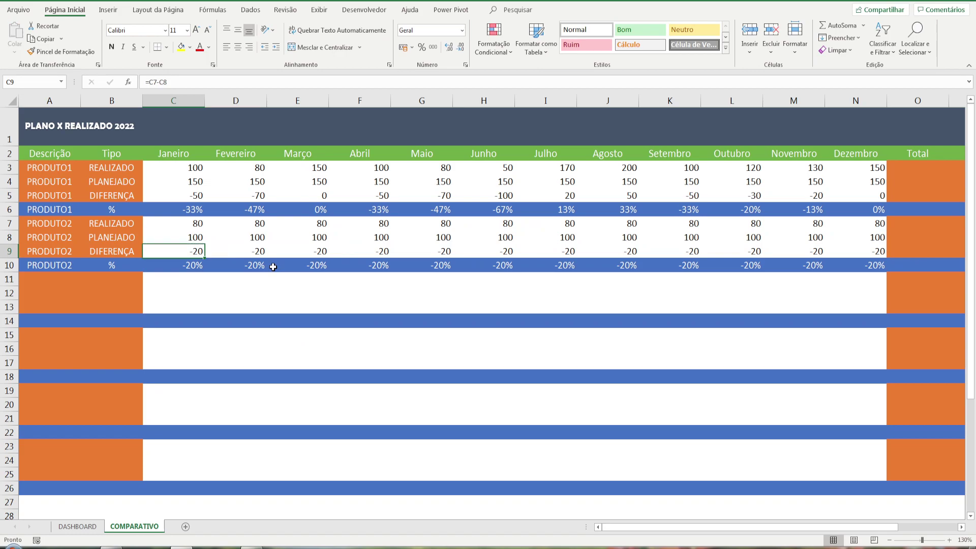
pyautogui.click(197, 266)
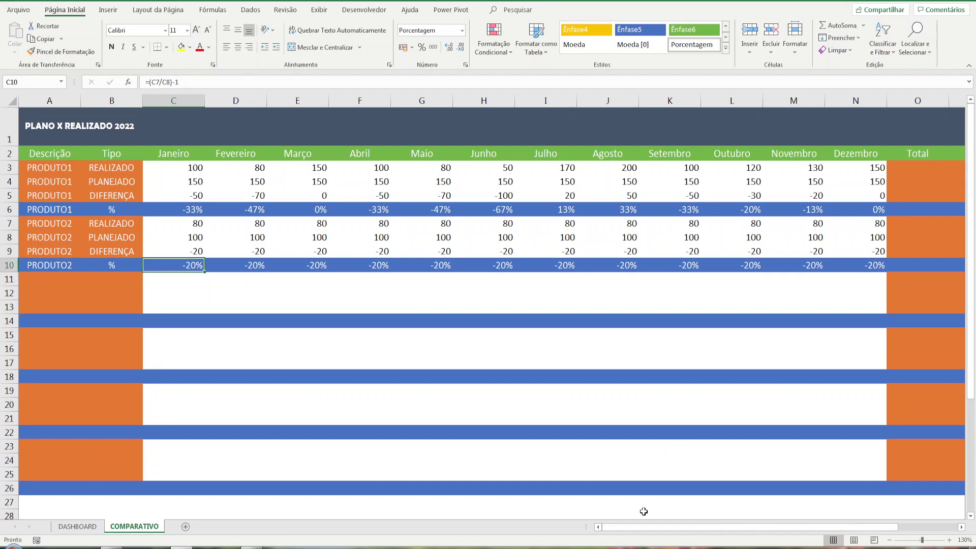
# Frame the Total, Média, Máximo and Mínimo columns in a screen capture, box the Máximo and Mínimo headers, and close it
pyautogui.click(962, 529)
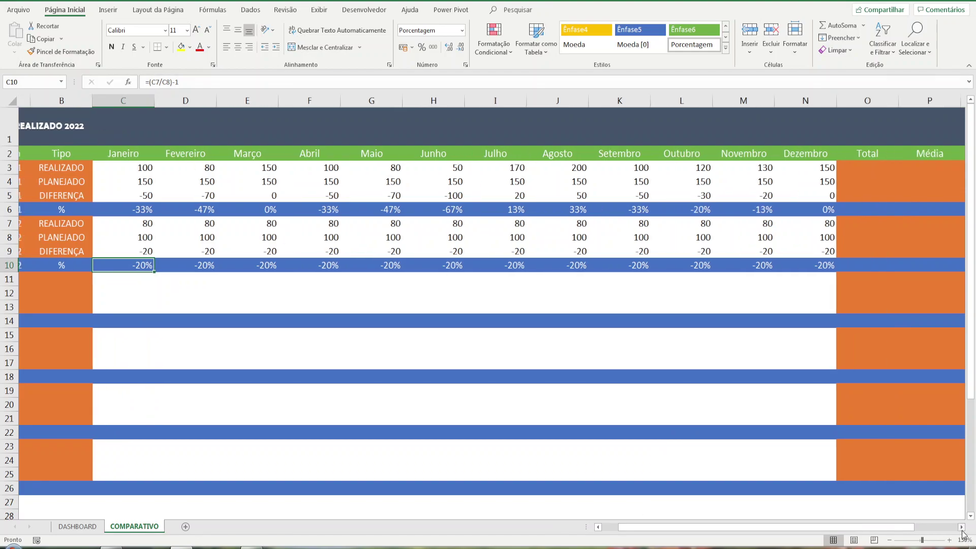
pyautogui.click(961, 529)
pyautogui.click(962, 529)
pyautogui.click(961, 529)
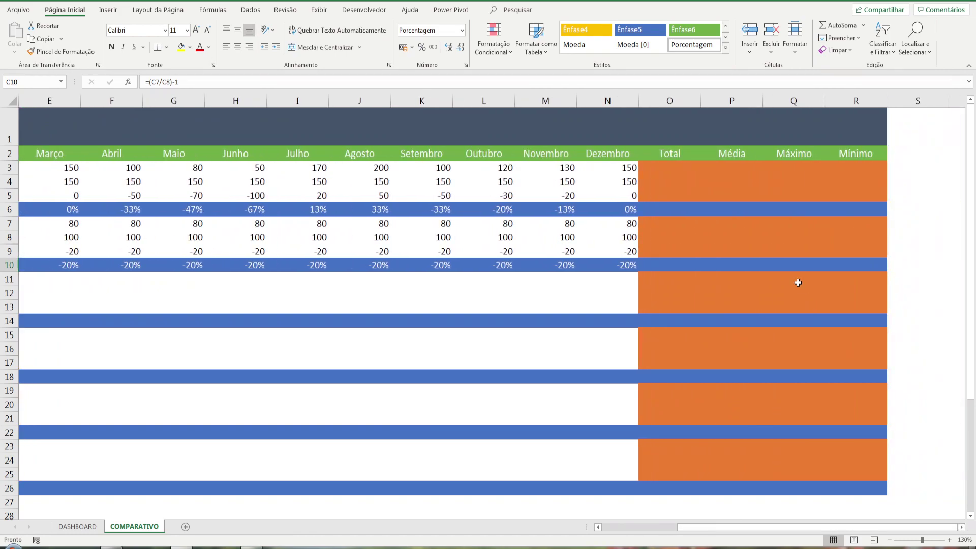
pyautogui.press('super+shift+s')
pyautogui.moveTo(629, 131); pyautogui.dragTo(937, 300)
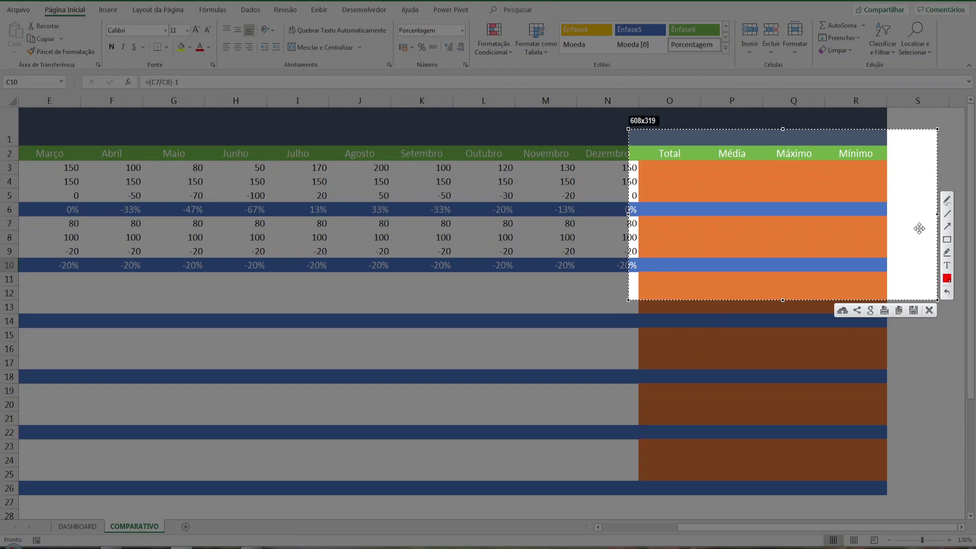
pyautogui.click(947, 239)
pyautogui.moveTo(761, 138); pyautogui.dragTo(820, 169)
pyautogui.moveTo(826, 135)
pyautogui.mouseDown()
pyautogui.moveTo(831, 168)
pyautogui.moveTo(897, 173)
pyautogui.mouseUp()
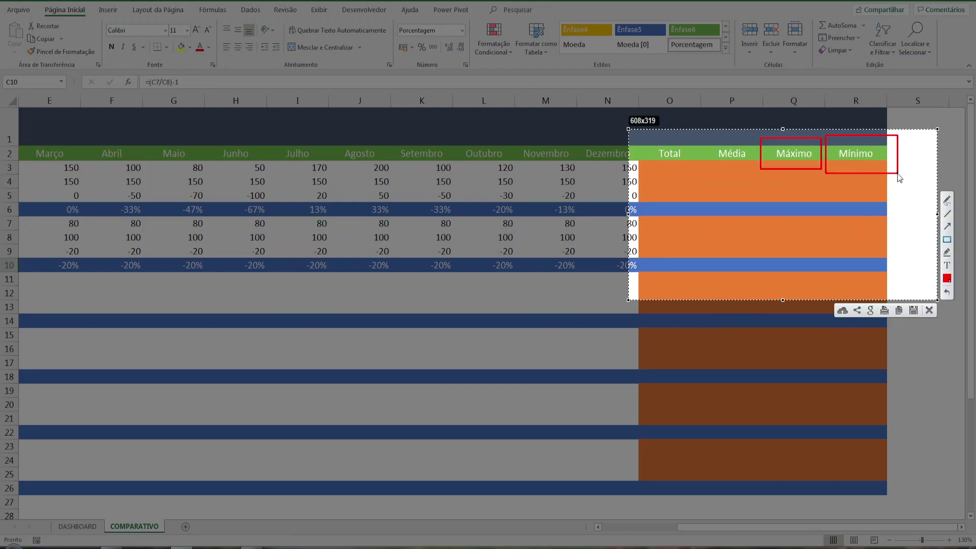
pyautogui.press('Escape')
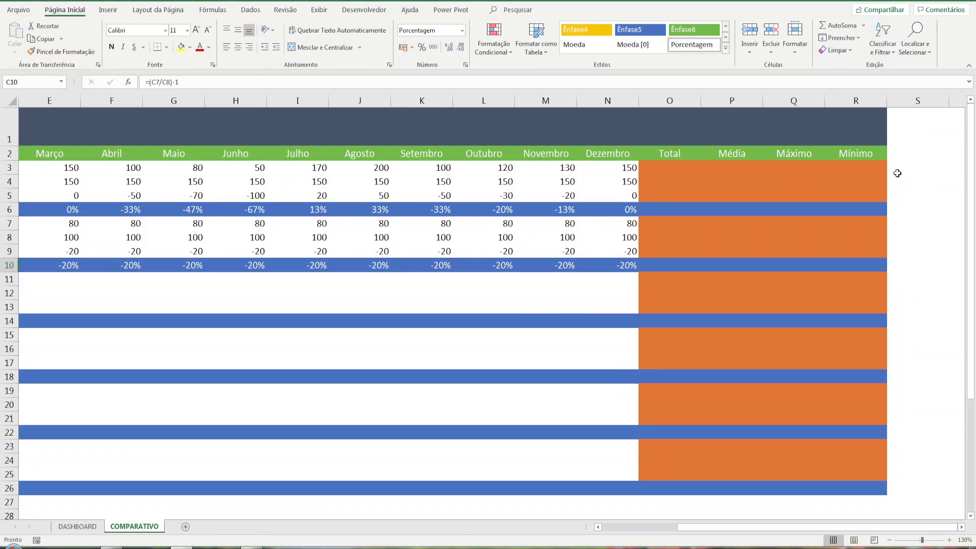
# Enter =SOMA(C3:N3) in O3 to total PRODUTO1's REALIZADO values for January to December
pyautogui.click(683, 167)
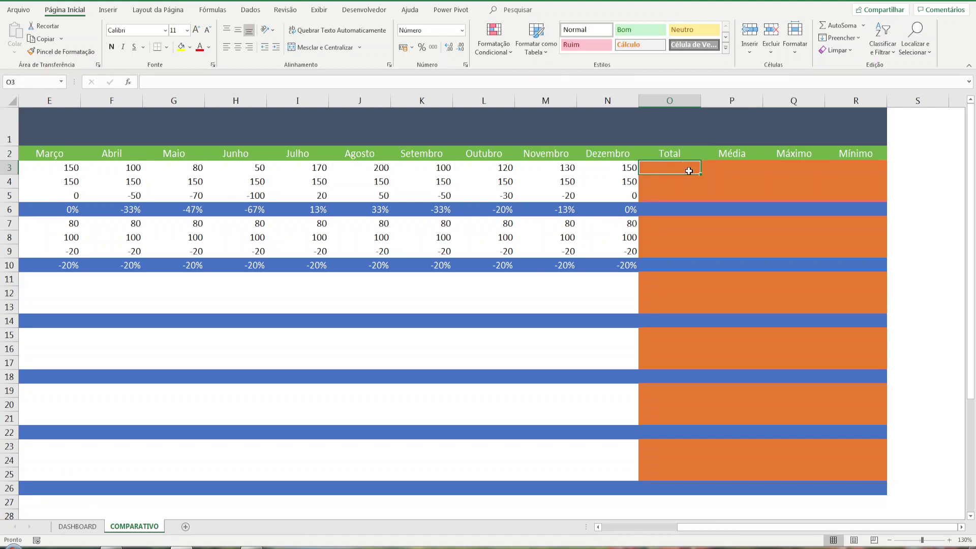
pyautogui.write('=')
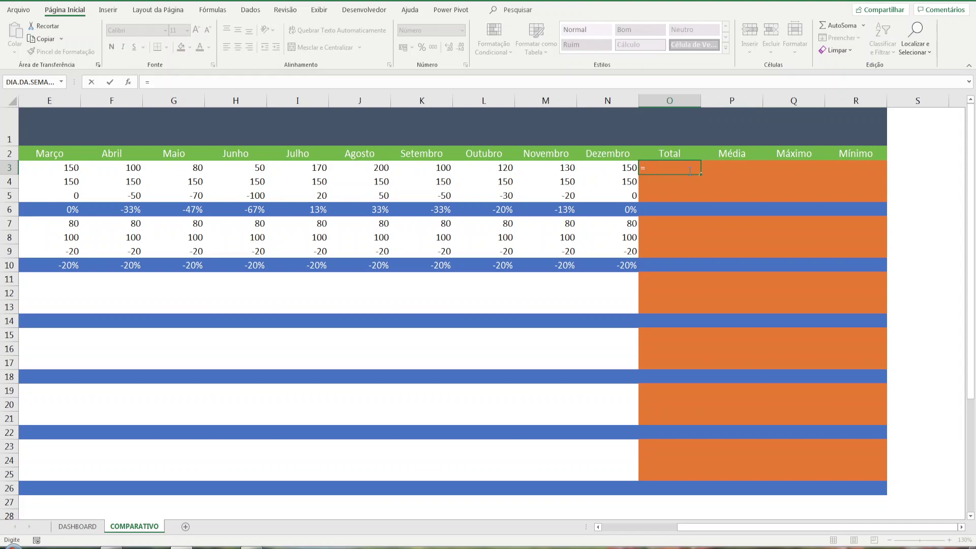
pyautogui.write('SOM')
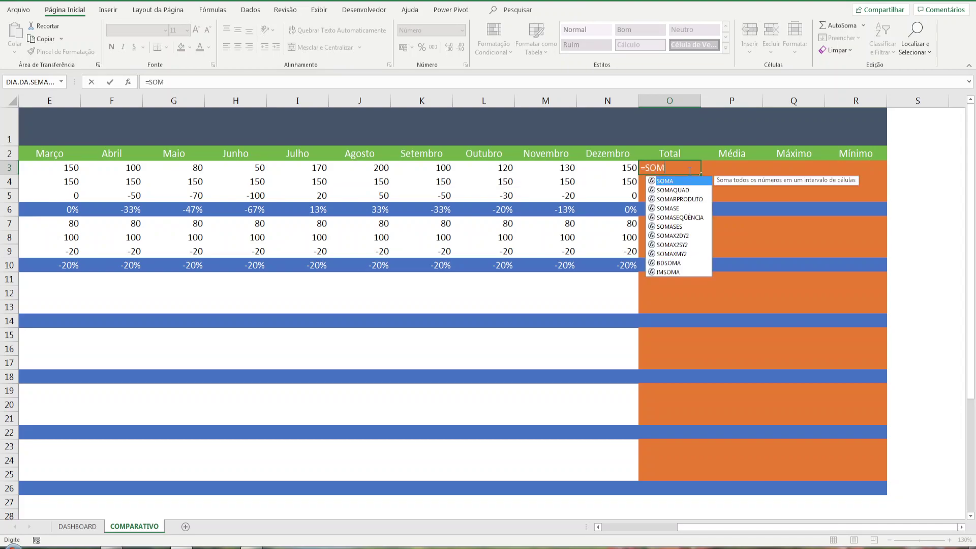
pyautogui.write('AS(')
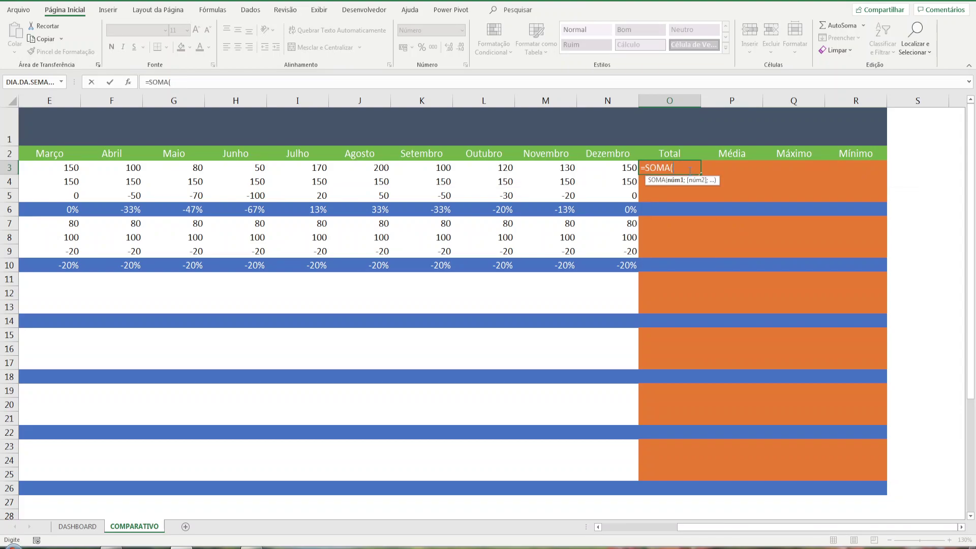
pyautogui.click(622, 169)
pyautogui.moveTo(622, 170); pyautogui.dragTo(175, 171)
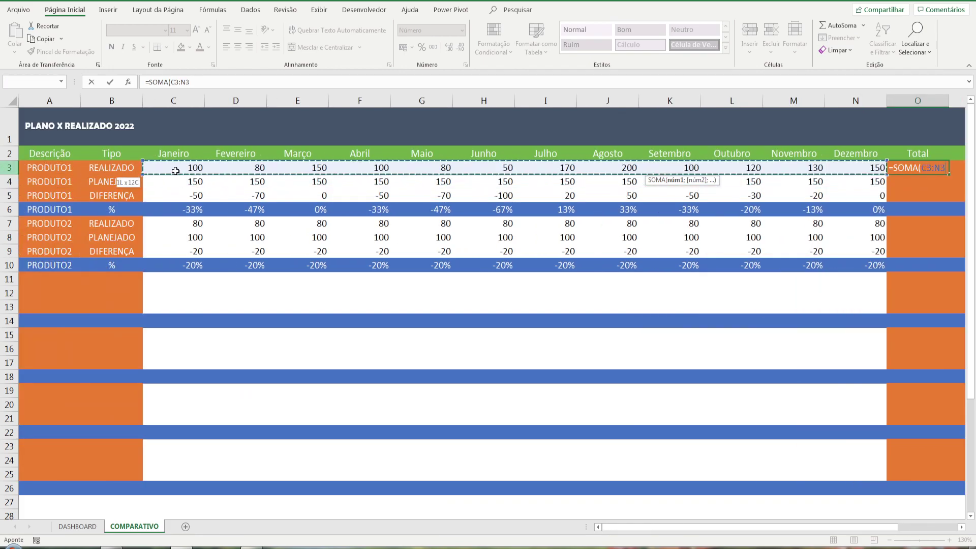
pyautogui.write(')')
pyautogui.press('Return')
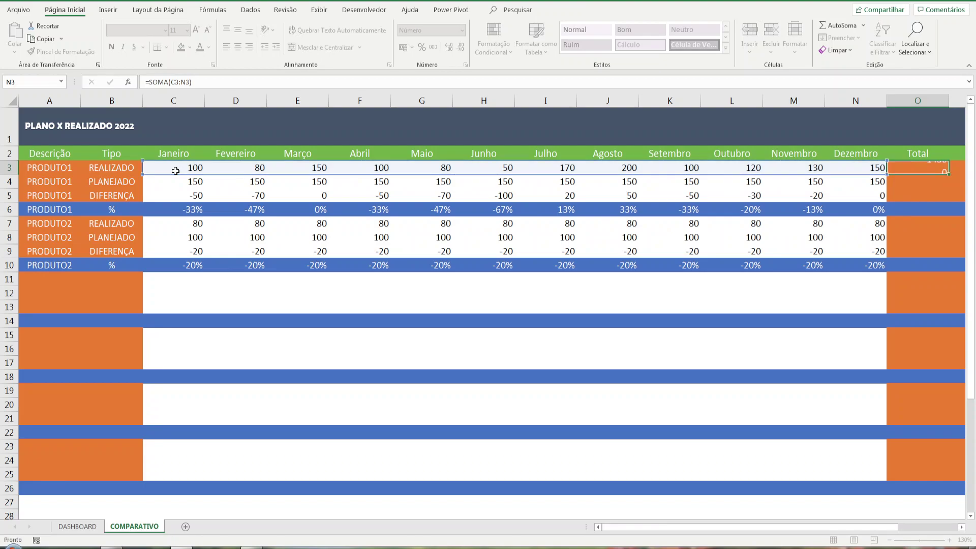
# Frame PRODUTO1's REALIZADO row from January to its Total in a screen capture, and close the capture
pyautogui.click(898, 171)
pyautogui.press('Print')
pyautogui.moveTo(137, 132); pyautogui.dragTo(950, 174)
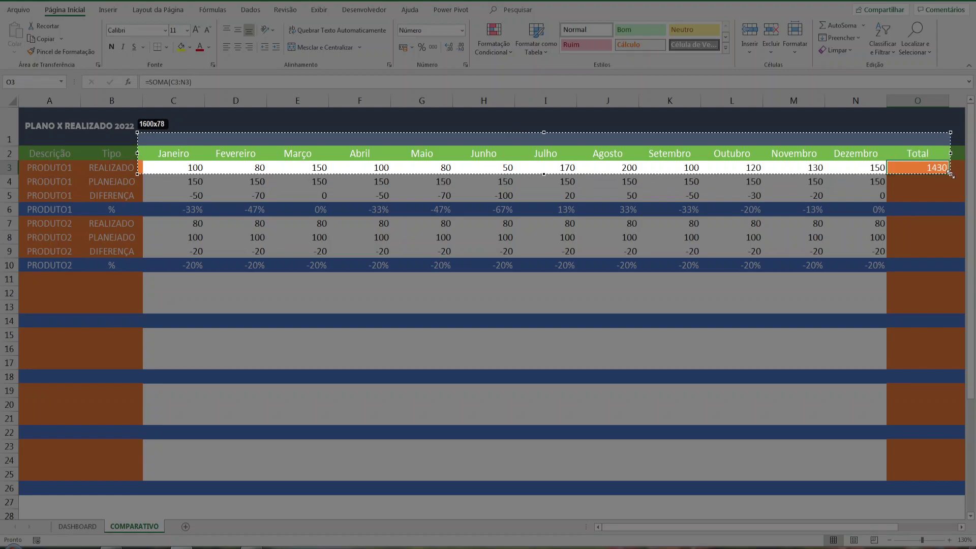
pyautogui.moveTo(951, 174); pyautogui.dragTo(950, 175)
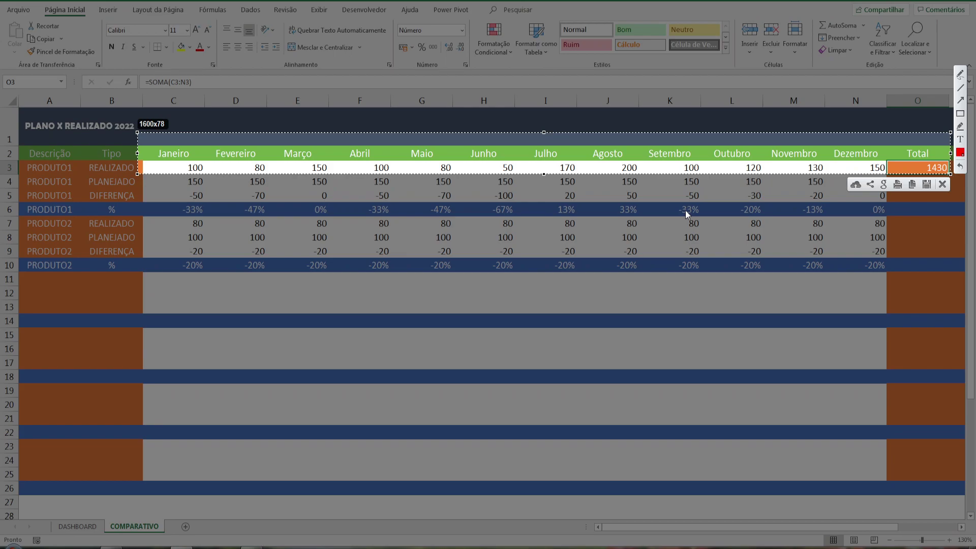
pyautogui.hotkey('ctrl', 'c')
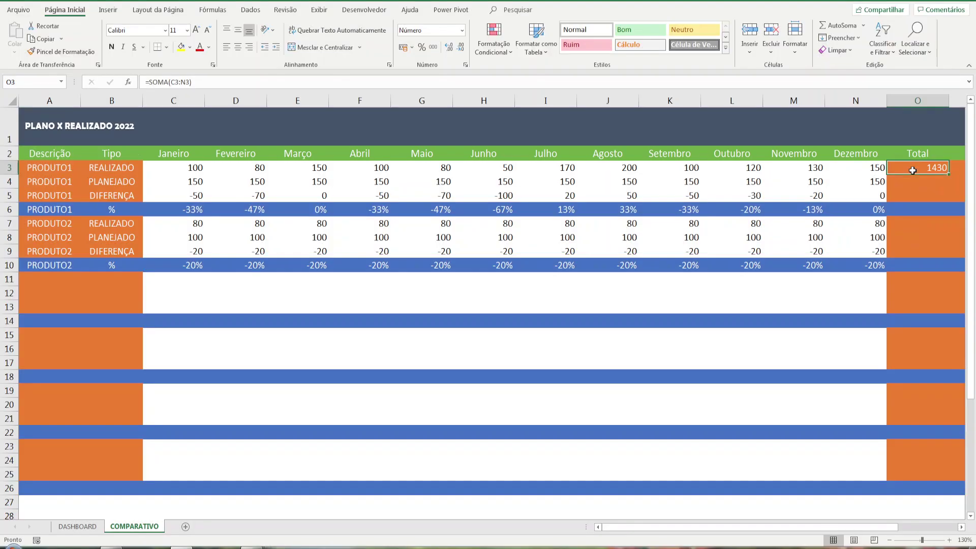
# Copy the REALIZADO total formula from O3 to PRODUTO1's PLANEJADO total in O4
pyautogui.hotkey('ctrl', 'c')
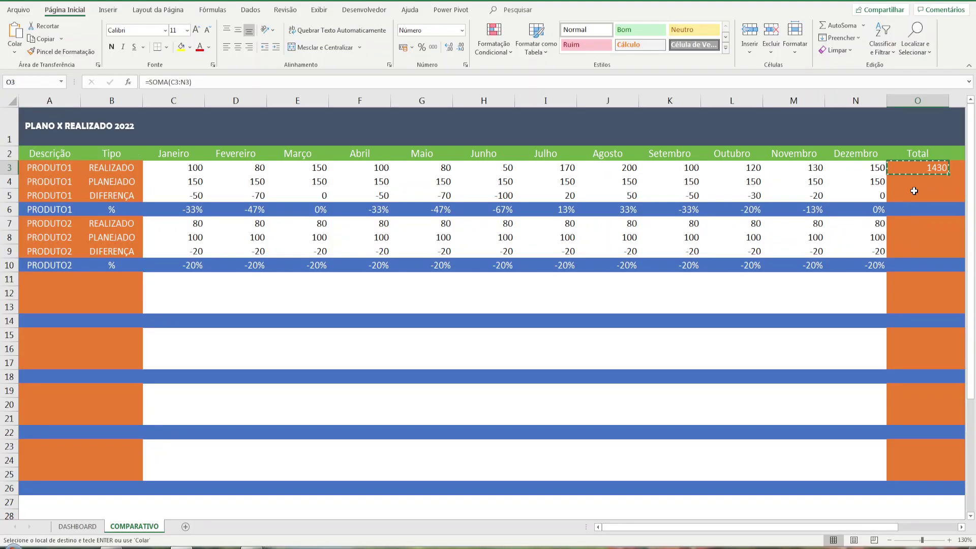
pyautogui.click(916, 182)
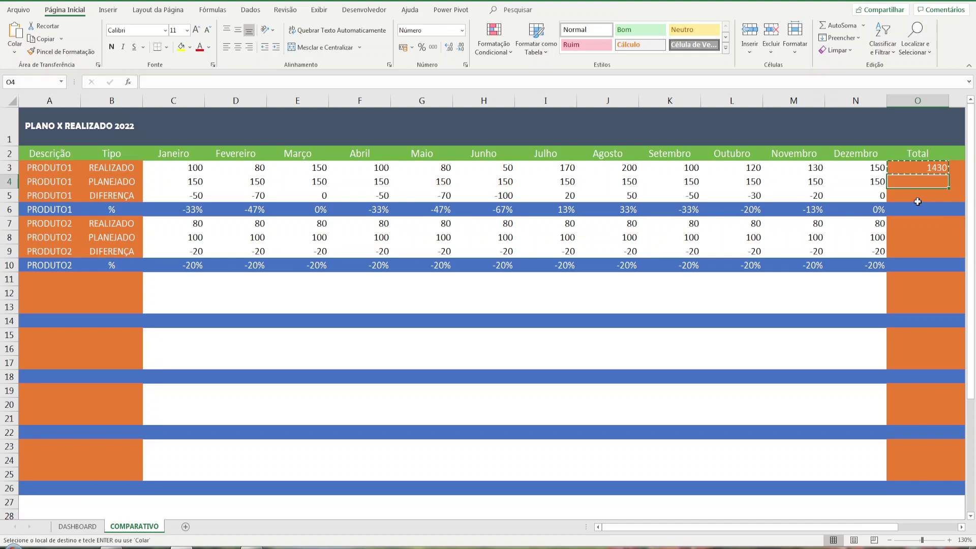
pyautogui.hotkey('ctrl', 'v')
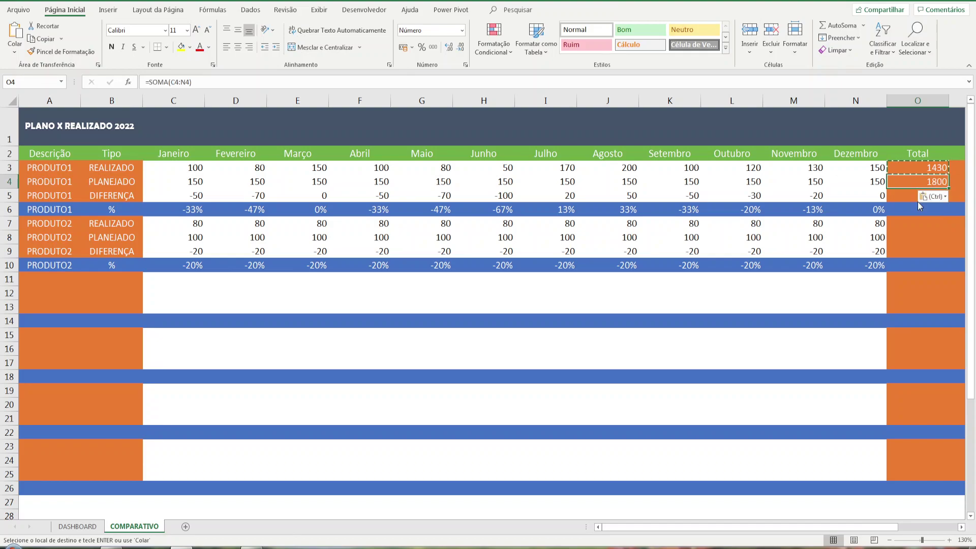
pyautogui.press('Escape')
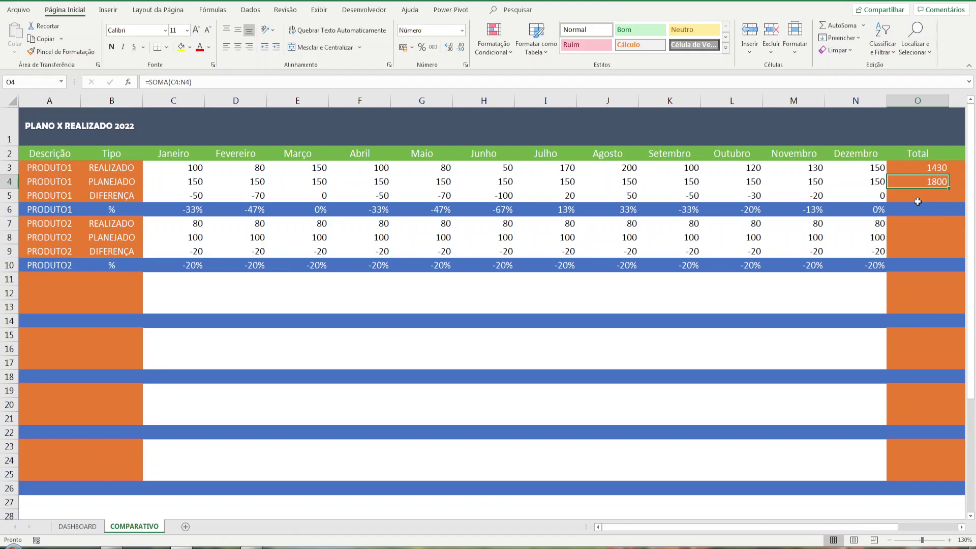
pyautogui.press('Up')
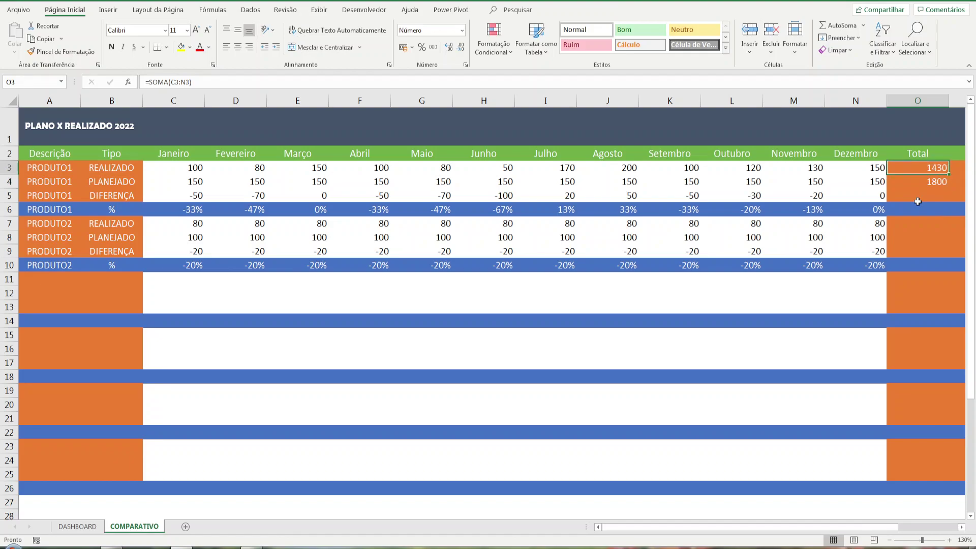
# Enter =O3-O4 in O5 to calculate PRODUTO1's total difference between REALIZADO and PLANEJADO
pyautogui.click(917, 200)
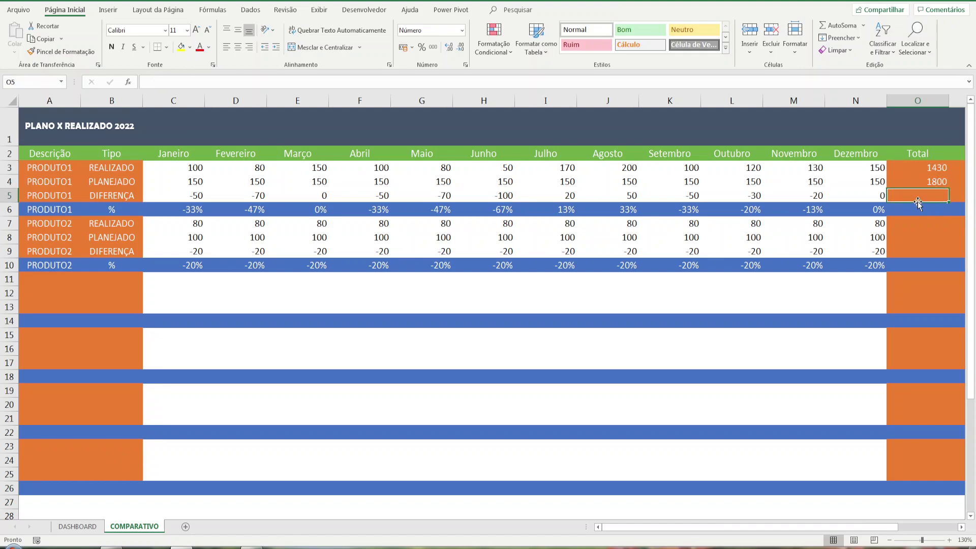
pyautogui.write('=')
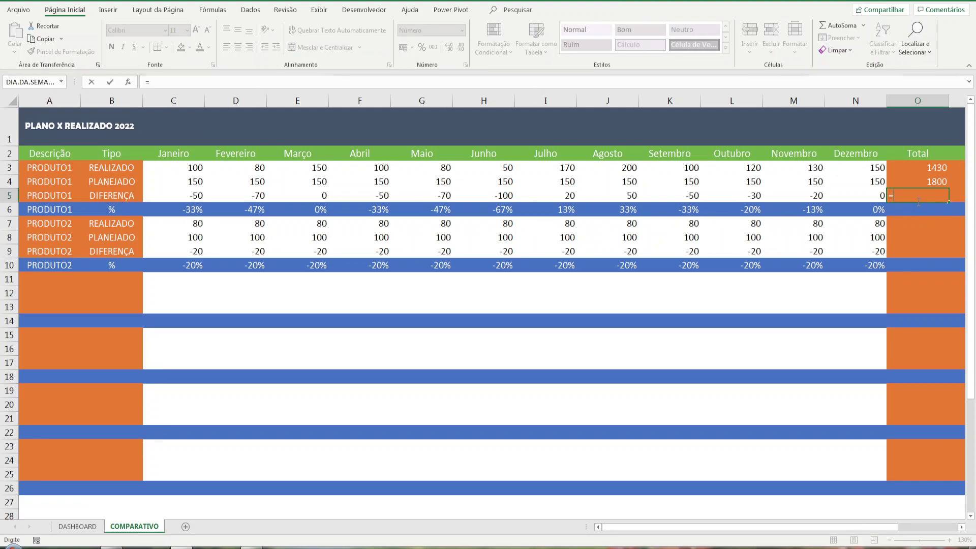
pyautogui.click(945, 167)
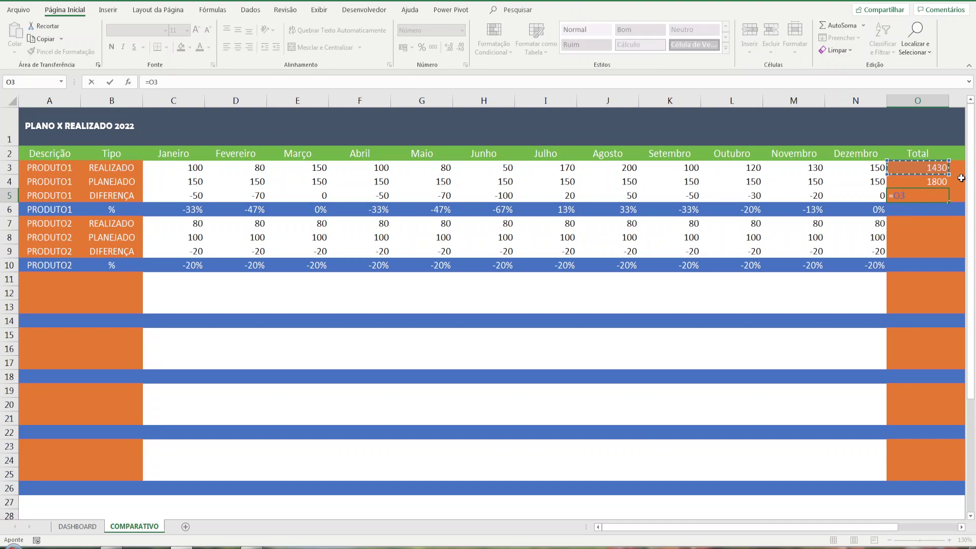
pyautogui.write('-')
pyautogui.click(947, 181)
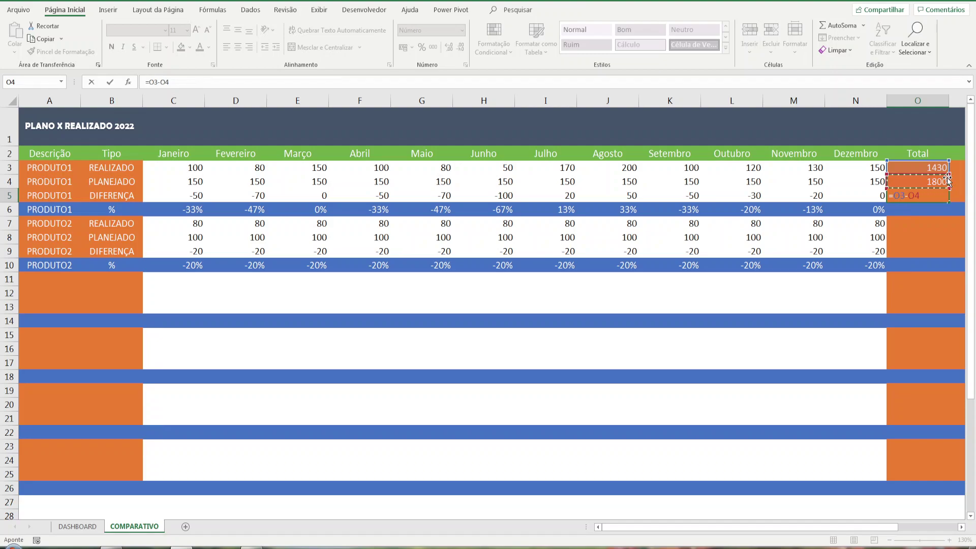
pyautogui.press('Return')
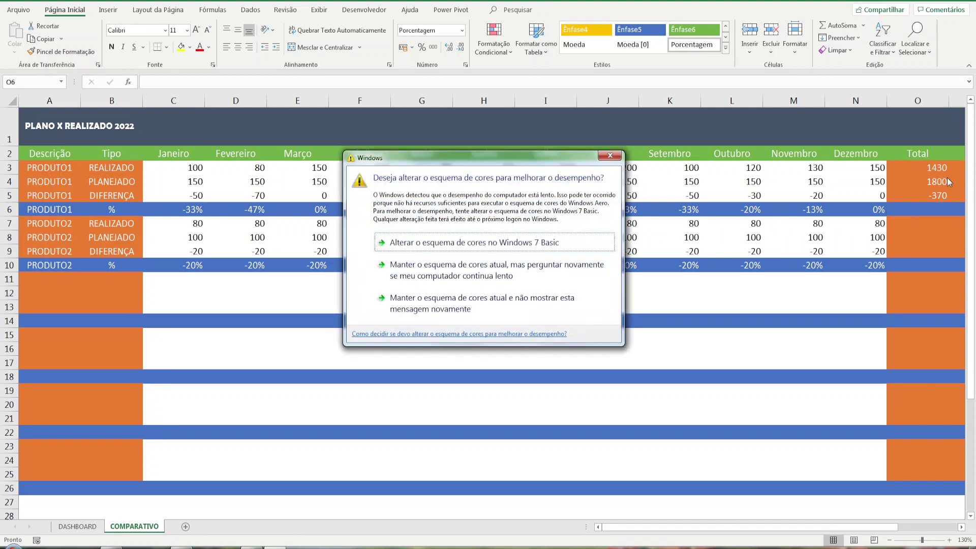
# Dismiss the Windows colour-scheme prompt and enter =(O3/O4)-1 in O6 as PRODUTO1's total percentage
pyautogui.click(515, 290)
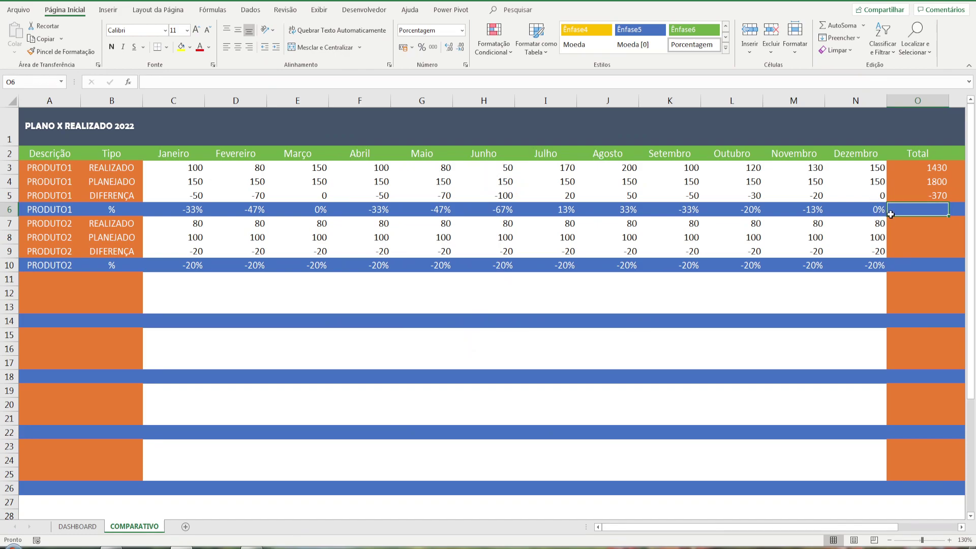
pyautogui.write('=')
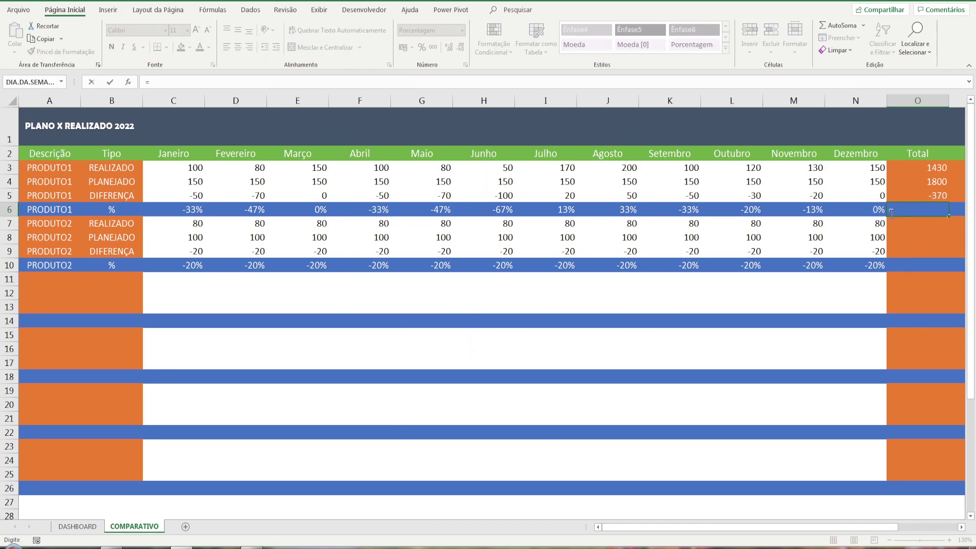
pyautogui.write('(')
pyautogui.click(928, 167)
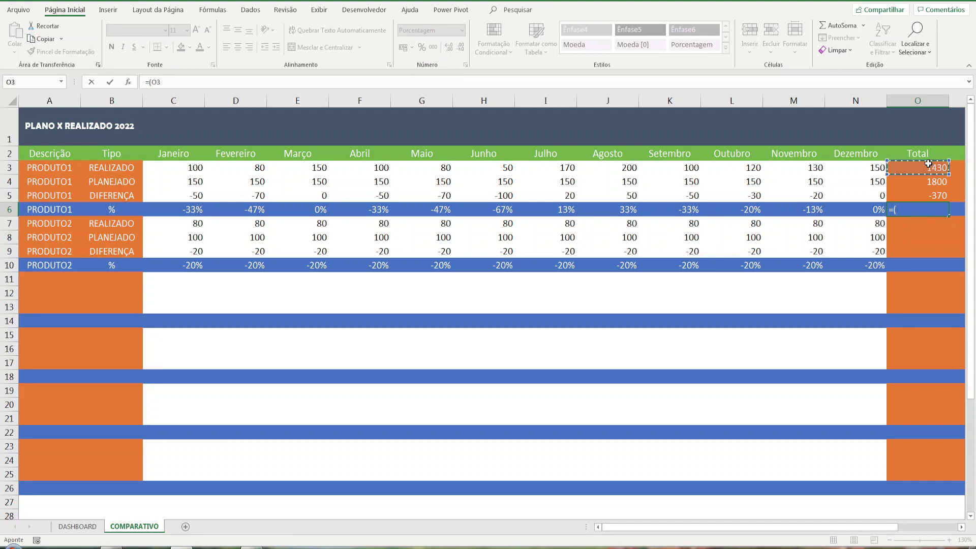
pyautogui.write('/')
pyautogui.click(907, 184)
pyautogui.write(')-1')
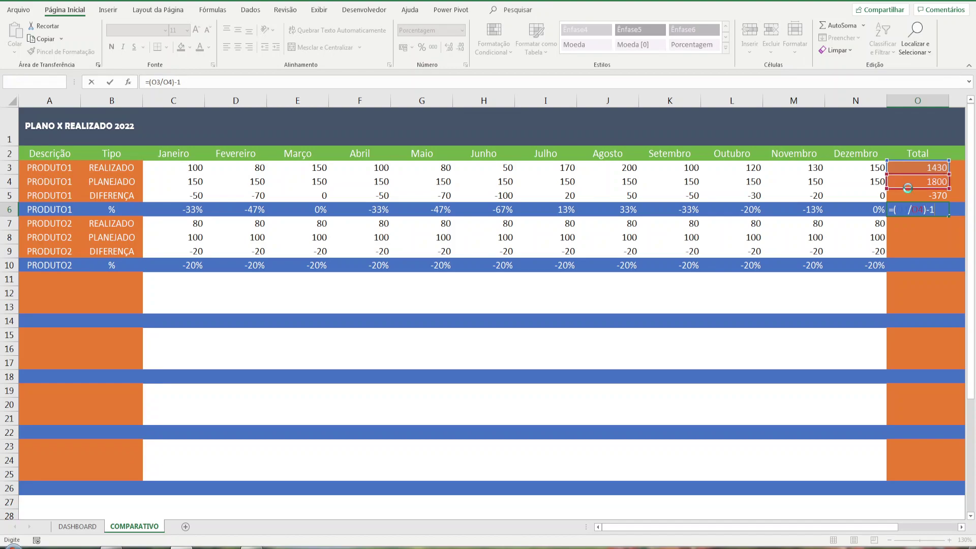
pyautogui.press('Return')
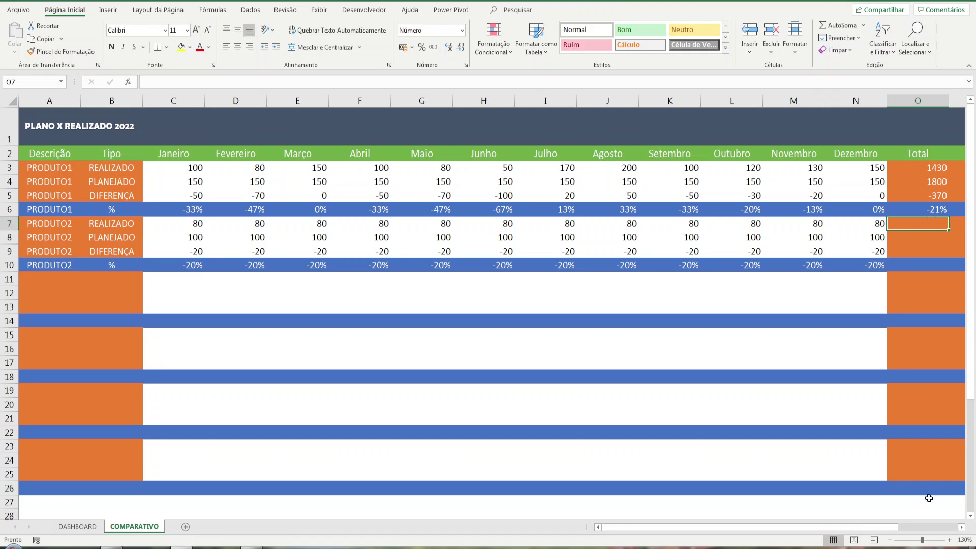
# Look across to the Mínimo column and down past row 26 to check whether the headers and product labels stay in view
pyautogui.moveTo(869, 526); pyautogui.dragTo(933, 531)
pyautogui.moveTo(30, 167); pyautogui.dragTo(25, 192)
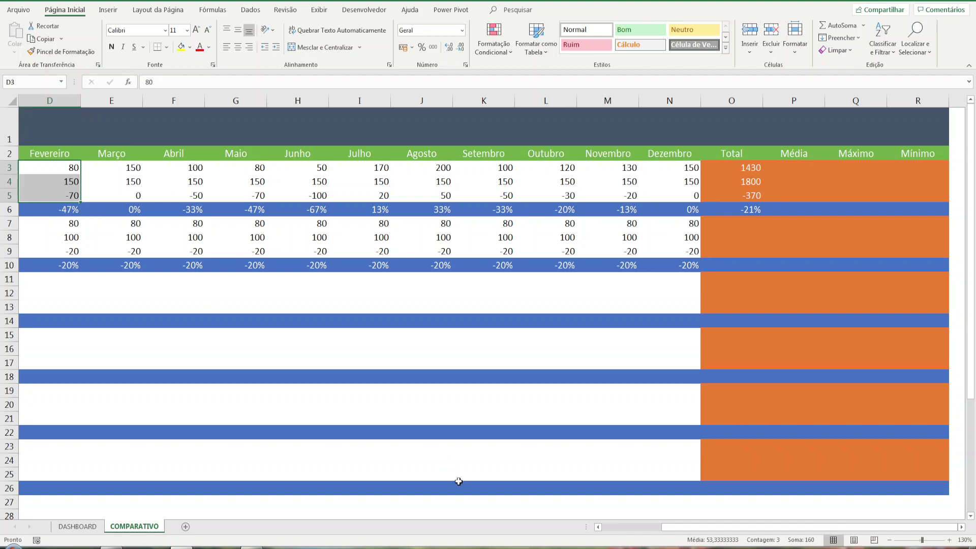
pyautogui.scroll(-1, 284, 234)
pyautogui.scroll(-2, 284, 234)
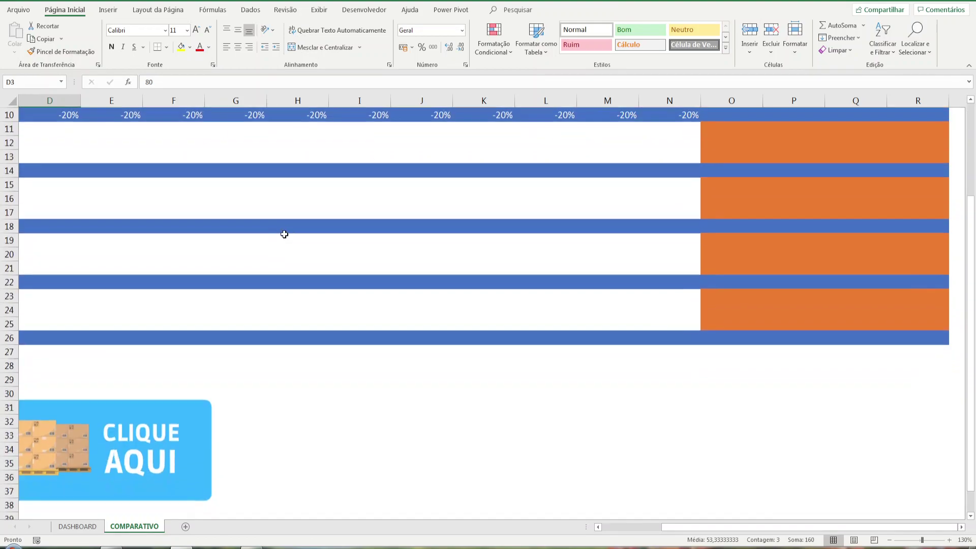
pyautogui.moveTo(44, 118); pyautogui.dragTo(698, 117)
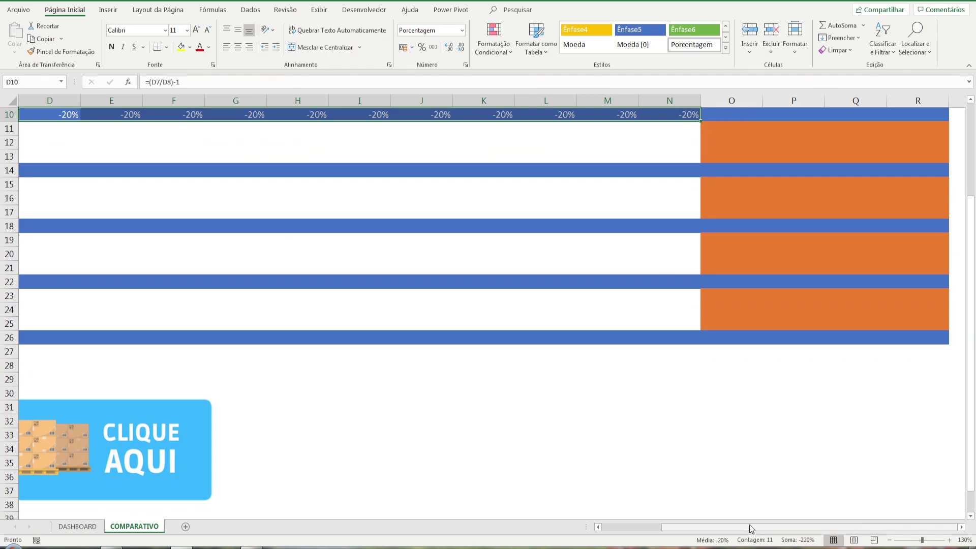
pyautogui.moveTo(751, 528); pyautogui.dragTo(631, 529)
pyautogui.scroll(3, 265, 275)
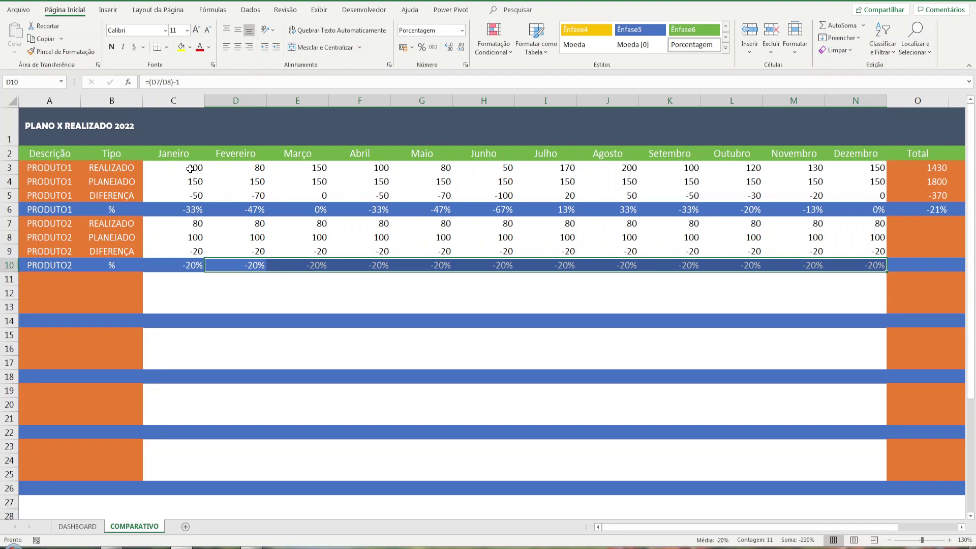
# Select cell C3, mark the area around it with arrows in a screen capture, and close the capture
pyautogui.click(190, 169)
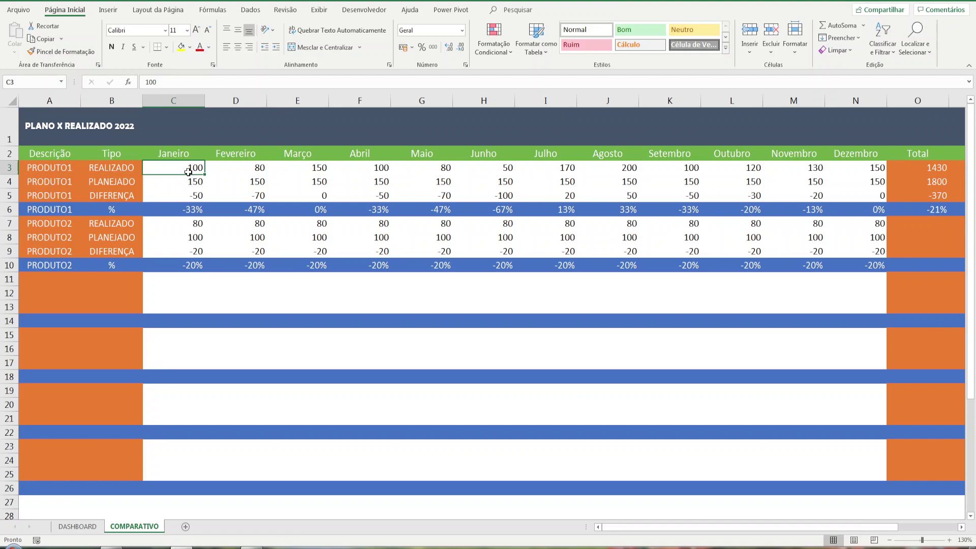
pyautogui.press('Print')
pyautogui.moveTo(34, 116); pyautogui.dragTo(415, 235)
pyautogui.moveTo(222, 182)
pyautogui.mouseDown()
pyautogui.moveTo(220, 164)
pyautogui.moveTo(83, 179)
pyautogui.moveTo(143, 178)
pyautogui.mouseUp()
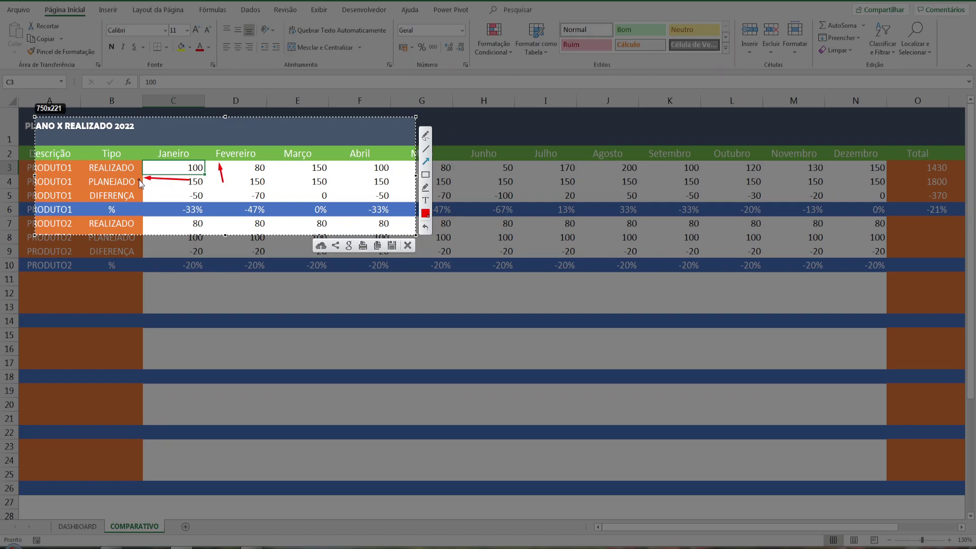
pyautogui.press('Escape')
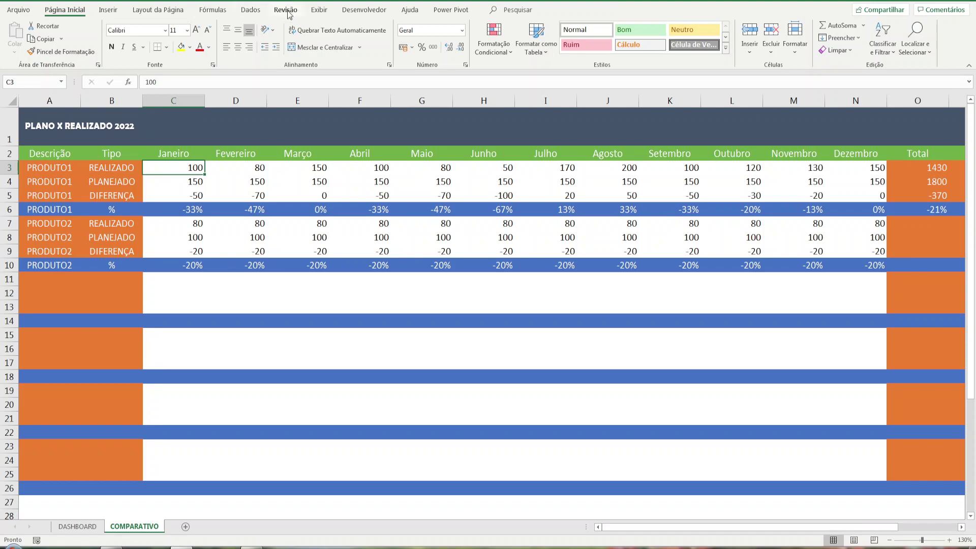
# Display the view commands, point out Congelar Painéis with an arrow in a screen capture, and copy the capture
pyautogui.click(319, 10)
pyautogui.press('Print')
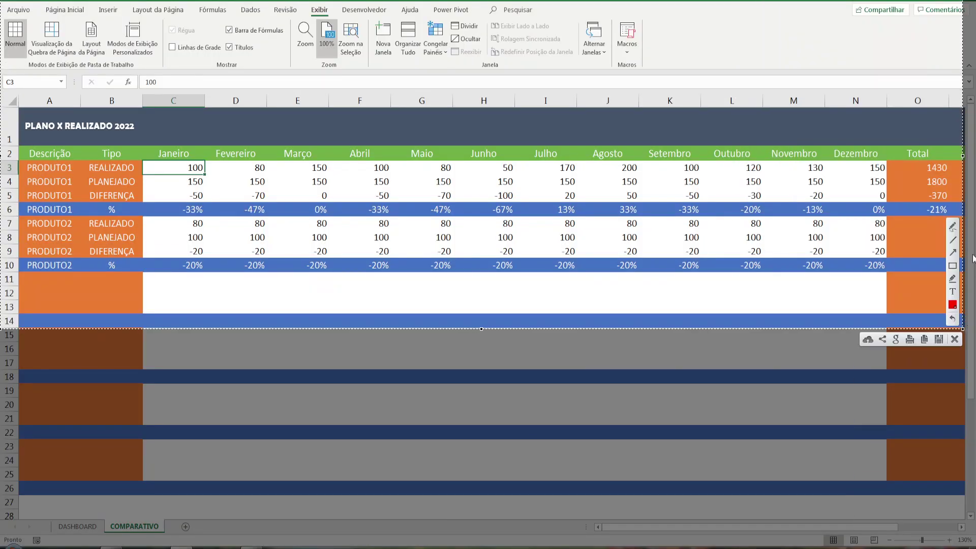
pyautogui.moveTo(447, 131); pyautogui.dragTo(434, 61)
pyautogui.hotkey('ctrl', 'c')
# Display the freeze options and, in a screen capture, box the Congelar Painéis option and point an arrow at it
pyautogui.click(435, 49)
pyautogui.press('Print')
pyautogui.moveTo(1, 0); pyautogui.dragTo(944, 270)
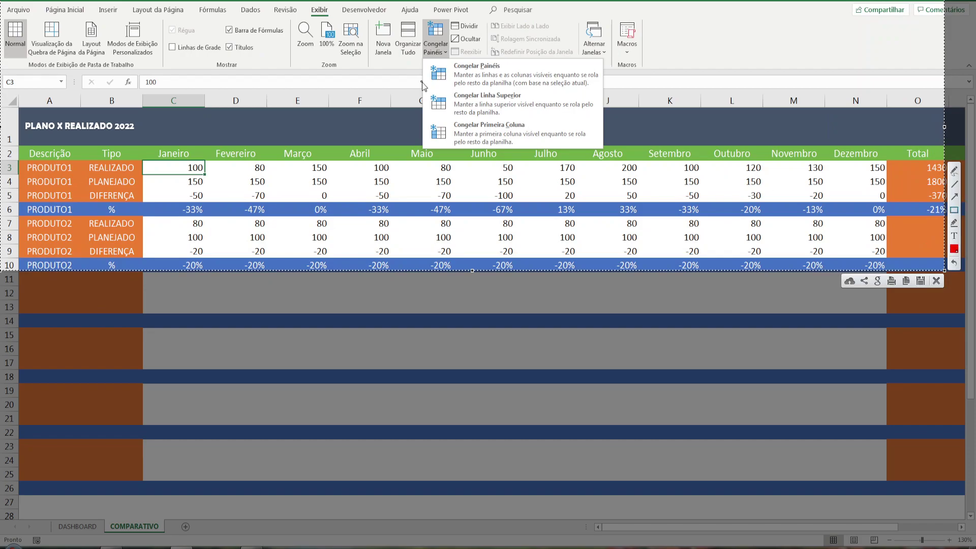
pyautogui.moveTo(412, 58); pyautogui.dragTo(617, 90)
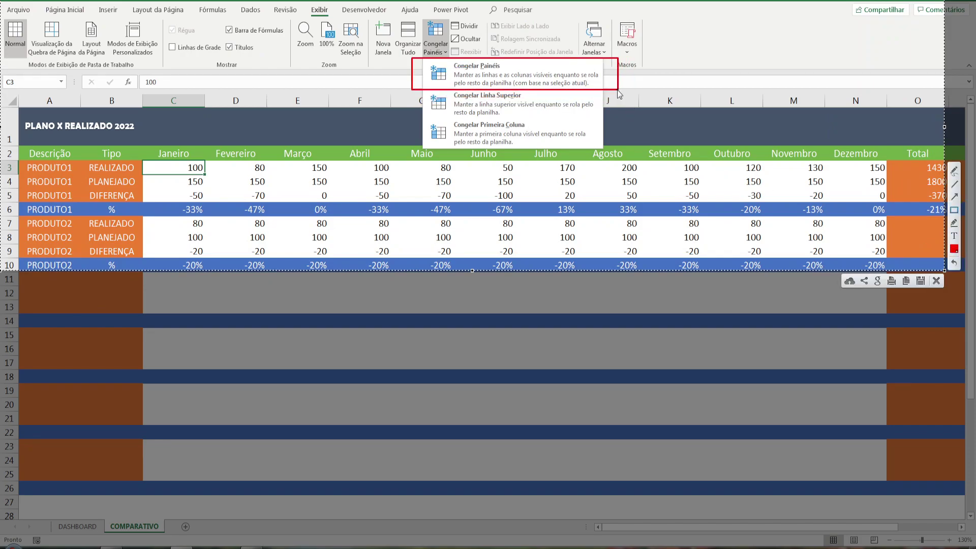
pyautogui.click(953, 197)
pyautogui.moveTo(693, 89); pyautogui.dragTo(602, 84)
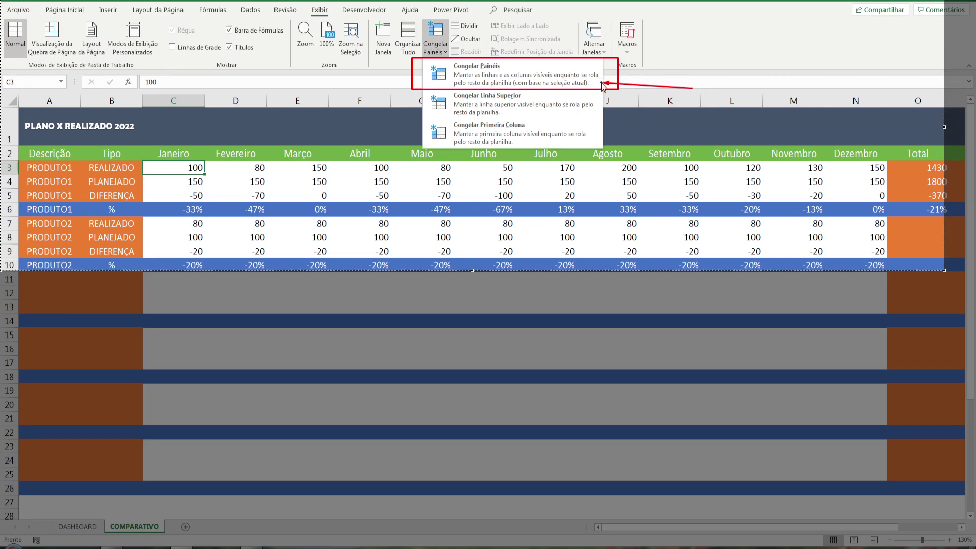
pyautogui.moveTo(602, 85); pyautogui.dragTo(602, 84)
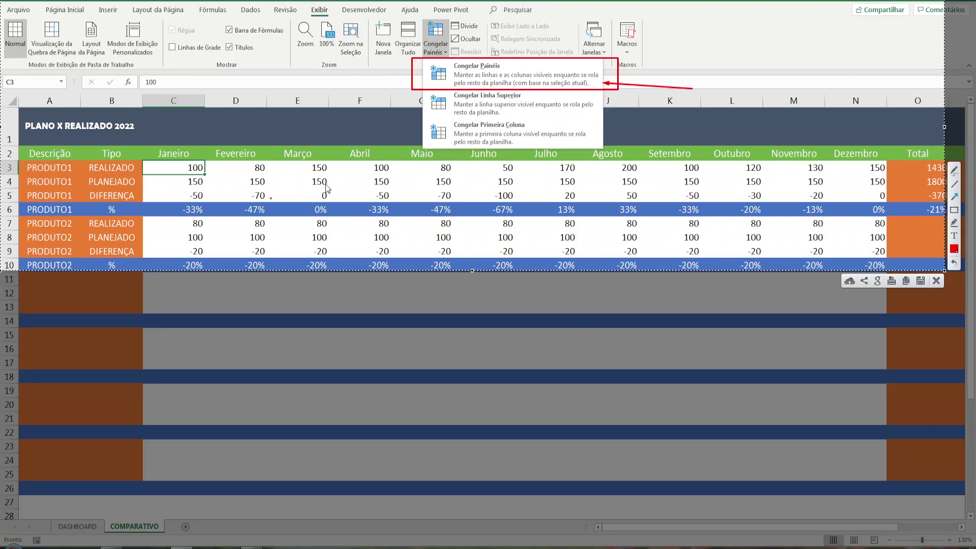
# Point arrows at C3, box columns A and B and the header rows in the capture, and close it
pyautogui.moveTo(263, 235); pyautogui.dragTo(205, 178)
pyautogui.click(954, 209)
pyautogui.moveTo(13, 90)
pyautogui.mouseDown()
pyautogui.moveTo(137, 242)
pyautogui.moveTo(153, 286)
pyautogui.mouseUp()
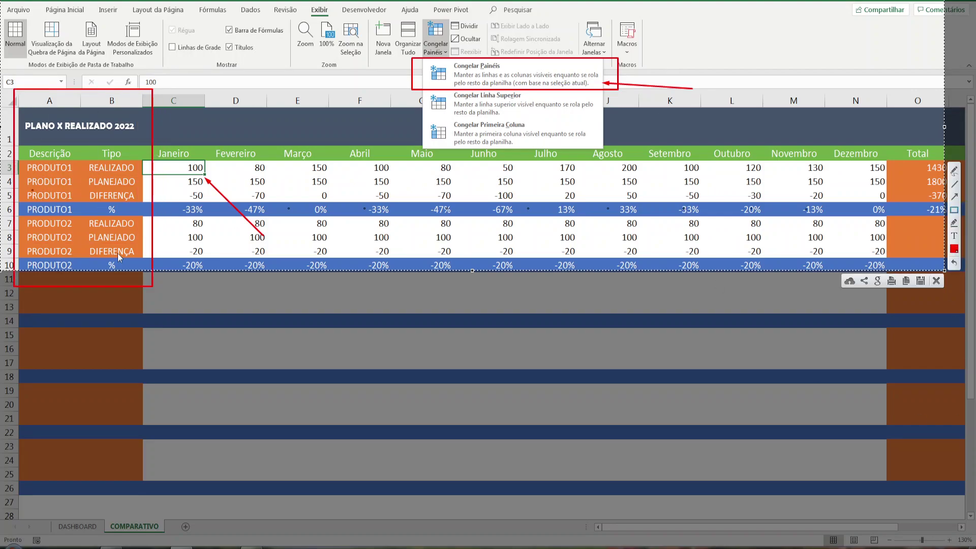
pyautogui.moveTo(4, 116); pyautogui.dragTo(359, 159)
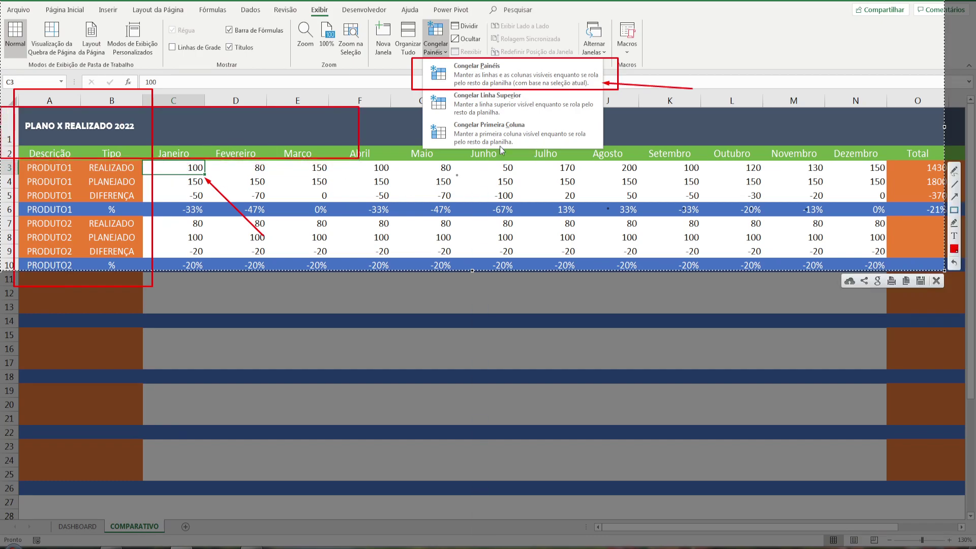
pyautogui.click(954, 197)
pyautogui.moveTo(252, 232); pyautogui.dragTo(204, 179)
pyautogui.press('Escape')
# Freeze the panes at C3 and check that rows 1–2 and columns A–B stay in view
pyautogui.click(433, 53)
pyautogui.click(435, 74)
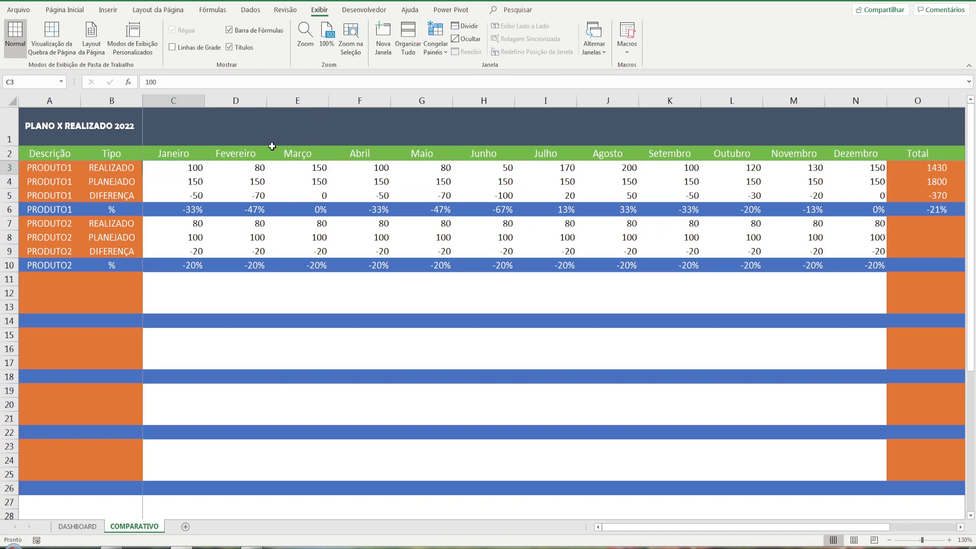
pyautogui.scroll(-4, 265, 153)
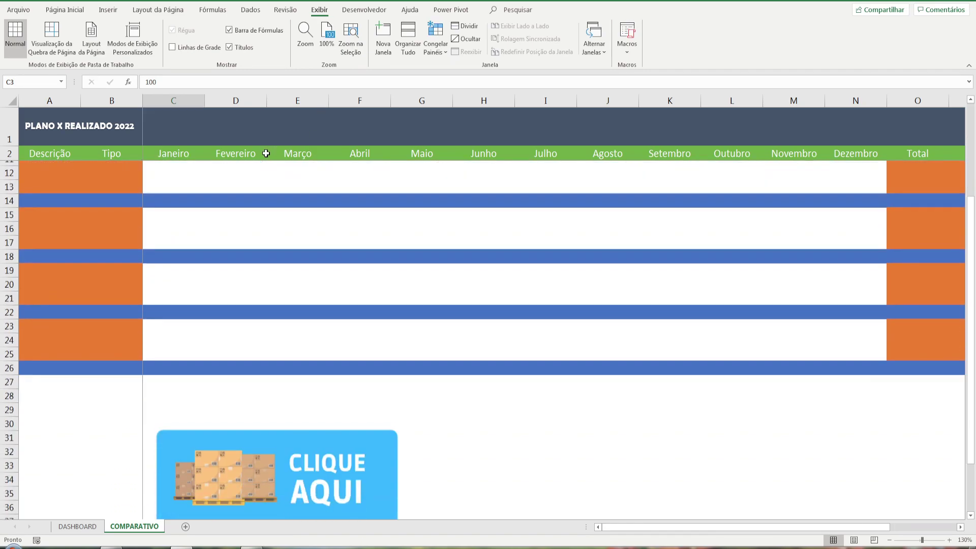
pyautogui.scroll(4, 156, 173)
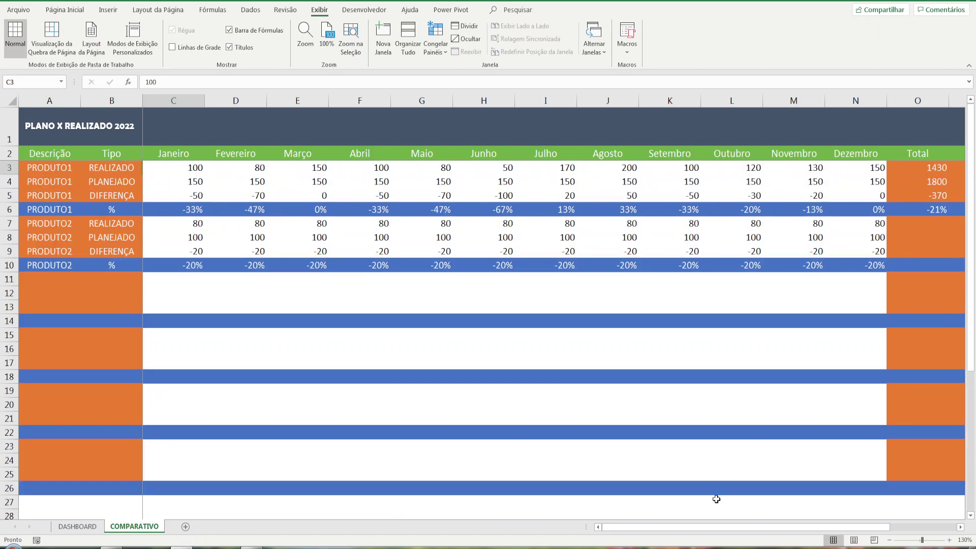
pyautogui.moveTo(676, 529); pyautogui.dragTo(729, 530)
# Zoom the sheet to 160% and bring the Total to Mínimo columns into view
pyautogui.click(961, 540)
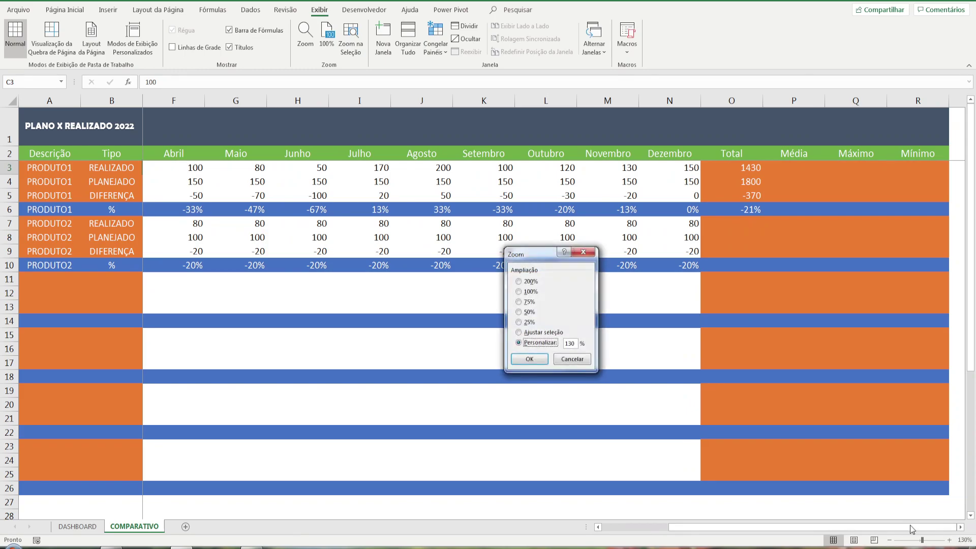
pyautogui.click(579, 368)
pyautogui.click(949, 541)
pyautogui.click(949, 540)
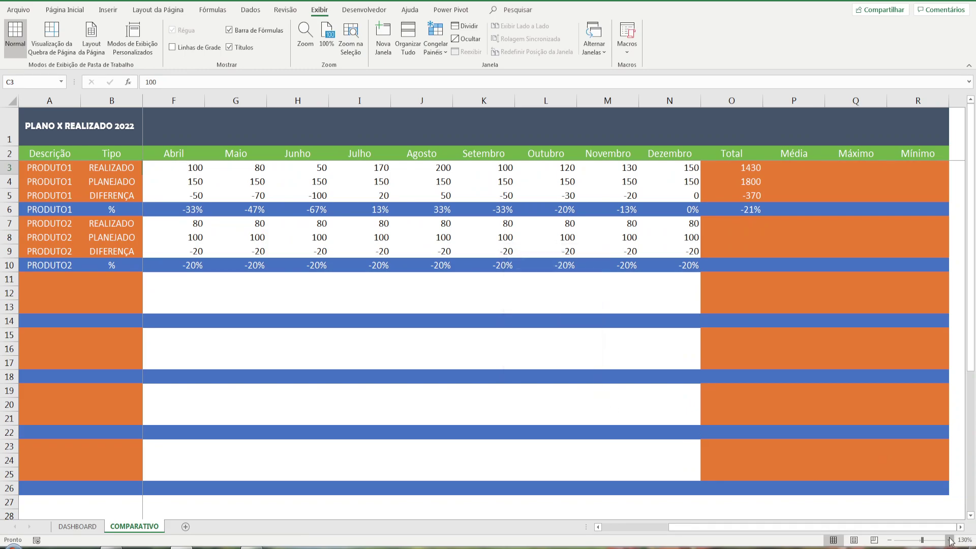
pyautogui.moveTo(866, 527); pyautogui.dragTo(935, 526)
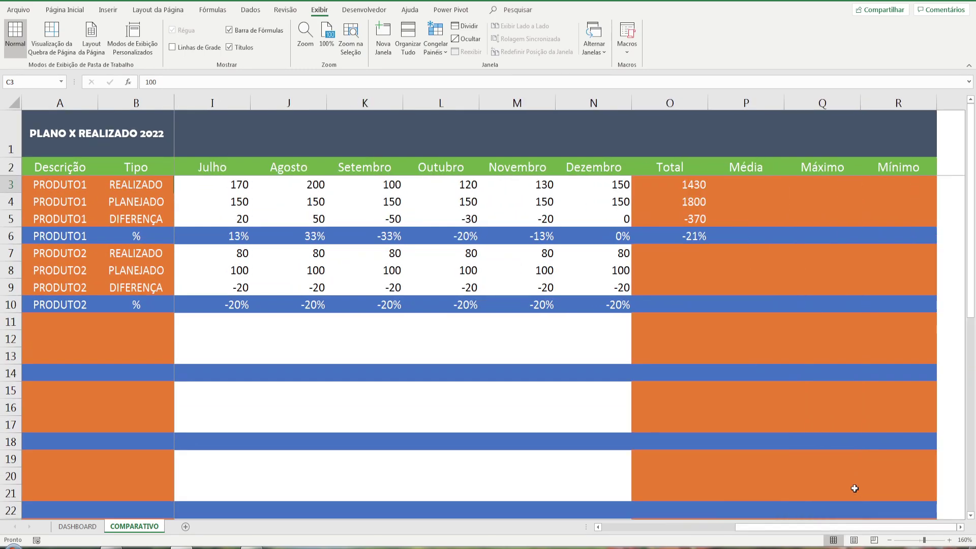
# Calculate the average of Product 1's REALIZADO months in P3 with the formula =MÉDIA(C3:N3)
pyautogui.click(715, 284)
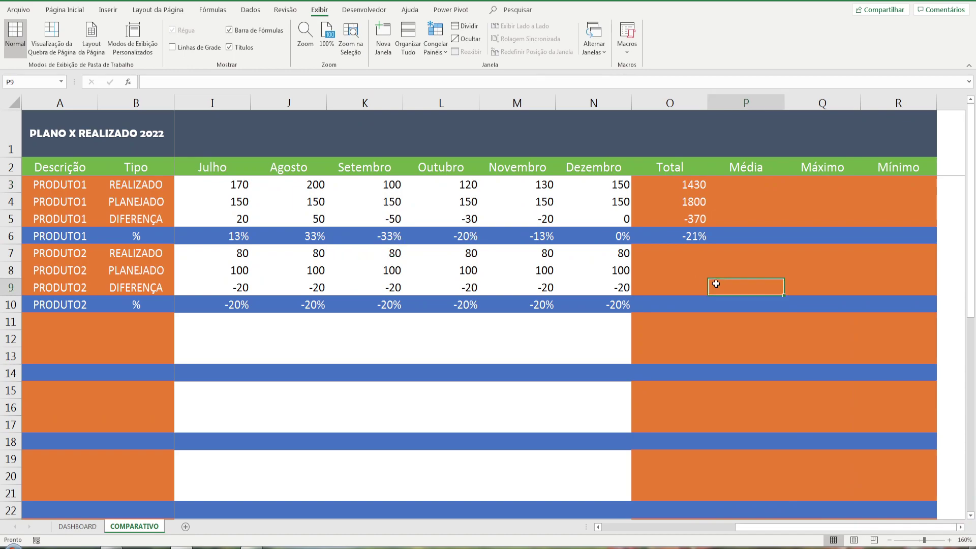
pyautogui.click(755, 188)
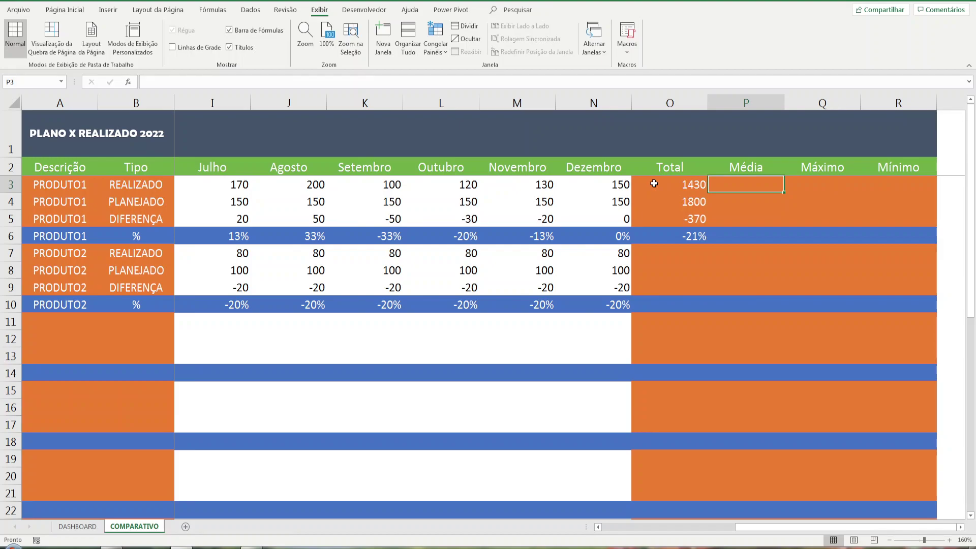
pyautogui.write('=')
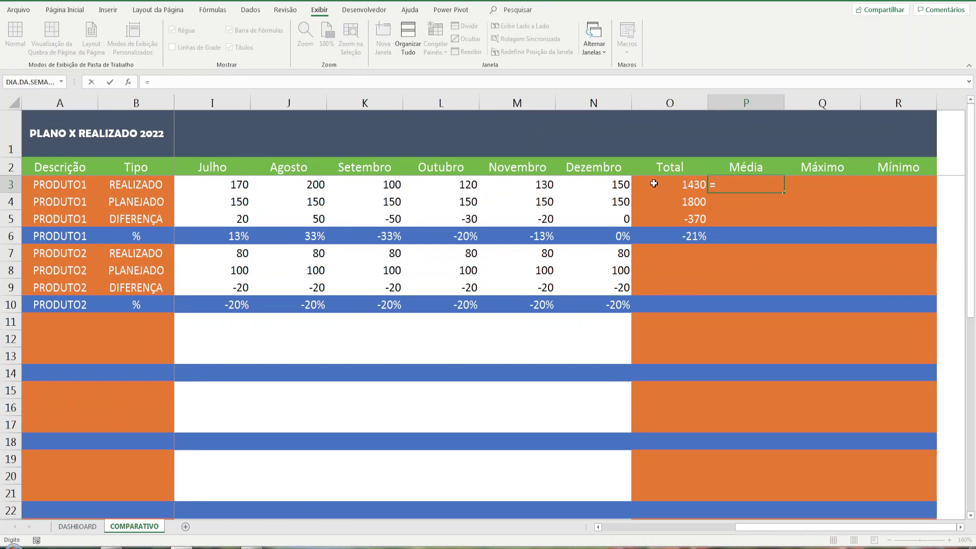
pyautogui.write('MÉD')
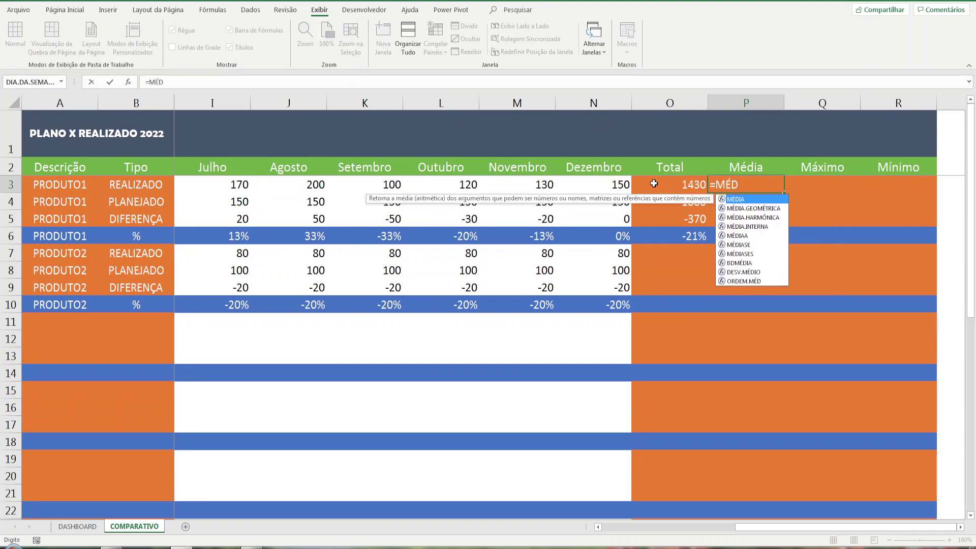
pyautogui.write('IA(*')
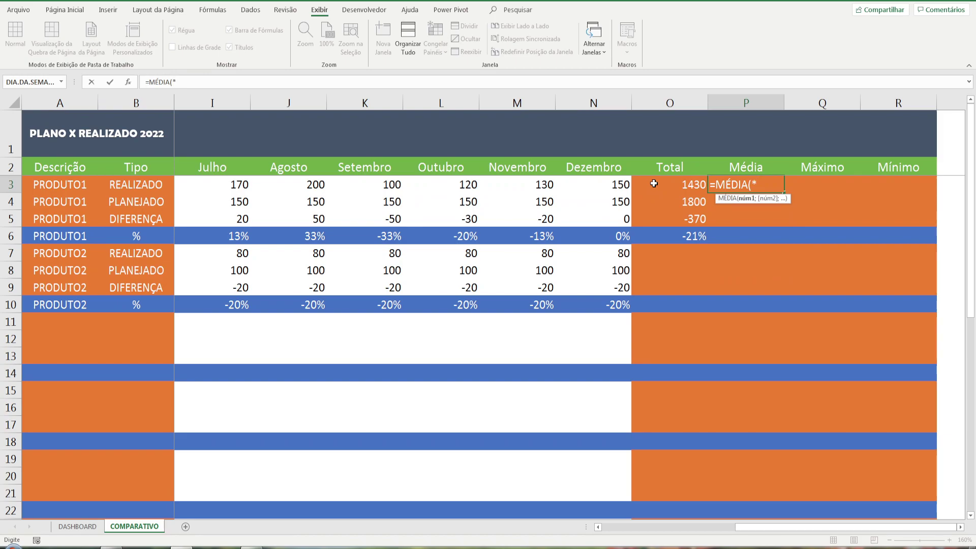
pyautogui.click(620, 186)
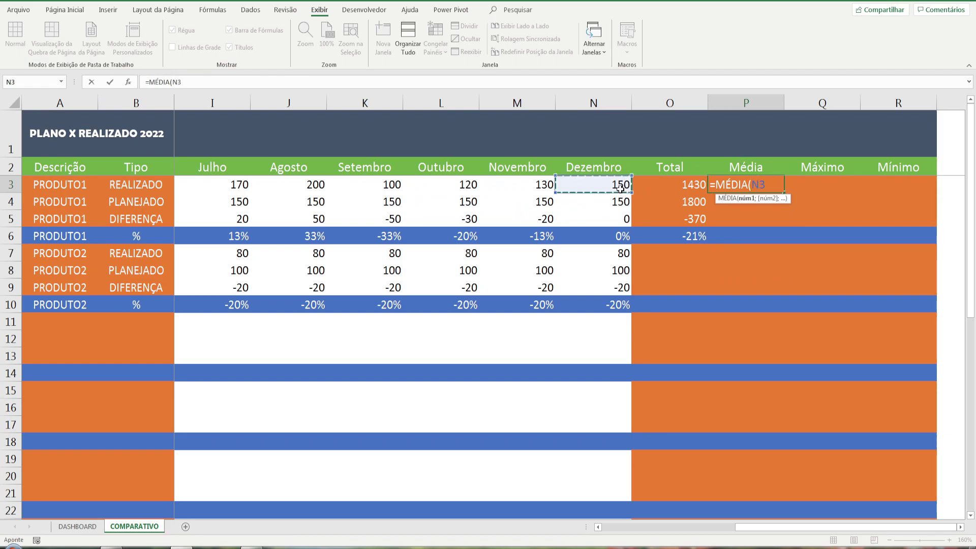
pyautogui.moveTo(620, 186); pyautogui.dragTo(196, 187)
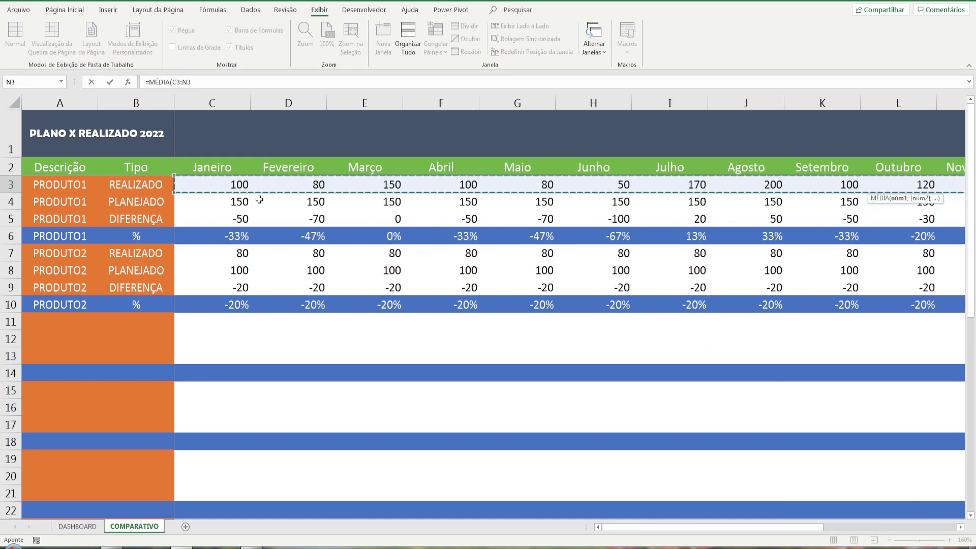
pyautogui.write(')')
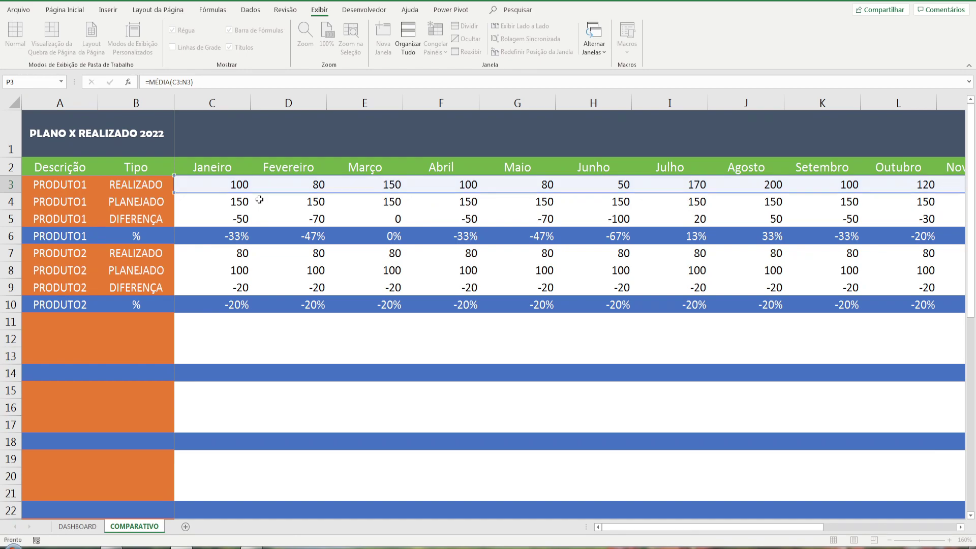
pyautogui.press('Return')
# Select P3, box its average in a screen capture of the header and first product row, and close the capture
pyautogui.moveTo(786, 527); pyautogui.dragTo(823, 529)
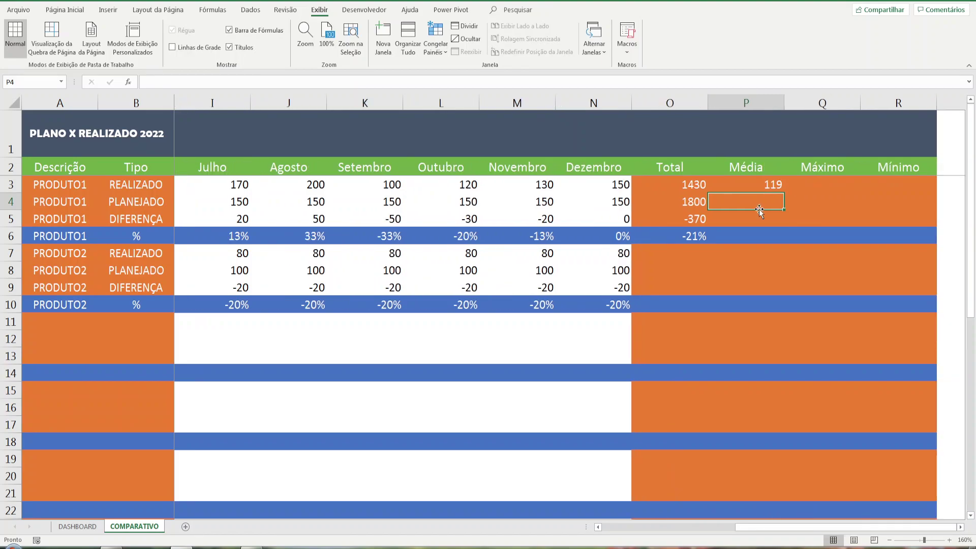
pyautogui.click(760, 185)
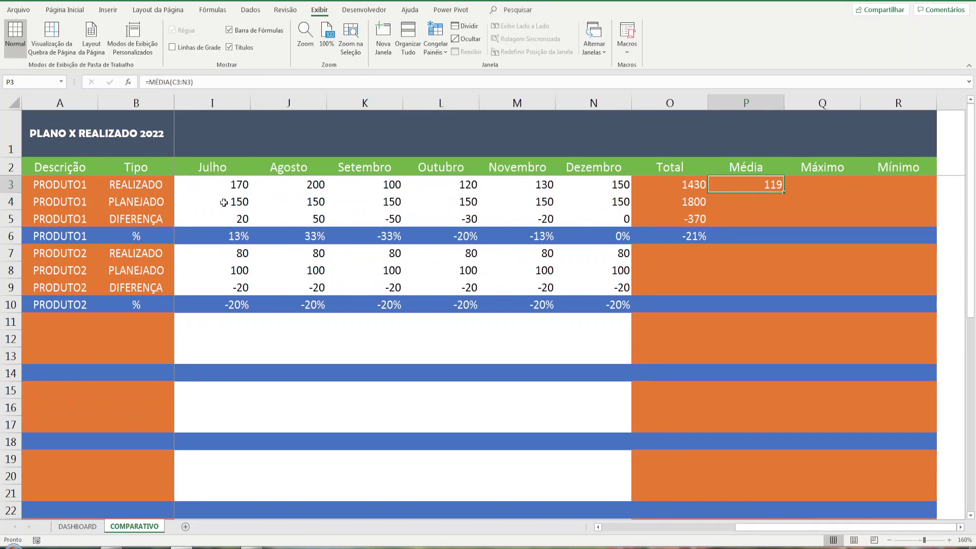
pyautogui.press('Print')
pyautogui.moveTo(29, 138); pyautogui.dragTo(869, 199)
pyautogui.click(878, 138)
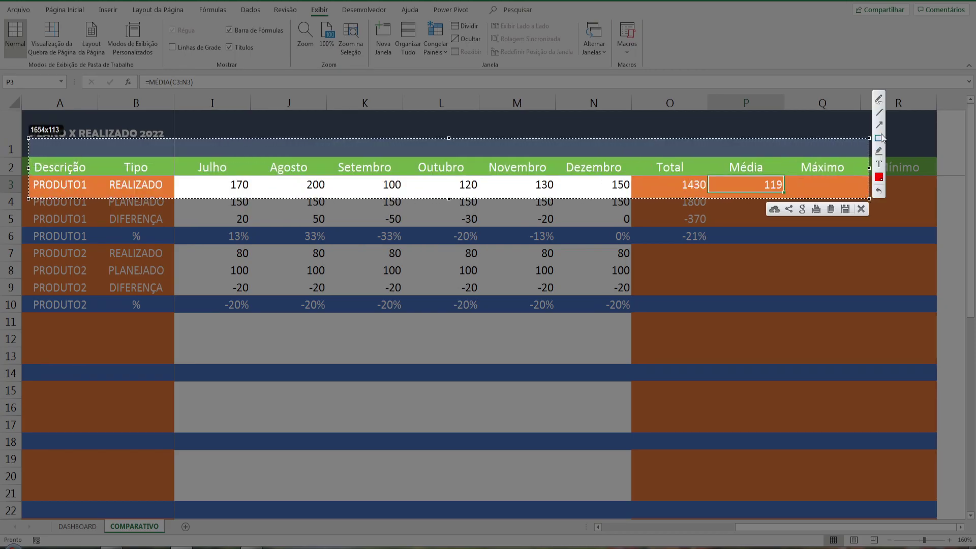
pyautogui.moveTo(700, 171)
pyautogui.mouseDown()
pyautogui.moveTo(759, 201)
pyautogui.moveTo(796, 194)
pyautogui.mouseUp()
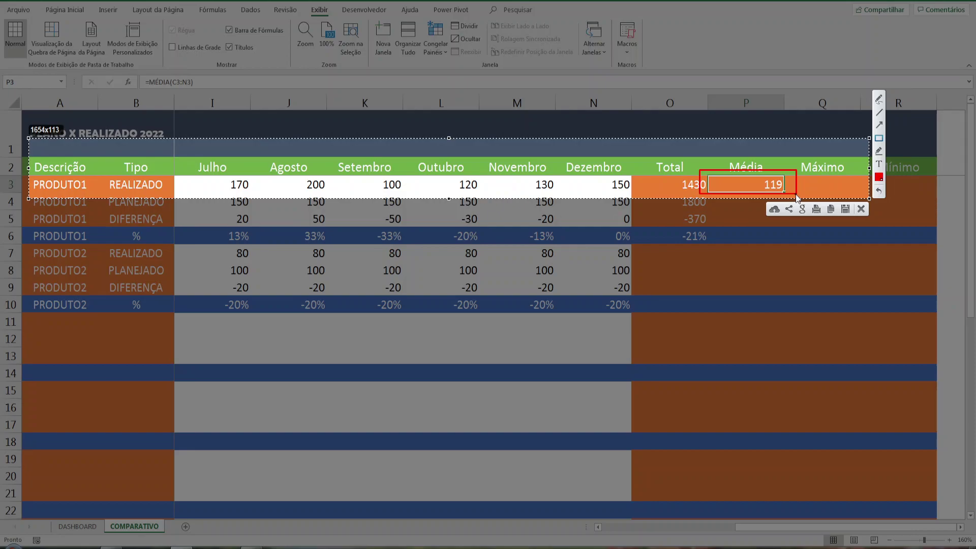
pyautogui.press('Escape')
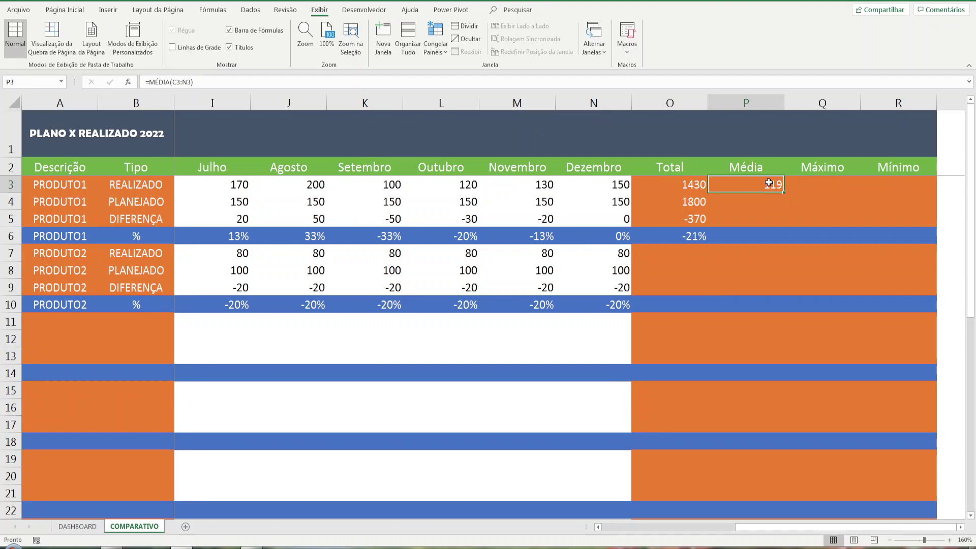
# Copy the average formula from P3 to P4 and check that it covers the PLANEJADO months in C4:N4
pyautogui.hotkey('ctrl', 'c')
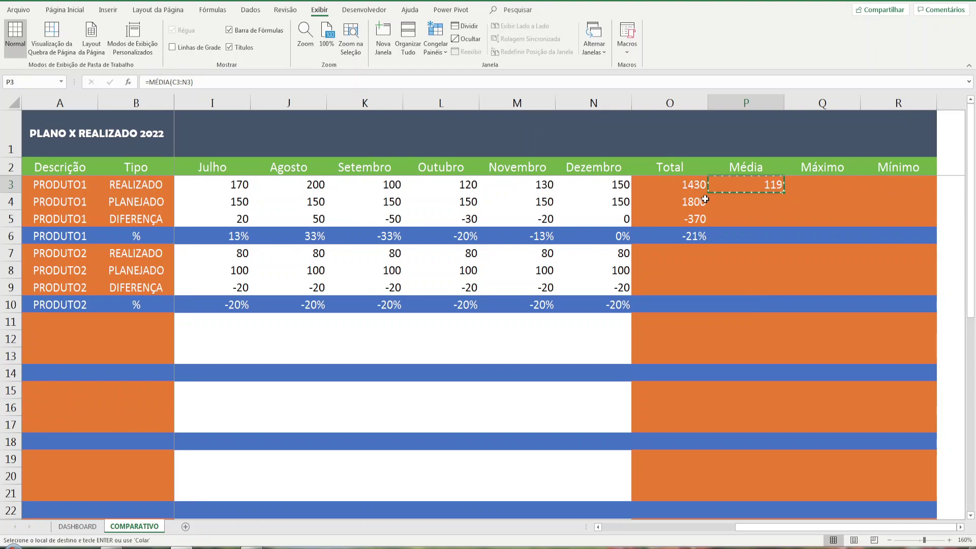
pyautogui.click(722, 203)
pyautogui.hotkey('ctrl', 'v')
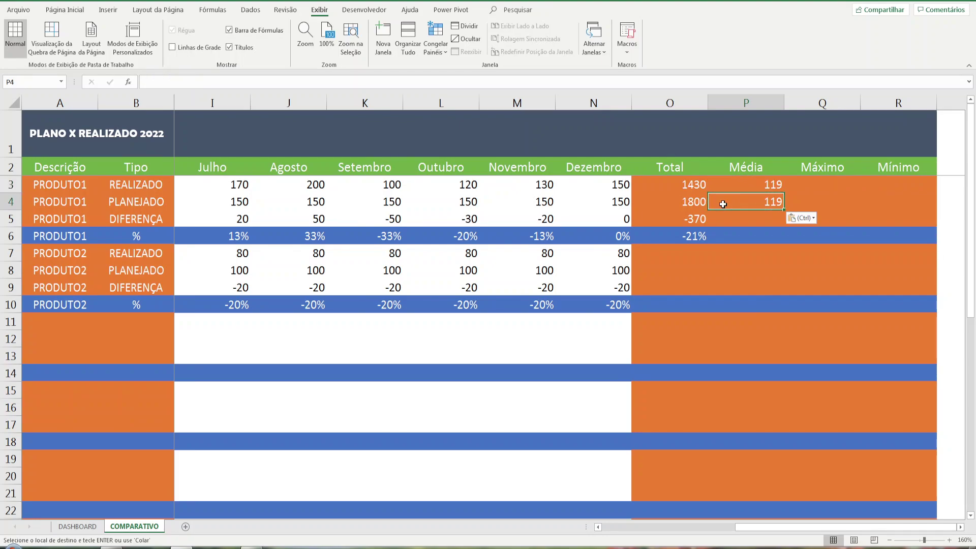
pyautogui.doubleClick(728, 204)
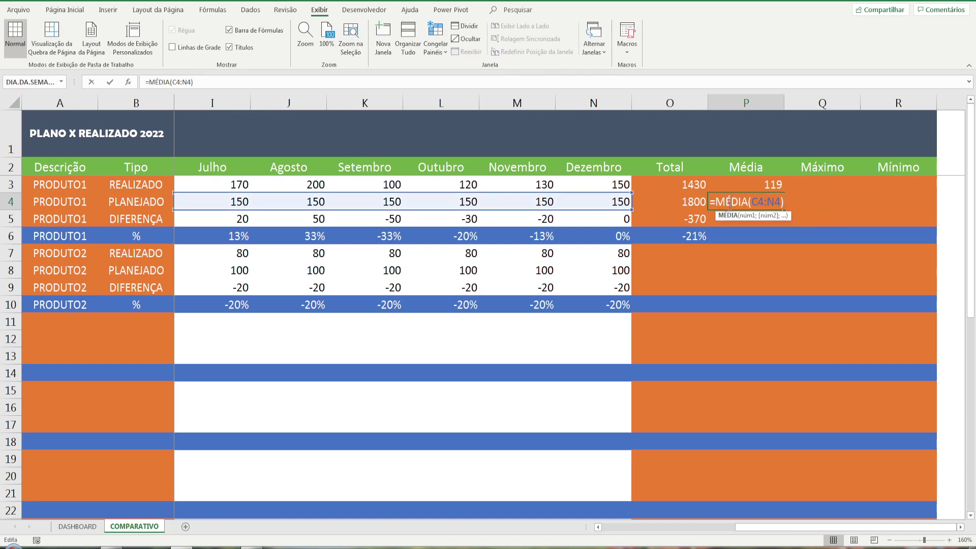
pyautogui.press('Return')
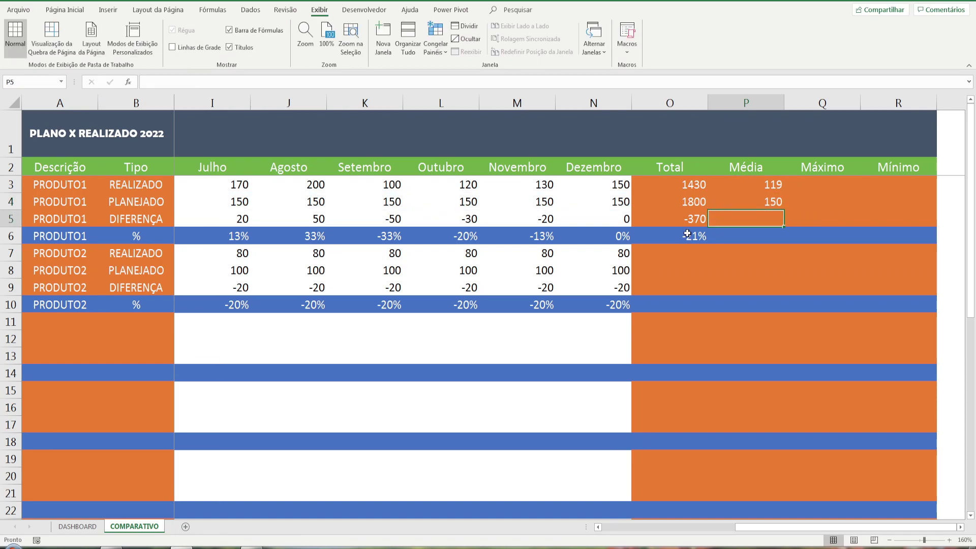
pyautogui.click(557, 198)
pyautogui.moveTo(557, 198); pyautogui.dragTo(199, 211)
pyautogui.moveTo(681, 527); pyautogui.dragTo(940, 539)
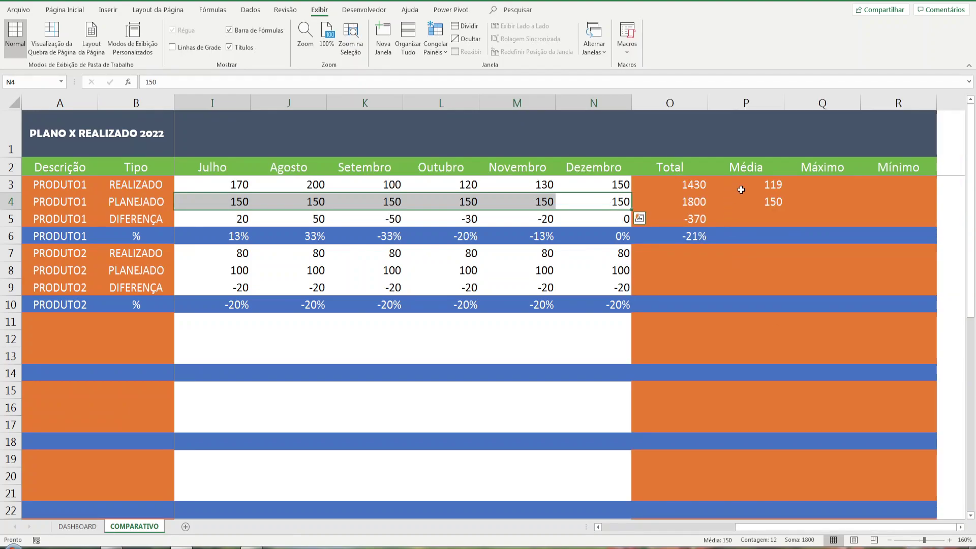
pyautogui.click(742, 188)
pyautogui.click(771, 208)
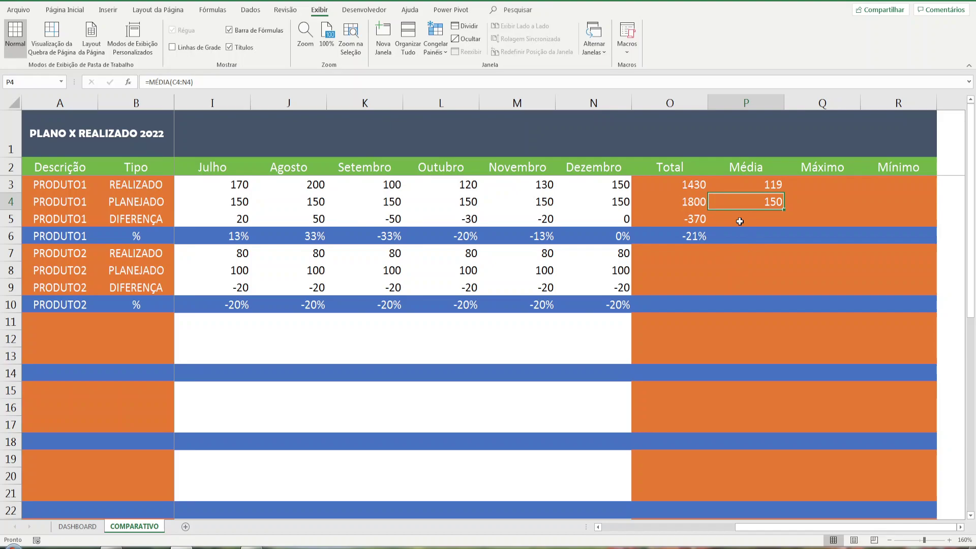
# Start a formula in P5 and, in a screen capture, box Product 1's DIFERENÇA row through the Média column
pyautogui.click(740, 221)
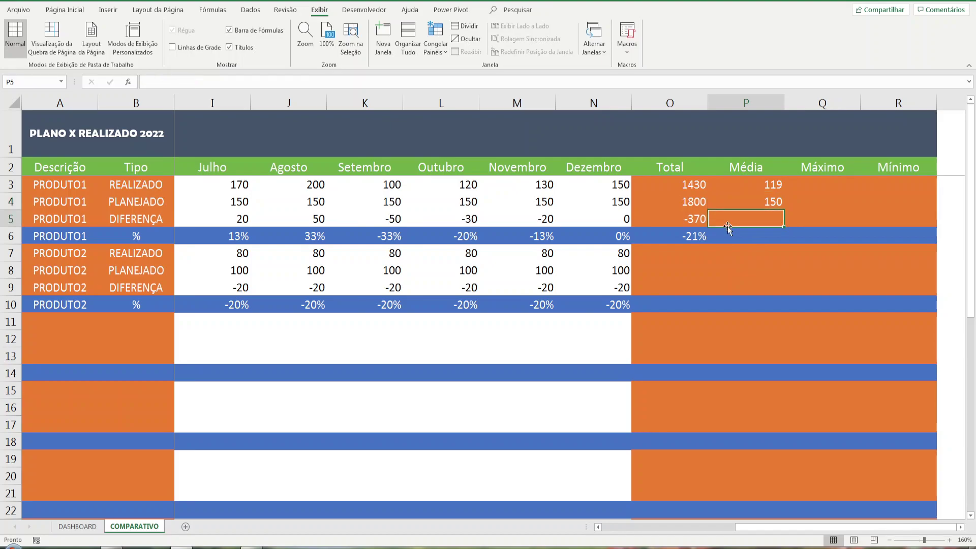
pyautogui.write('=')
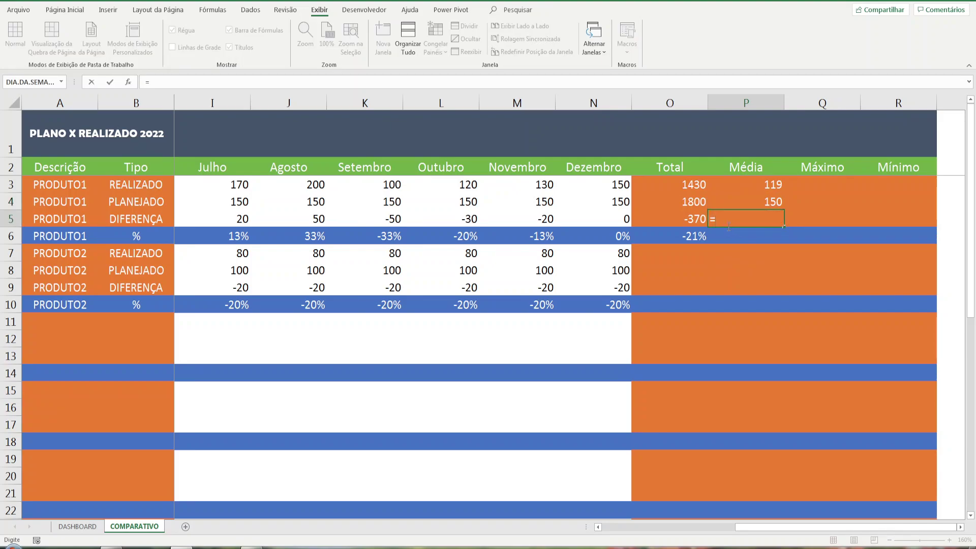
pyautogui.press('Print')
pyautogui.moveTo(77, 127); pyautogui.dragTo(952, 297)
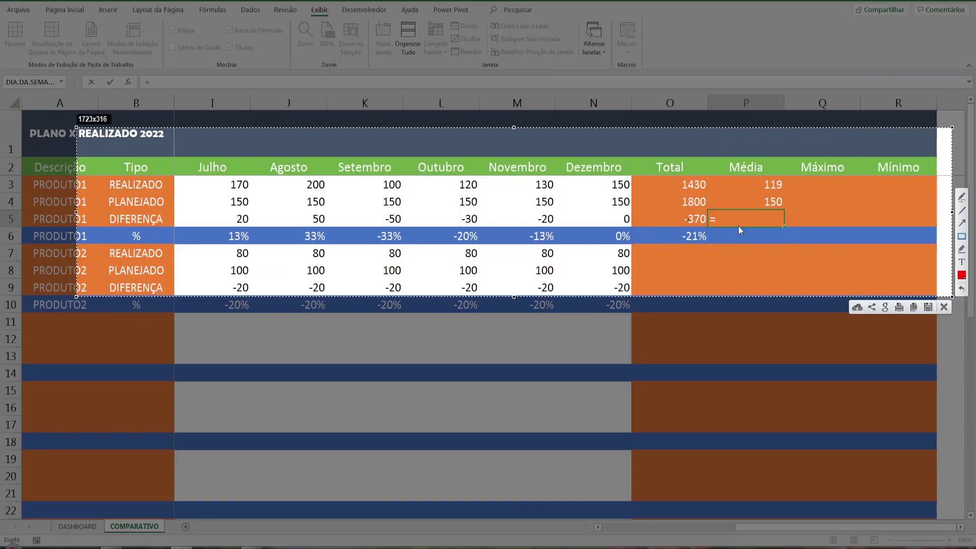
pyautogui.moveTo(97, 209); pyautogui.dragTo(800, 229)
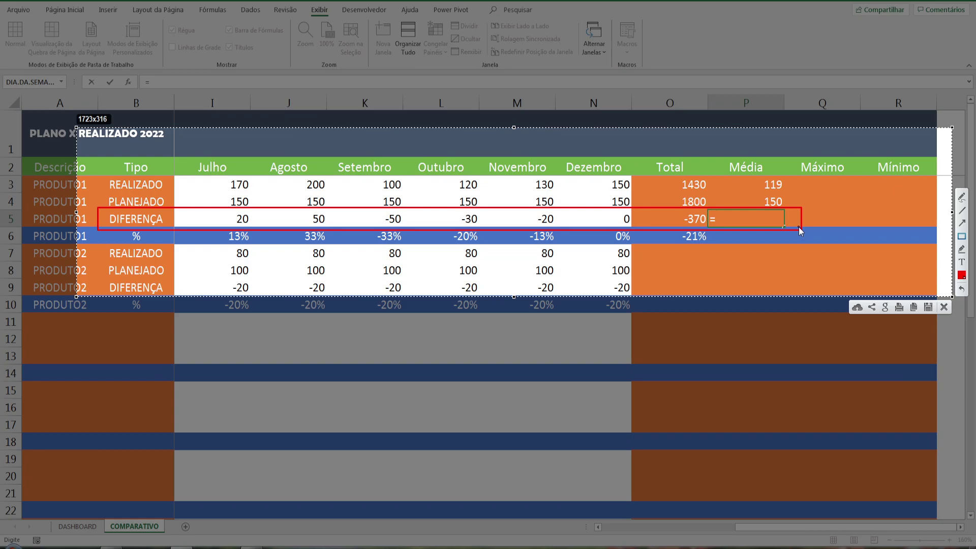
pyautogui.hotkey('ctrl', 'c')
# Complete the average difference formula in P5 as =P3-P4 and select the cell to check it
pyautogui.write('=')
pyautogui.press('Up')
pyautogui.press('Up')
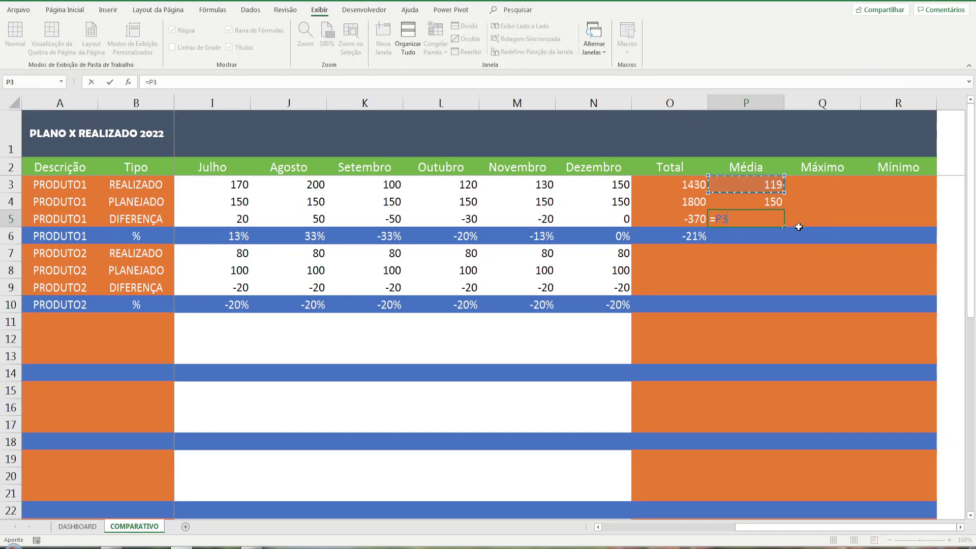
pyautogui.write('-')
pyautogui.click(766, 200)
pyautogui.press('Return')
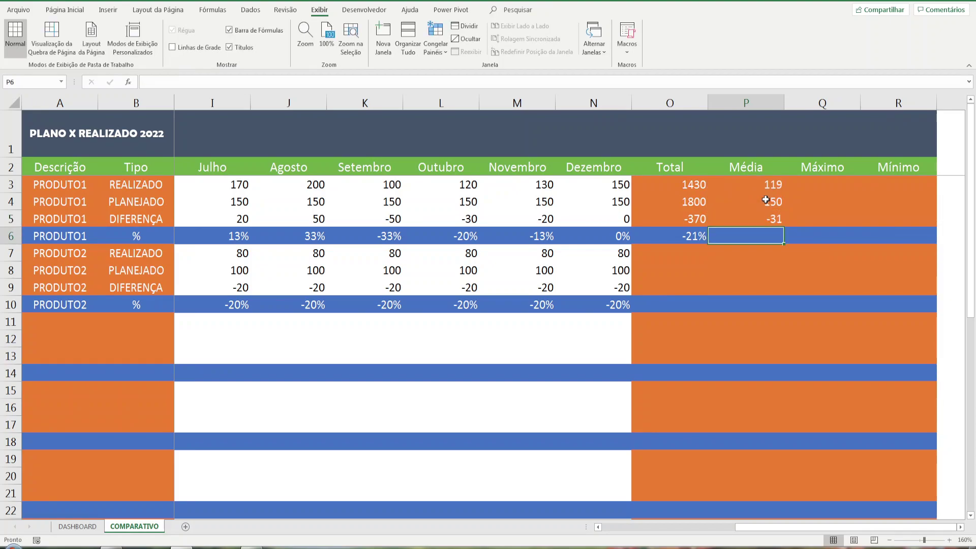
pyautogui.click(779, 224)
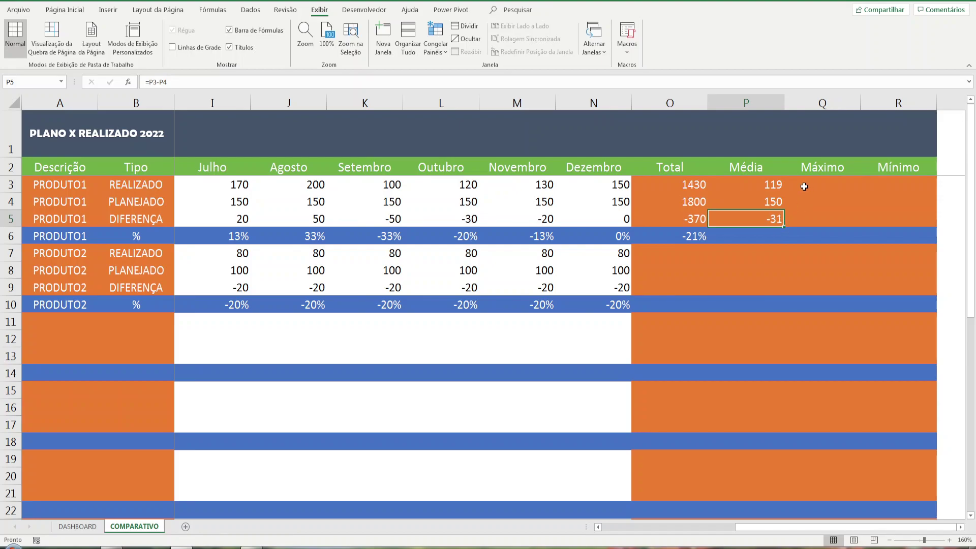
# Write the formula =MÁXIMO(C3:N3) in Q3 to find the maximum of Product 1's REALIZADO months
pyautogui.click(828, 185)
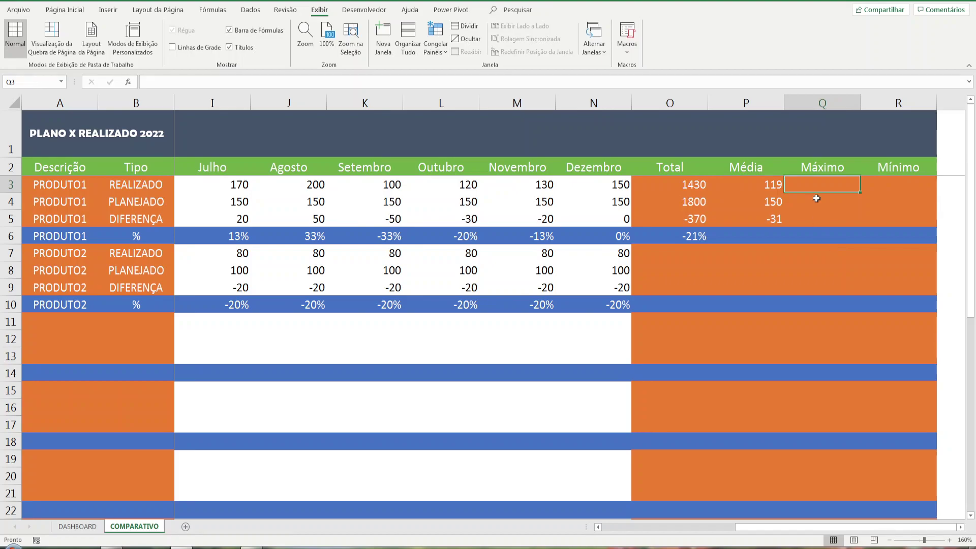
pyautogui.write('=')
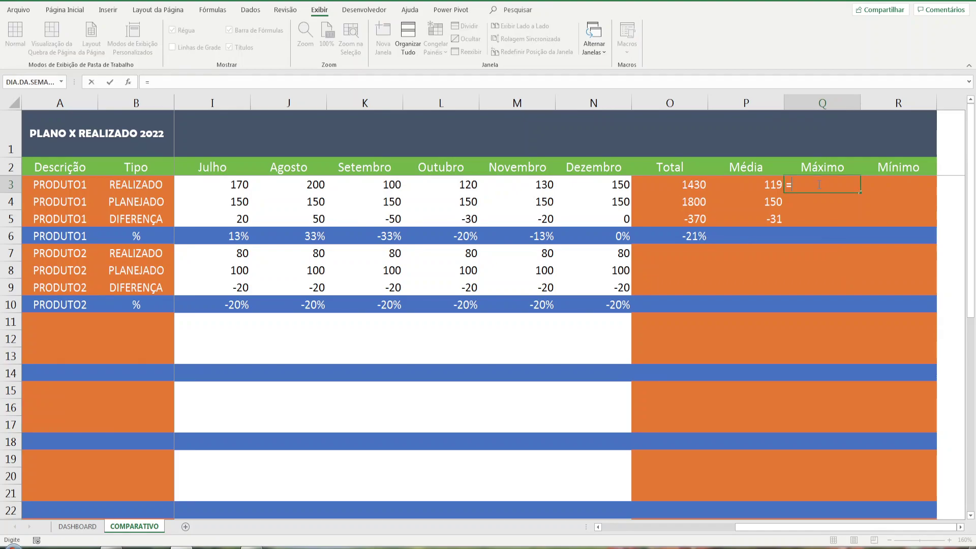
pyautogui.write('MÁQX')
pyautogui.press('BackSpace')
pyautogui.press('BackSpace')
pyautogui.write('XIMP')
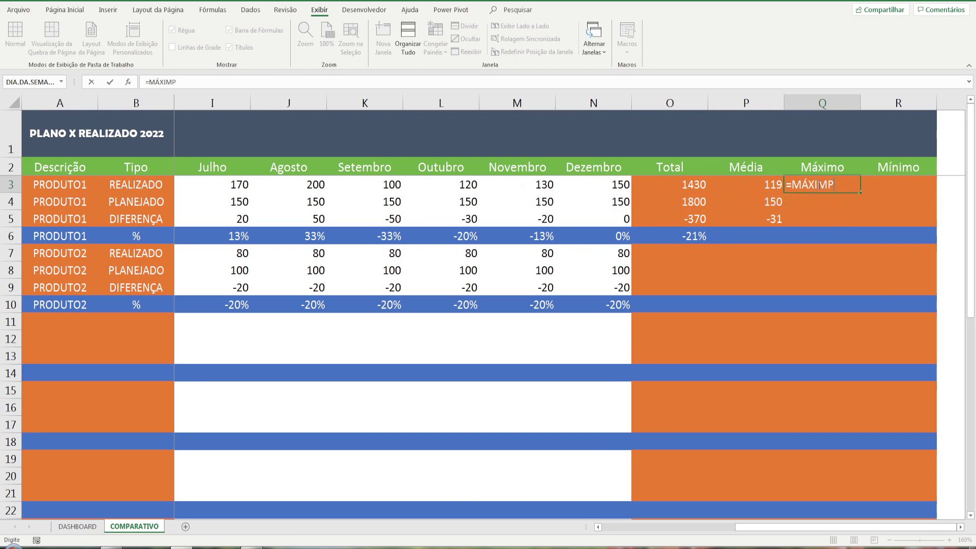
pyautogui.press('BackSpace')
pyautogui.write('OI')
pyautogui.press('BackSpace')
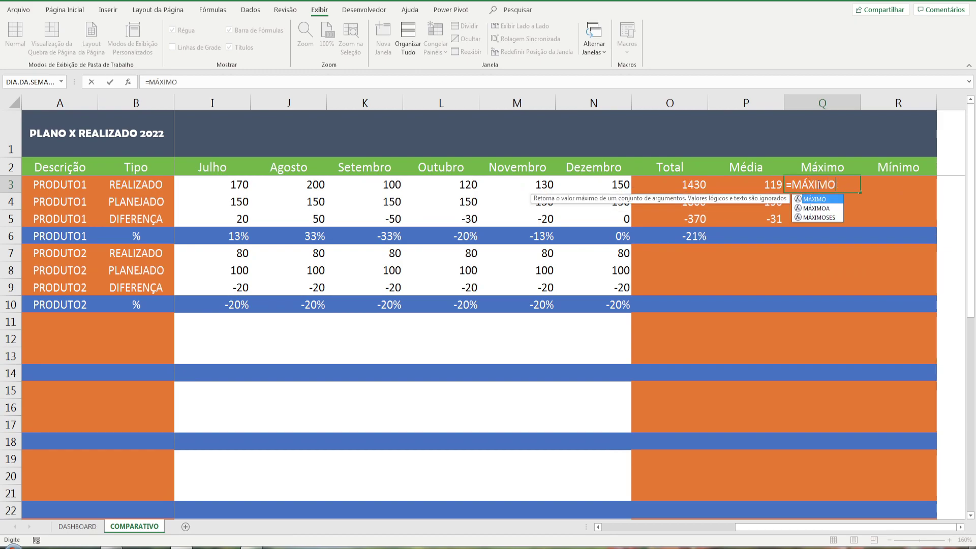
pyautogui.write('(')
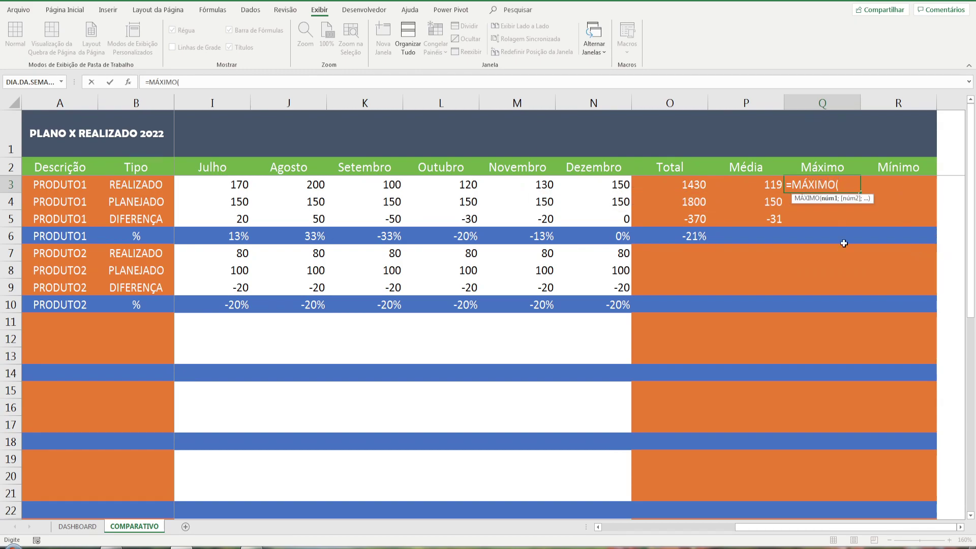
pyautogui.click(599, 182)
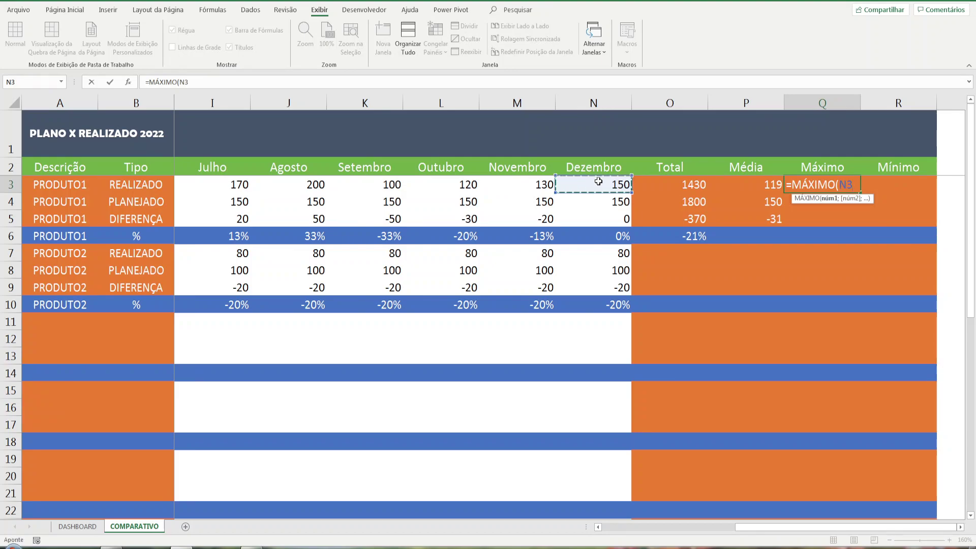
pyautogui.moveTo(598, 182); pyautogui.dragTo(205, 183)
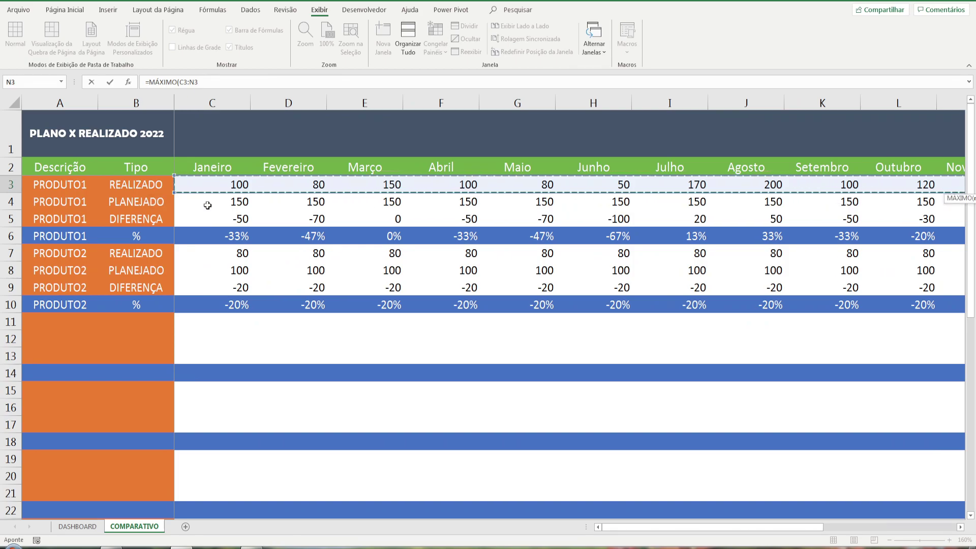
pyautogui.write(')')
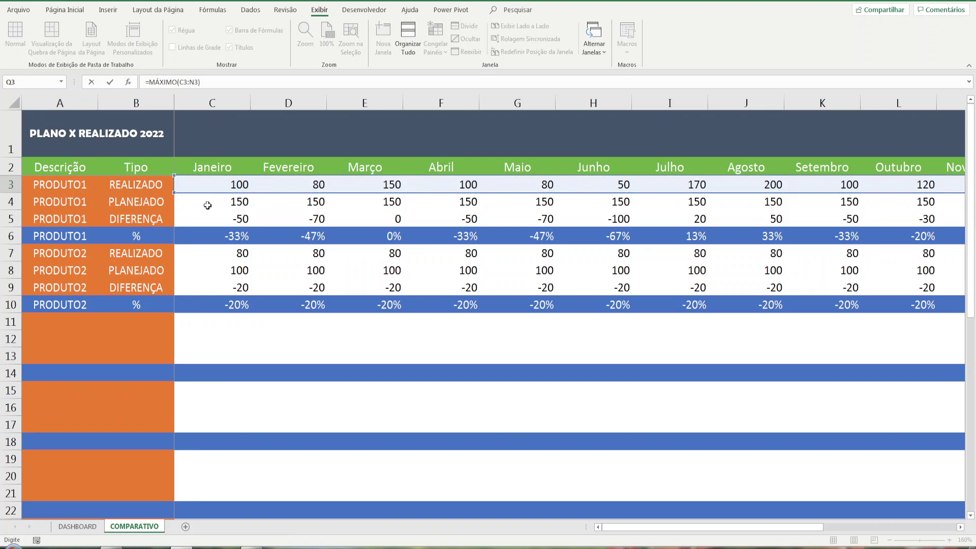
# Frame Q3's maximum formula in a screen capture, close the capture, and confirm the formula with Q3 selected
pyautogui.press('Print')
pyautogui.moveTo(124, 58); pyautogui.dragTo(288, 102)
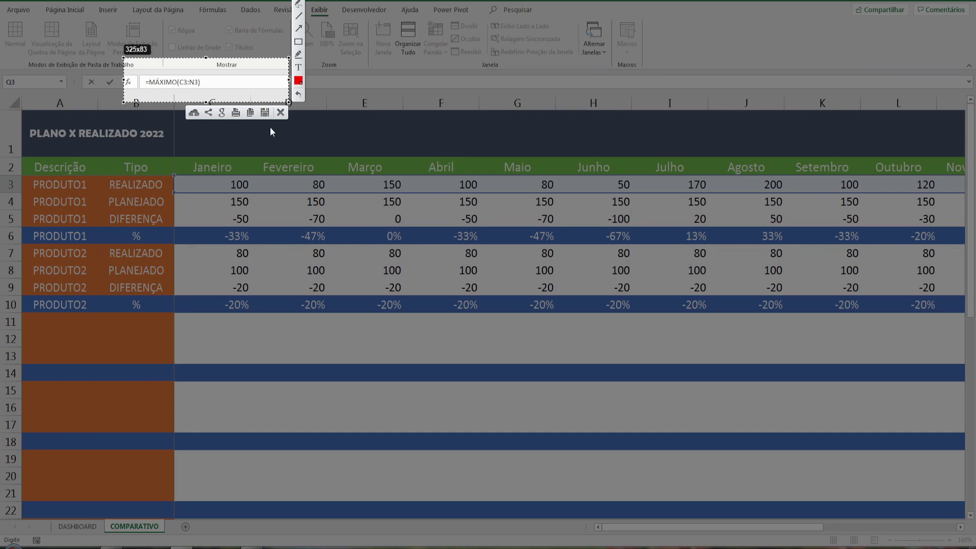
pyautogui.press('Escape')
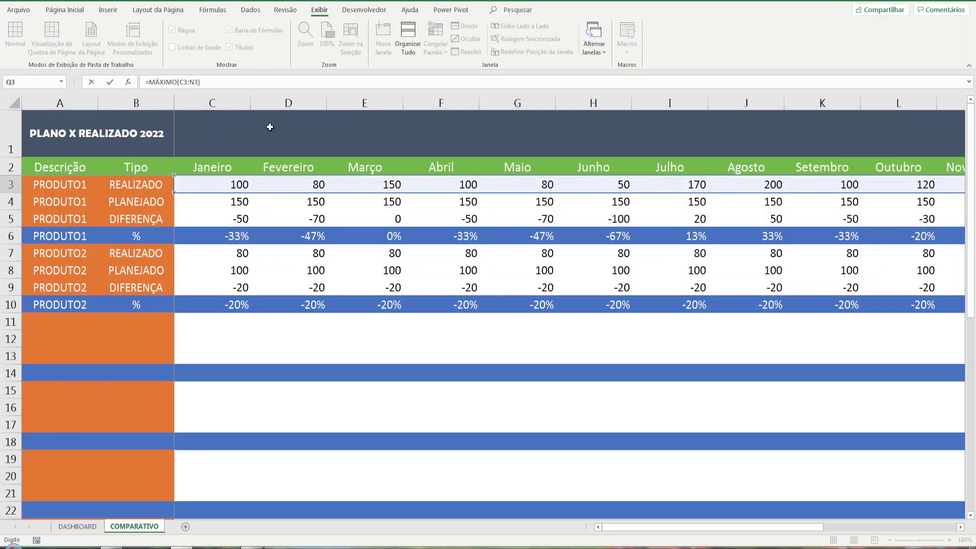
pyautogui.press('Tab')
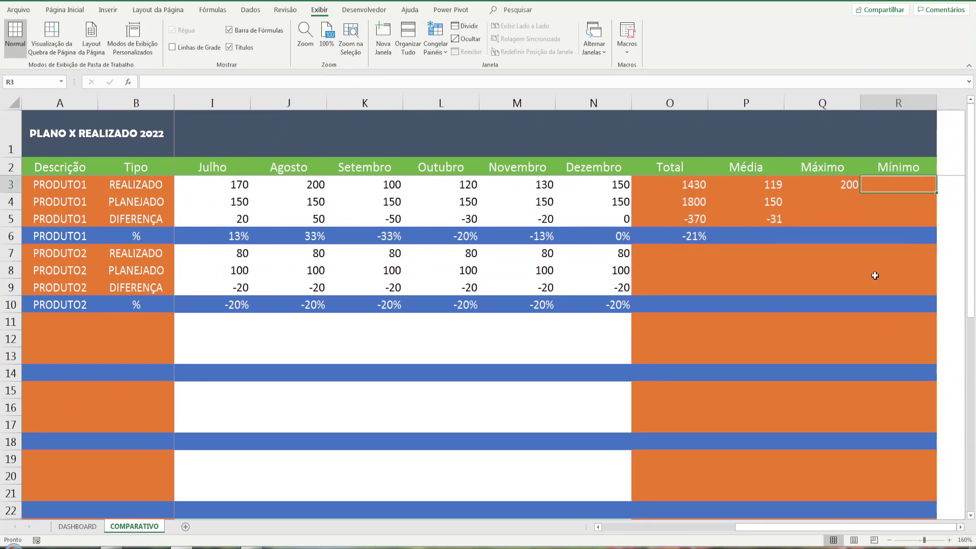
pyautogui.click(842, 183)
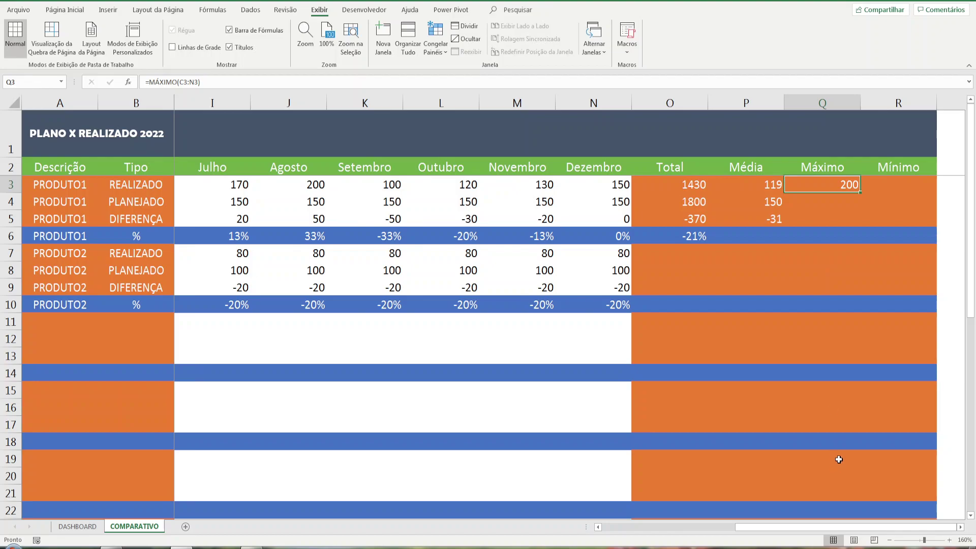
# Capture the monthly table and box Product 1's REALIZADO value for Agosto to illustrate the yearly maximum
pyautogui.click(887, 540)
pyautogui.press('Print')
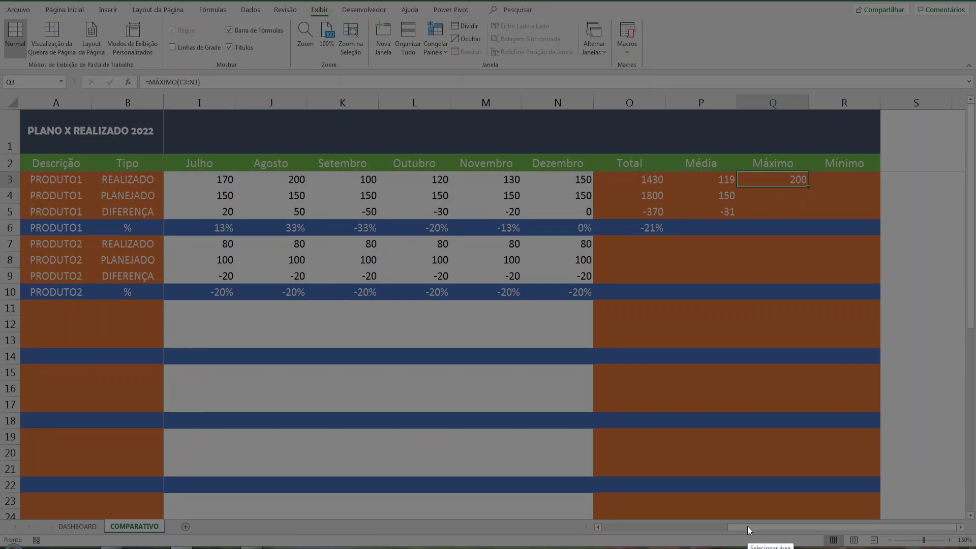
pyautogui.press('Escape')
pyautogui.moveTo(742, 527); pyautogui.dragTo(646, 529)
pyautogui.keyDown('ctrl'); pyautogui.scroll(-3, 377, 289); pyautogui.keyUp('ctrl')
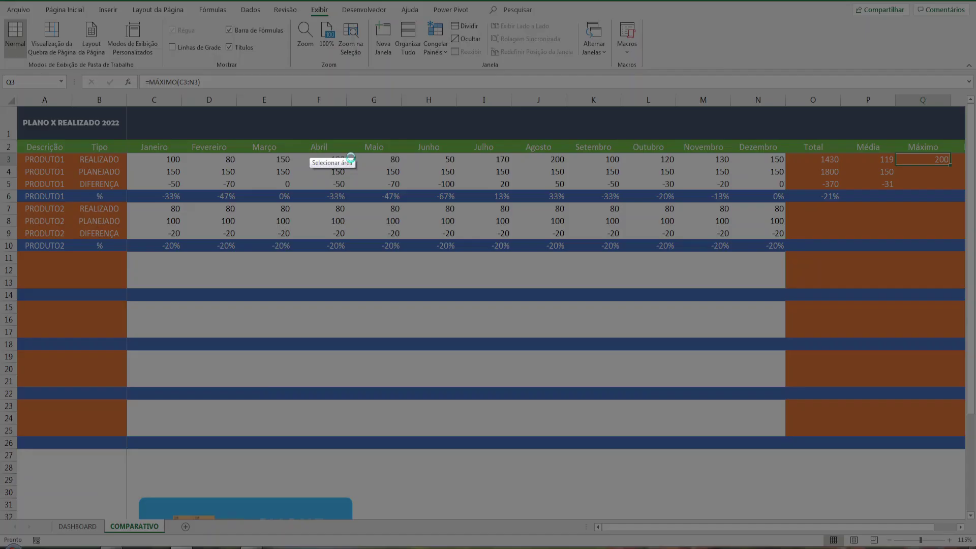
pyautogui.press('super+shift+s')
pyautogui.moveTo(130, 130); pyautogui.dragTo(822, 241)
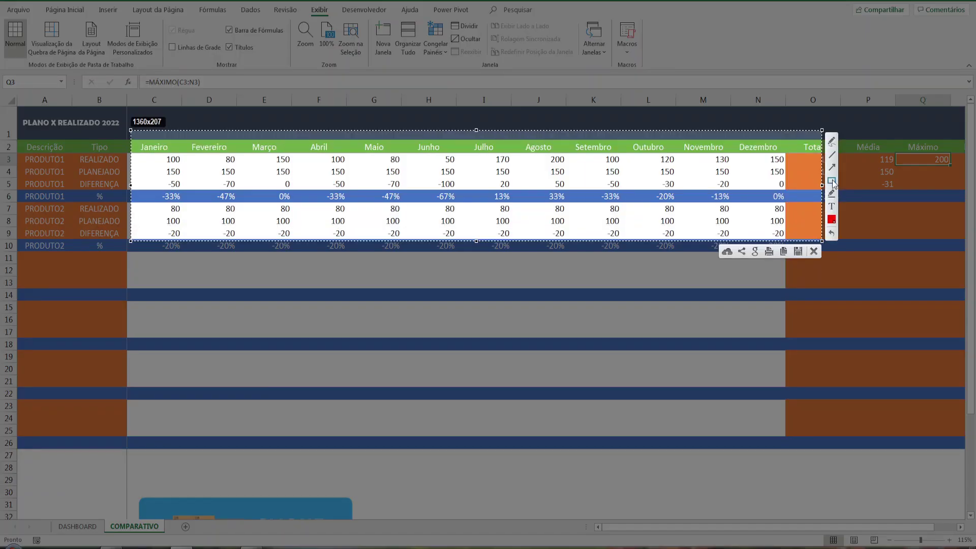
pyautogui.moveTo(513, 141); pyautogui.dragTo(568, 165)
pyautogui.press('Escape')
# Copy the maximum formula from Q3 to Q4 for Product 1's PLANEJADO row
pyautogui.moveTo(846, 527); pyautogui.dragTo(864, 527)
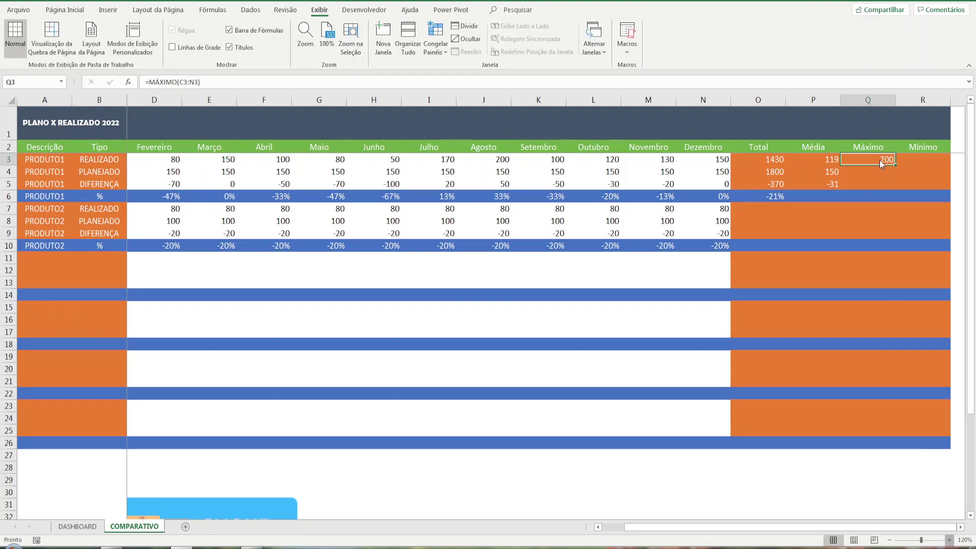
pyautogui.keyDown('ctrl'); pyautogui.scroll(2, 924, 512); pyautogui.keyUp('ctrl')
pyautogui.click(840, 262)
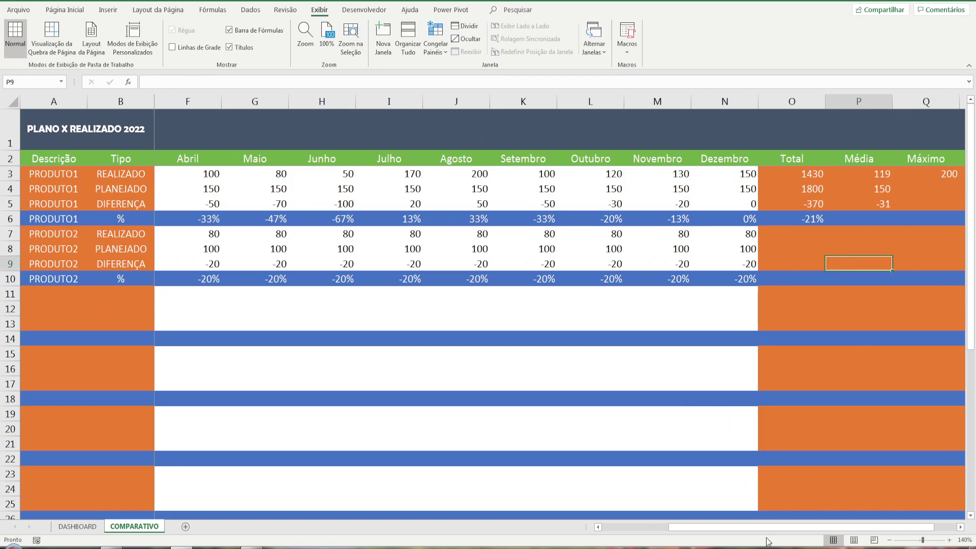
pyautogui.click(949, 541)
pyautogui.click(952, 541)
pyautogui.click(952, 541)
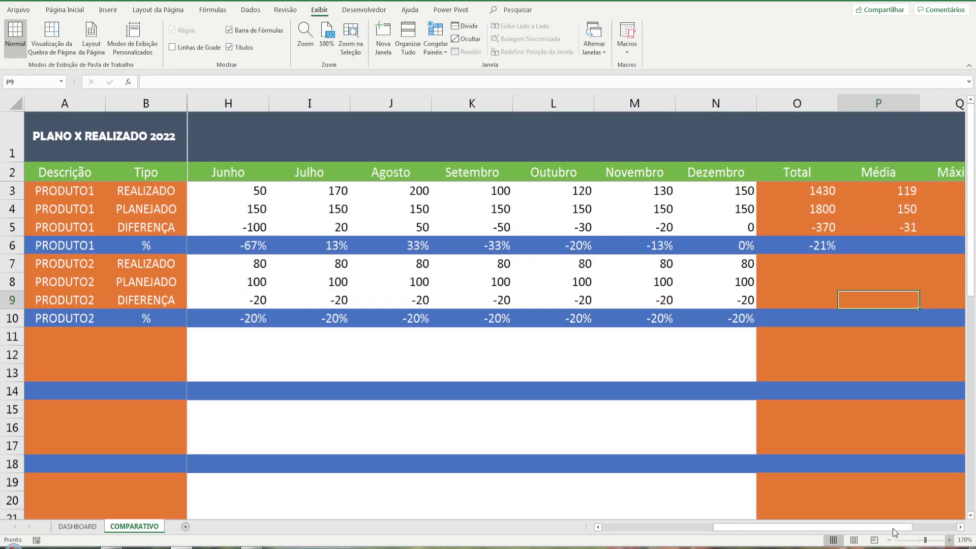
pyautogui.keyDown('ctrl'); pyautogui.scroll(1, 928, 532); pyautogui.keyUp('ctrl')
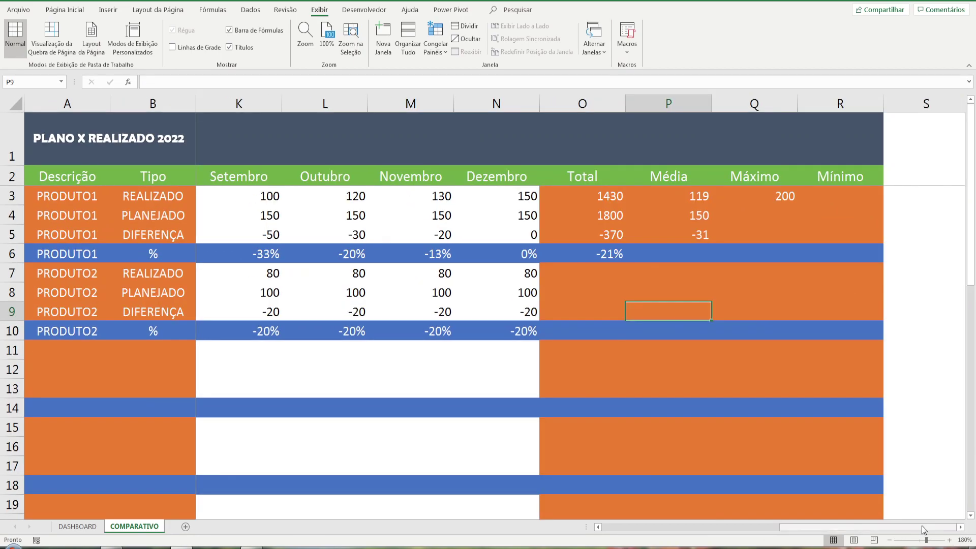
pyautogui.click(783, 198)
pyautogui.hotkey('ctrl', 'c')
pyautogui.click(785, 215)
pyautogui.hotkey('ctrl', 'v')
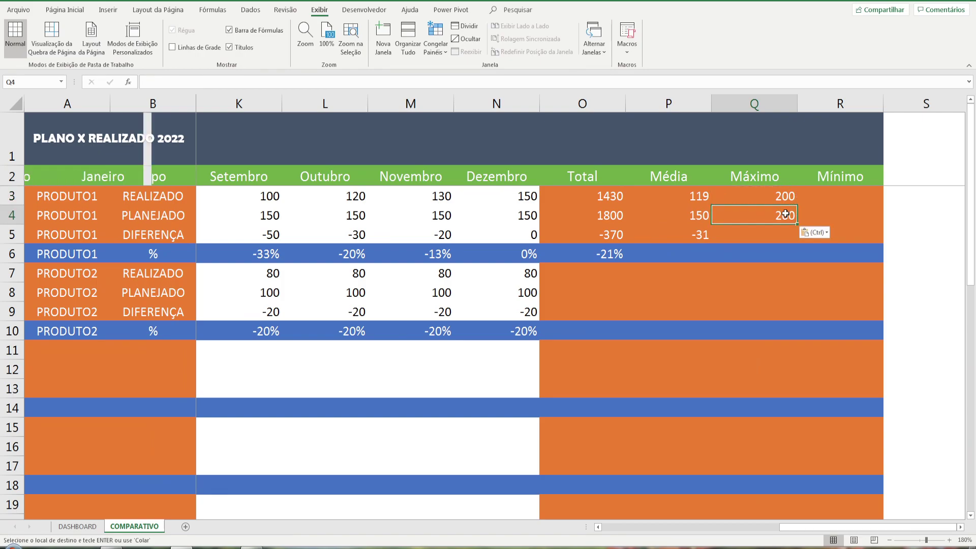
pyautogui.press('Escape')
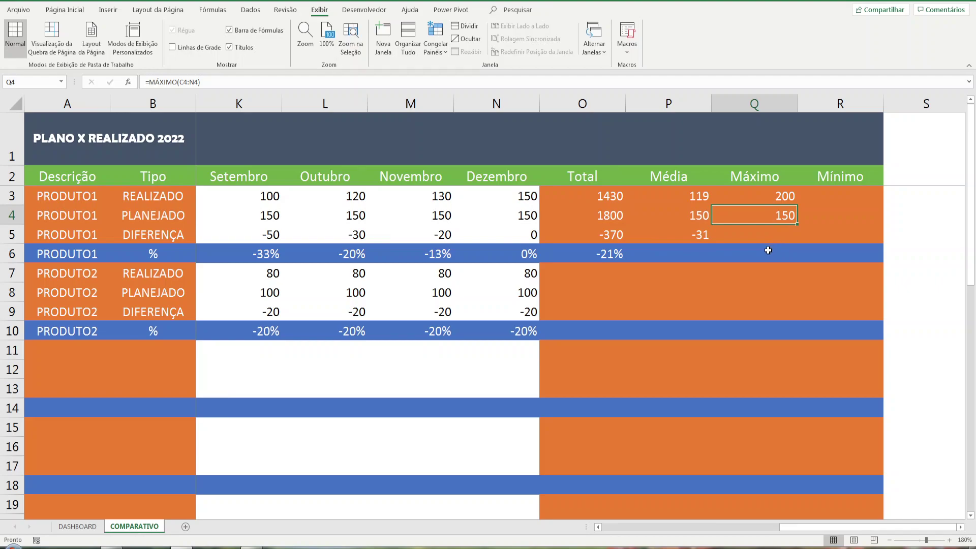
# Test the maximum formula by setting Product 1's PLANEJADO value for Novembro to 200 in M4, and undo the change
pyautogui.click(446, 223)
pyautogui.write('200')
pyautogui.press('Return')
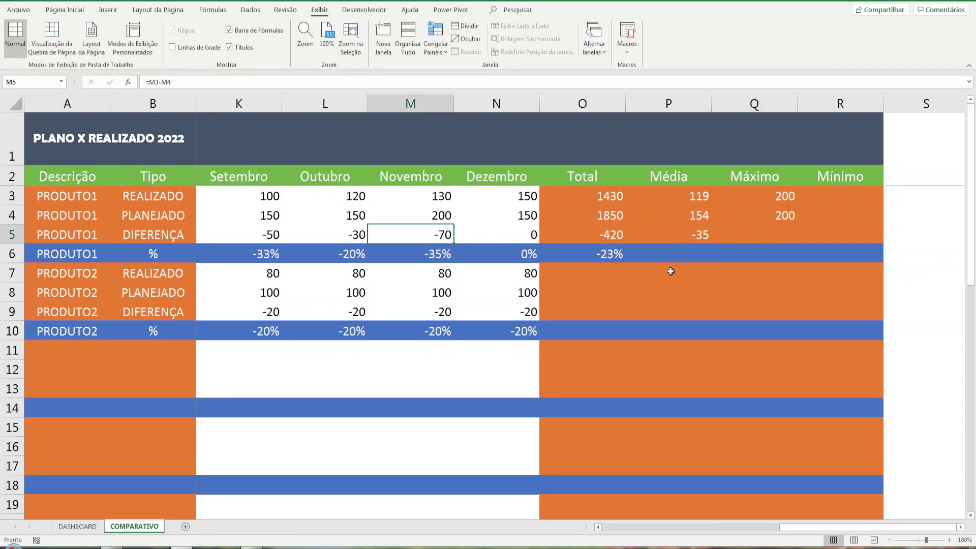
pyautogui.hotkey('ctrl', 'z')
pyautogui.press('Return')
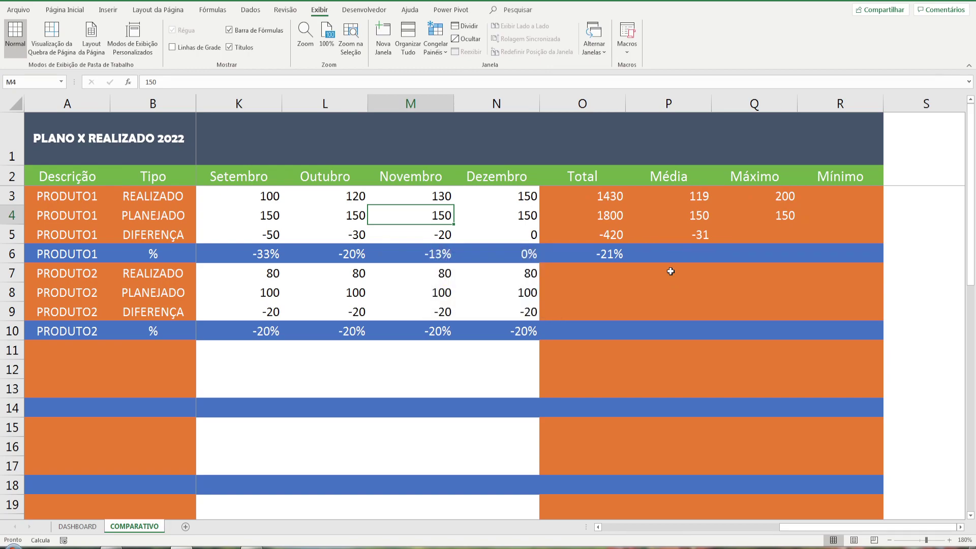
# Enter the formula =Q3-Q4 in Q5 to calculate Product 1's difference between the actual and planned maximums
pyautogui.press('Right')
pyautogui.press('Right')
pyautogui.press('Right')
pyautogui.press('Right')
pyautogui.press('Right')
pyautogui.press('Left')
pyautogui.press('Down')
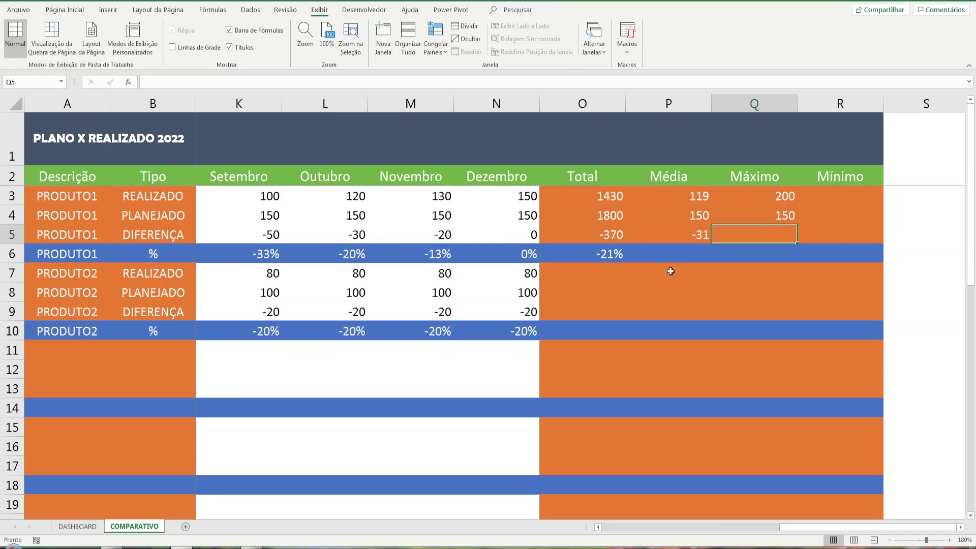
pyautogui.write('=')
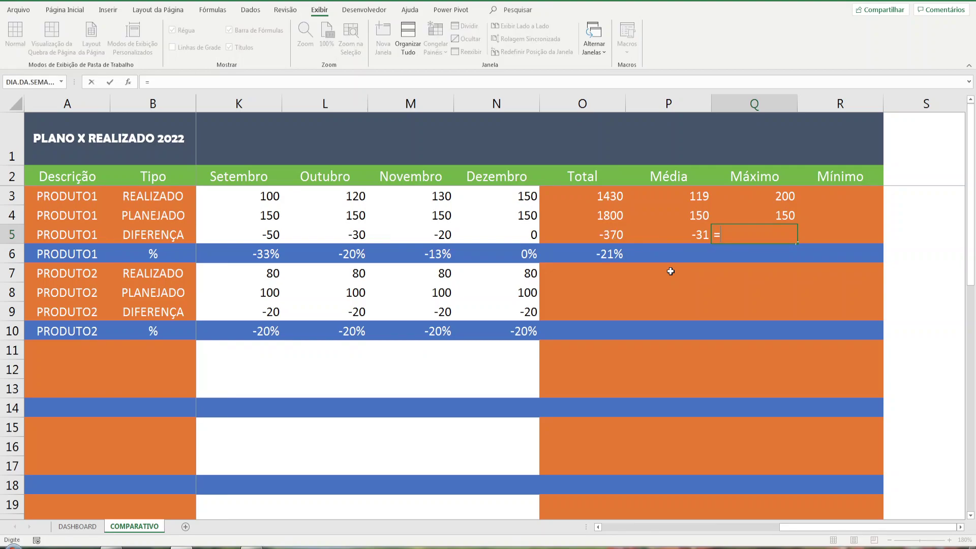
pyautogui.click(771, 197)
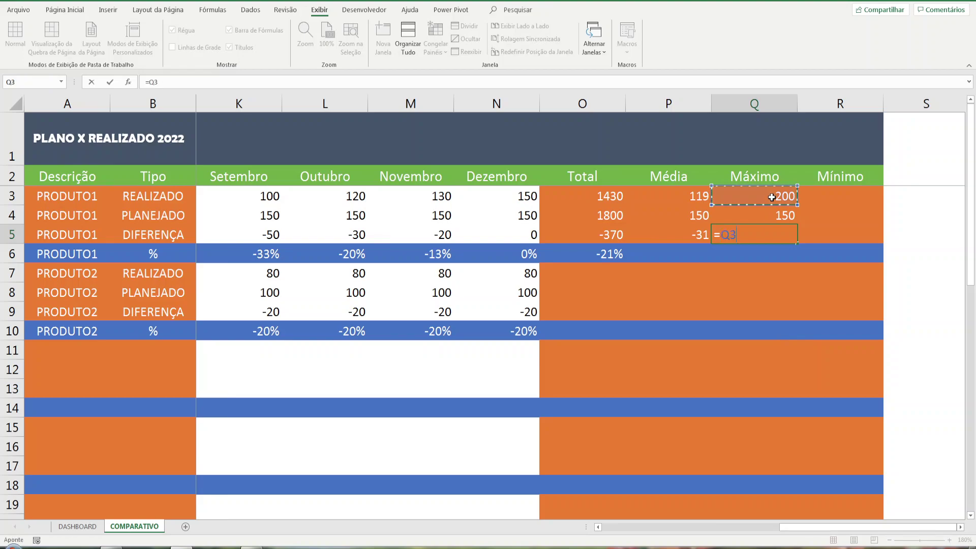
pyautogui.write('-')
pyautogui.click(745, 216)
pyautogui.press('Return')
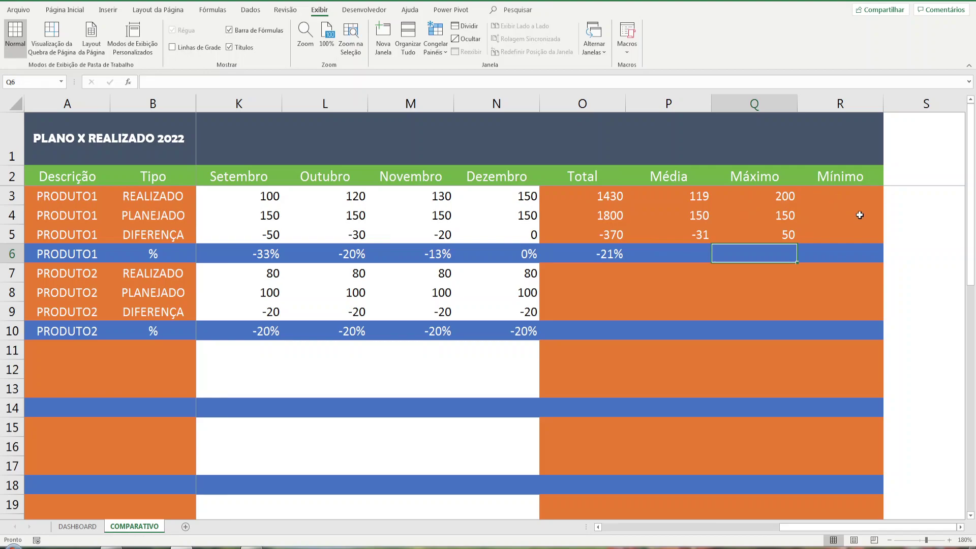
# Write the formula =MÍNIMO(C3:N3) in R3 to find the minimum of Product 1's REALIZADO months
pyautogui.click(859, 199)
pyautogui.write('=')
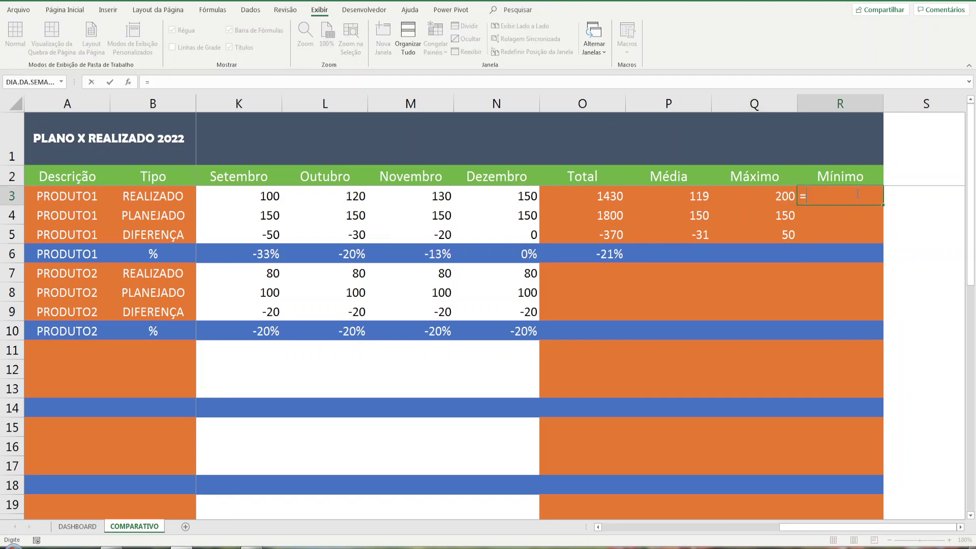
pyautogui.write('MÍ')
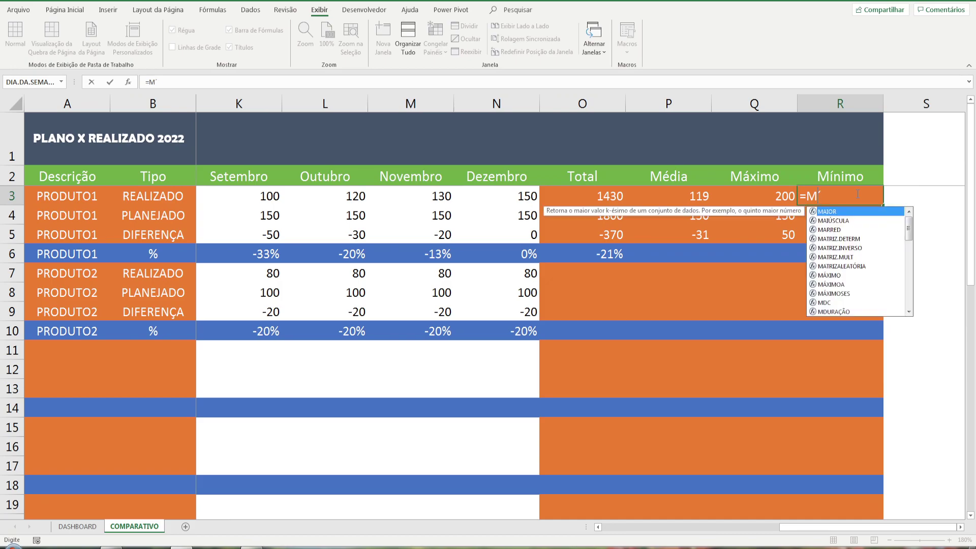
pyautogui.write('NIMO')
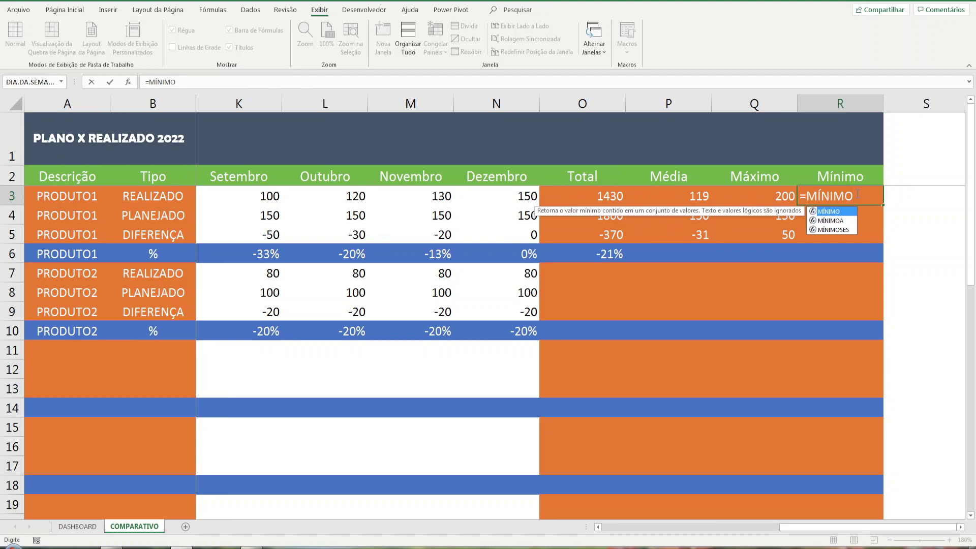
pyautogui.write('(')
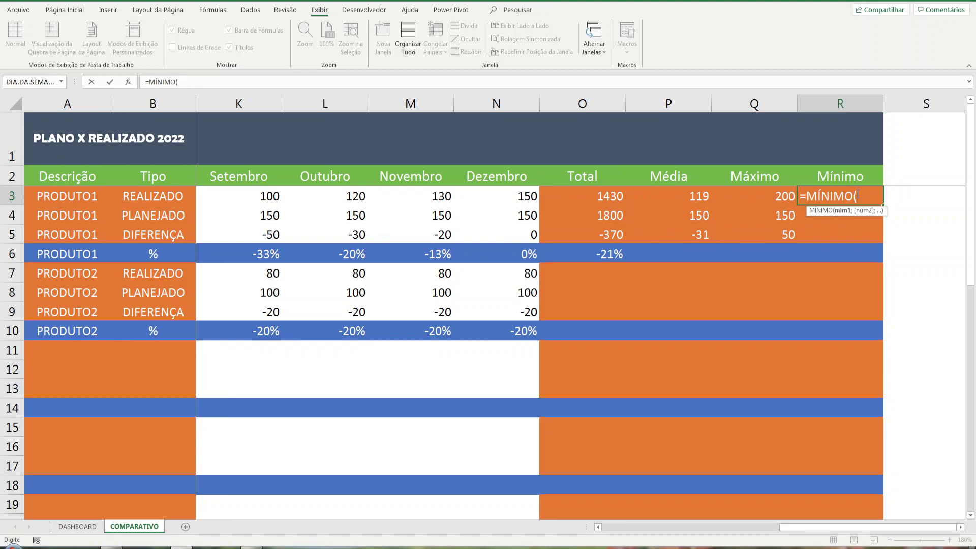
pyautogui.click(516, 199)
pyautogui.moveTo(516, 199); pyautogui.dragTo(138, 192)
pyautogui.moveTo(176, 199); pyautogui.dragTo(231, 195)
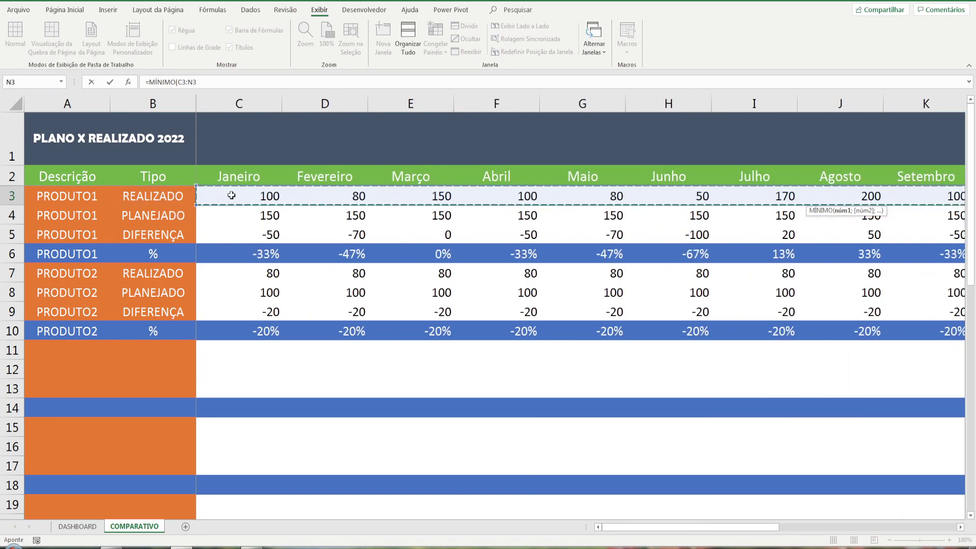
pyautogui.write(')')
# Point a red arrow at the minimum formula in a screen capture, close the capture, and confirm the formula in R3
pyautogui.press('Print')
pyautogui.moveTo(7, 54); pyautogui.dragTo(373, 159)
pyautogui.click(383, 85)
pyautogui.moveTo(286, 135)
pyautogui.mouseDown()
pyautogui.moveTo(158, 87)
pyautogui.moveTo(168, 91)
pyautogui.mouseUp()
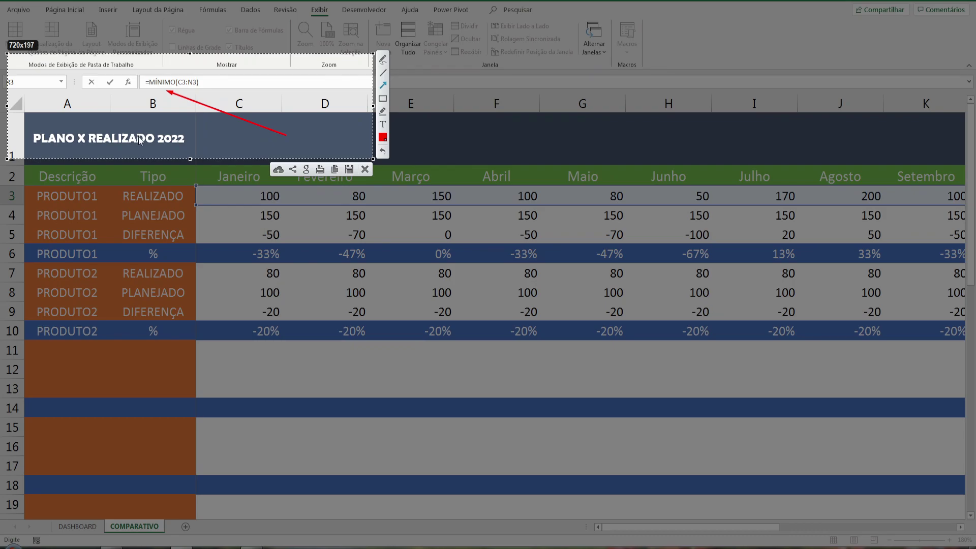
pyautogui.press('Escape')
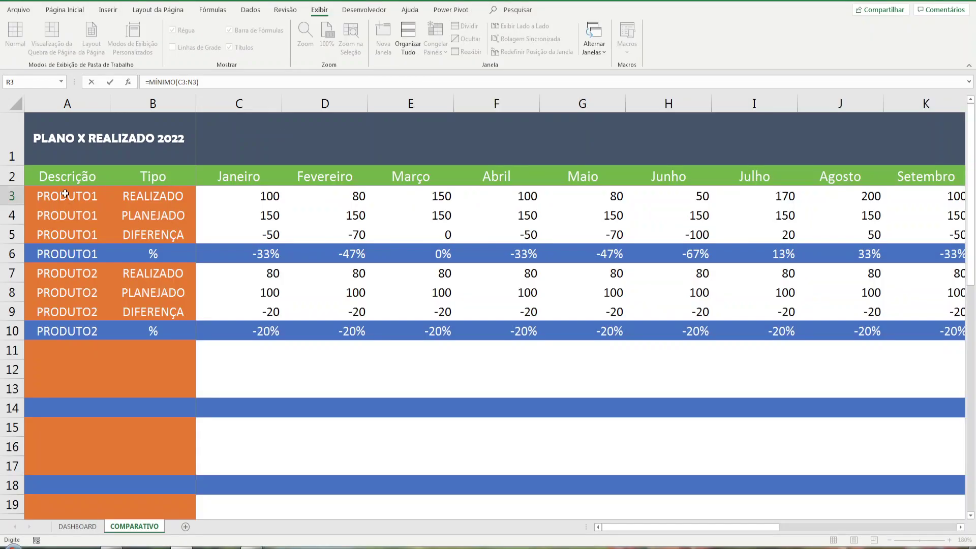
pyautogui.press('Return')
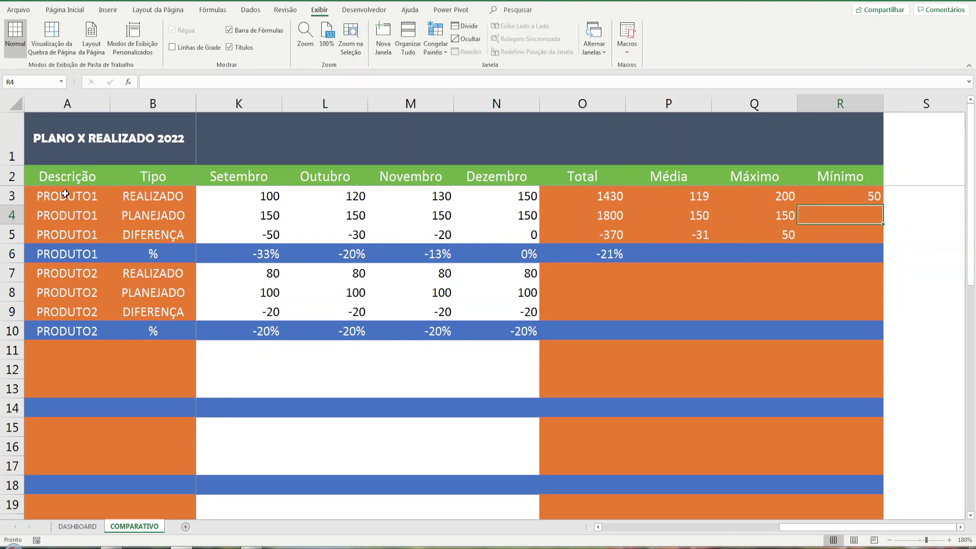
# Frame Product 1's REALIZADO value for Junho in a screen capture to illustrate the yearly minimum
pyautogui.moveTo(815, 528); pyautogui.dragTo(704, 536)
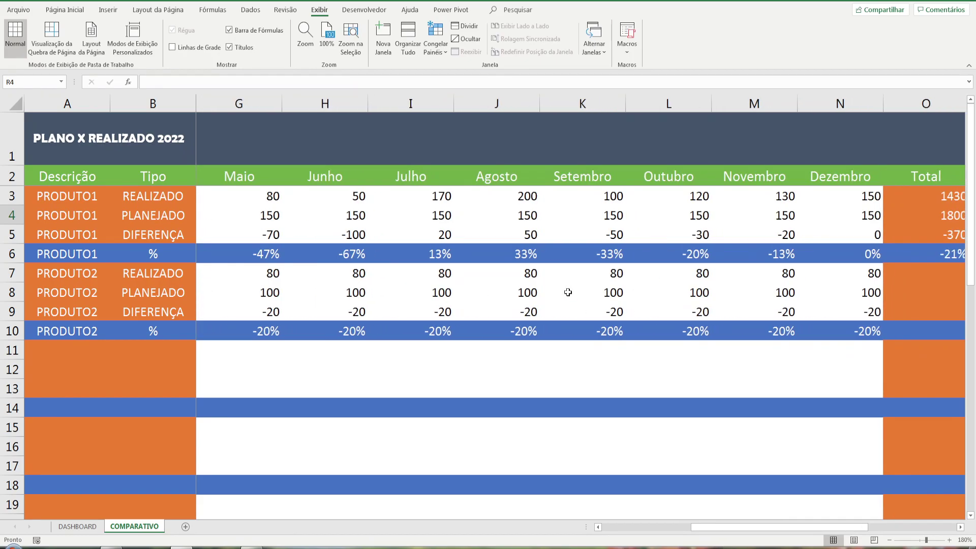
pyautogui.press('Print')
pyautogui.moveTo(283, 144); pyautogui.dragTo(396, 204)
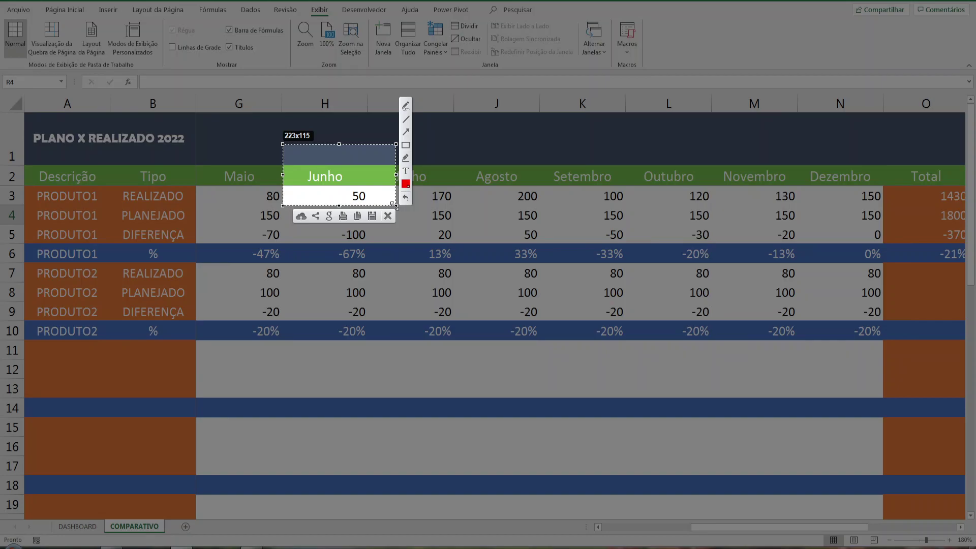
pyautogui.press('Escape')
# Copy the minimum formula from R3 to R4 for Product 1's PLANEJADO row
pyautogui.press('Right')
pyautogui.press('Left')
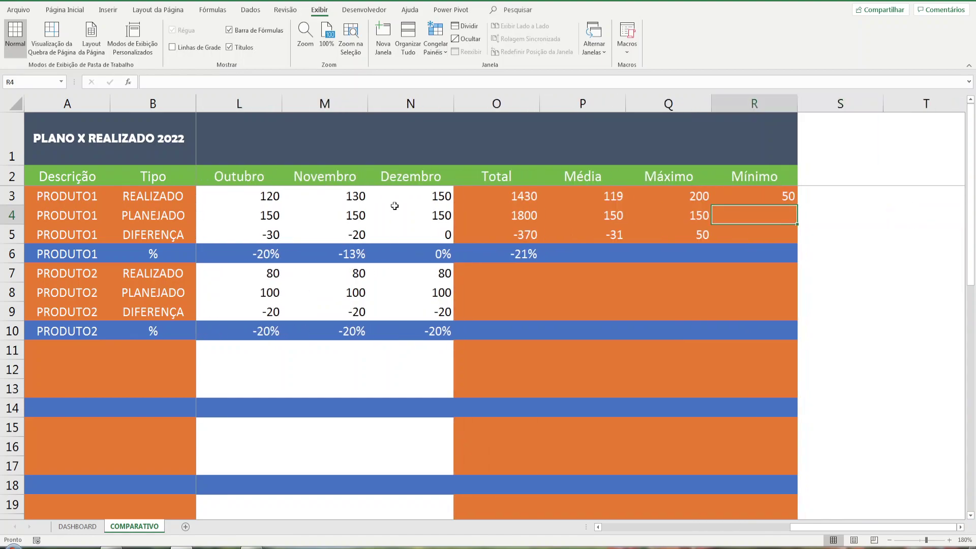
pyautogui.press('Up')
pyautogui.hotkey('ctrl', 'c')
pyautogui.press('Down')
pyautogui.hotkey('ctrl', 'v')
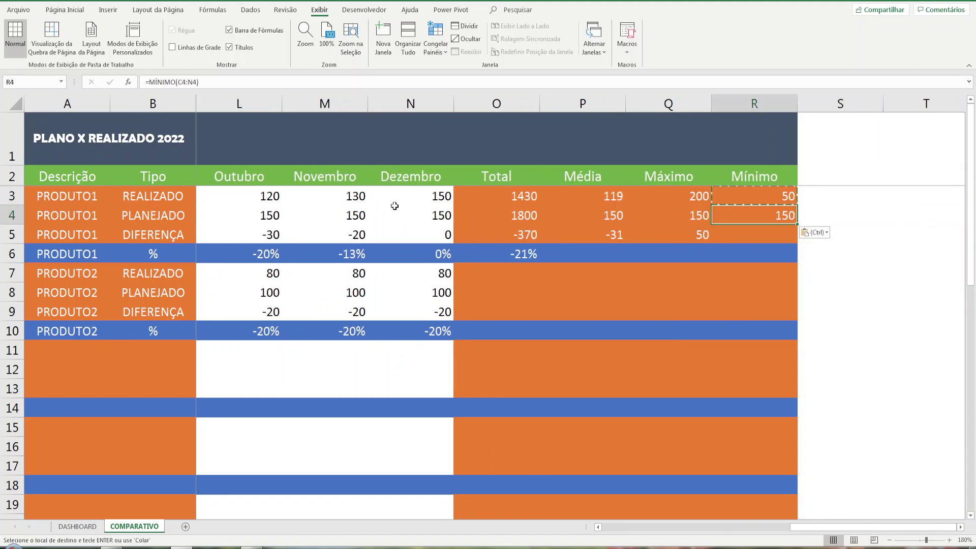
pyautogui.press('Escape')
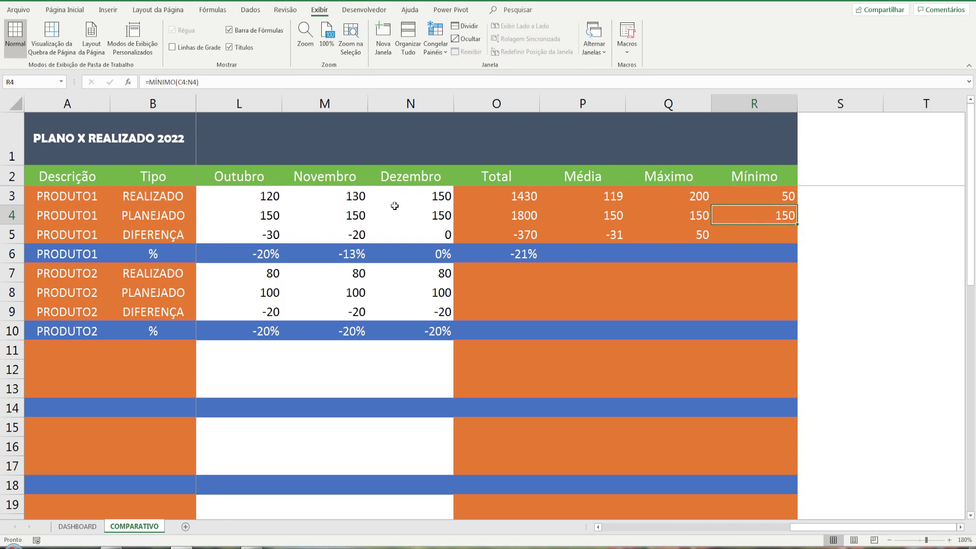
# Write the formula =R3-R4 in R5 to calculate Product 1's DIFERENÇA in the Mínimo column
pyautogui.press('Down')
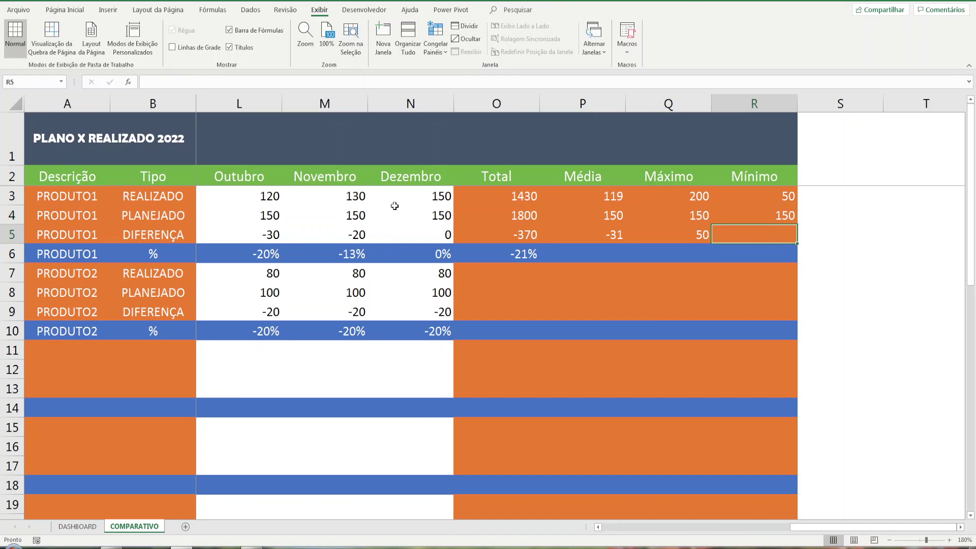
pyautogui.write('=')
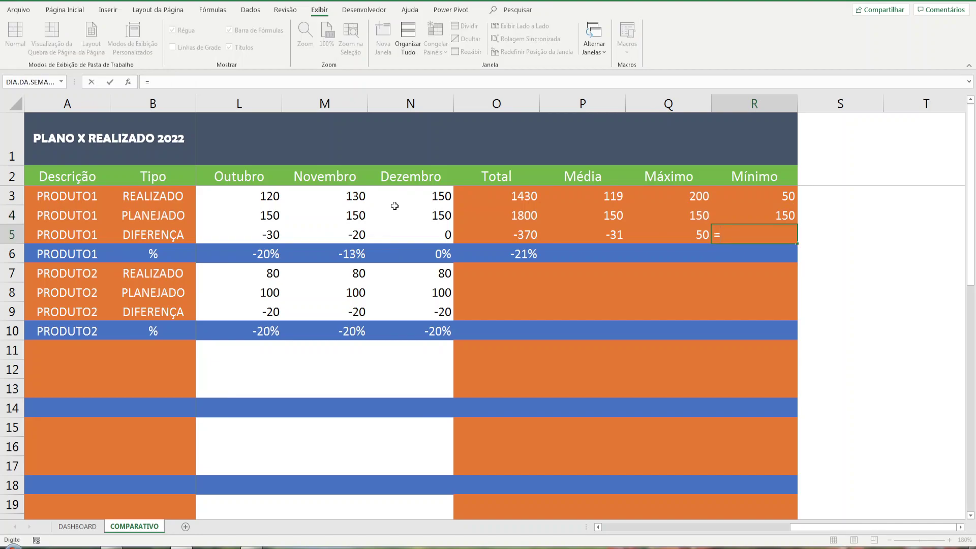
pyautogui.press('Up')
pyautogui.press('Up')
pyautogui.write('-')
pyautogui.press('Up')
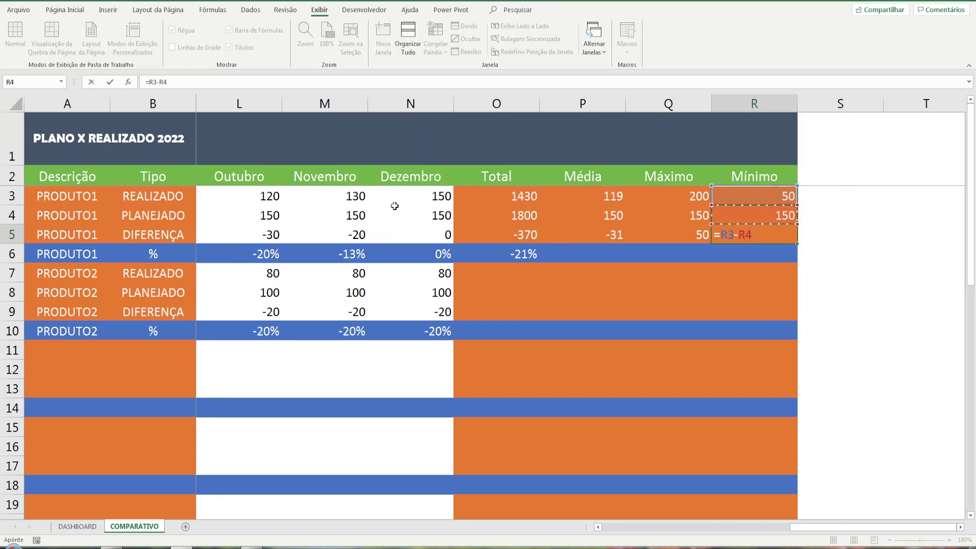
pyautogui.press('Return')
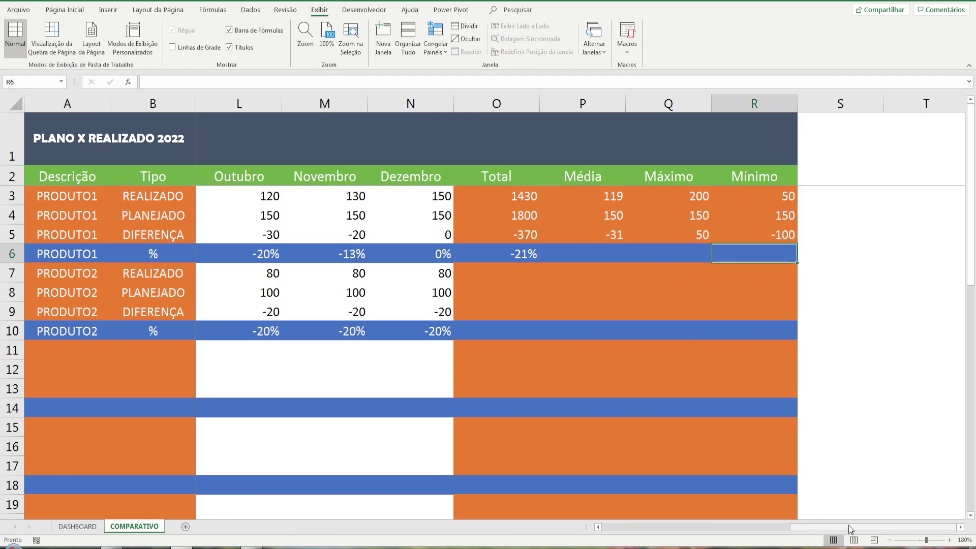
# Select Product 1's four rows with the column headers, from Descrição through Mínimo, in a screen capture
pyautogui.click(889, 539)
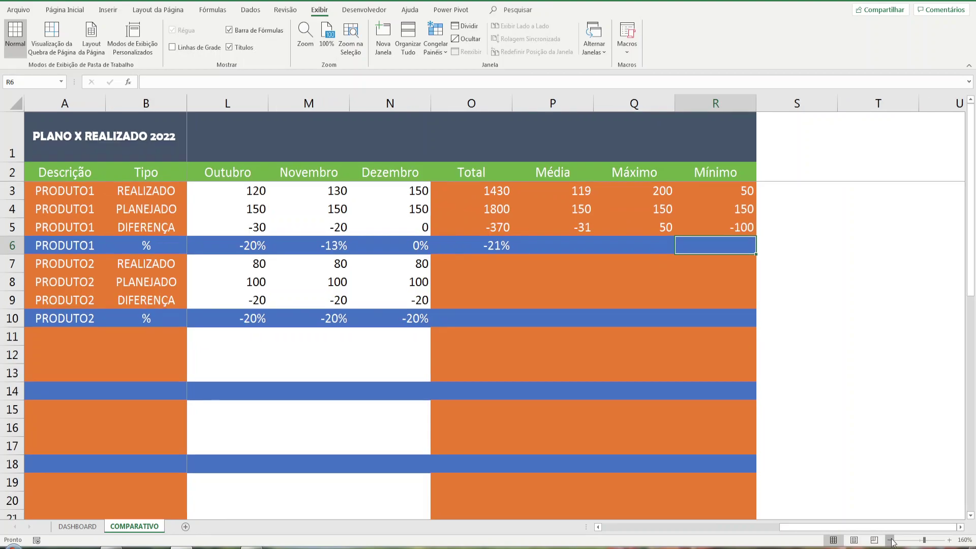
pyautogui.click(889, 539)
pyautogui.moveTo(775, 530); pyautogui.dragTo(671, 531)
pyautogui.moveTo(890, 539); pyautogui.dragTo(912, 540)
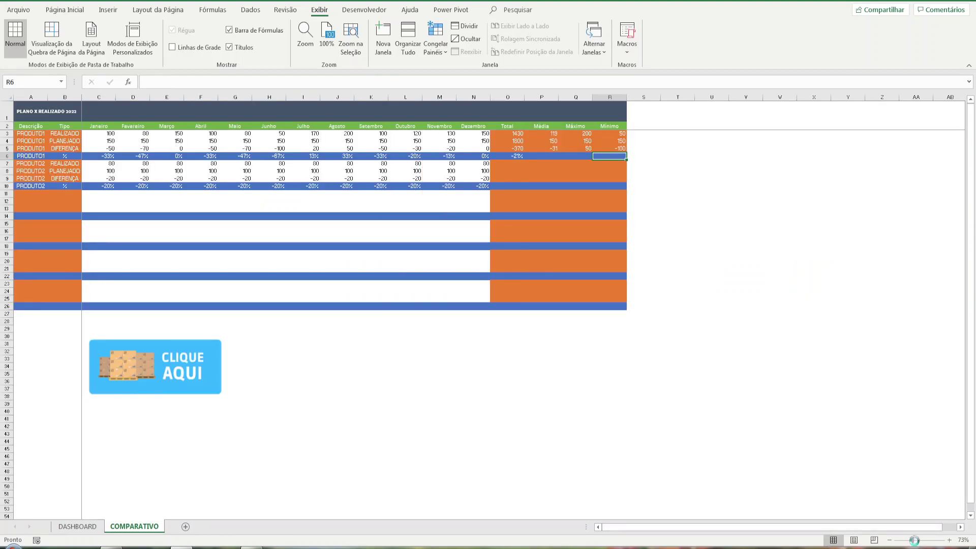
pyautogui.click(914, 542)
pyautogui.moveTo(915, 541)
pyautogui.mouseDown()
pyautogui.moveTo(924, 542)
pyautogui.moveTo(903, 539)
pyautogui.mouseUp()
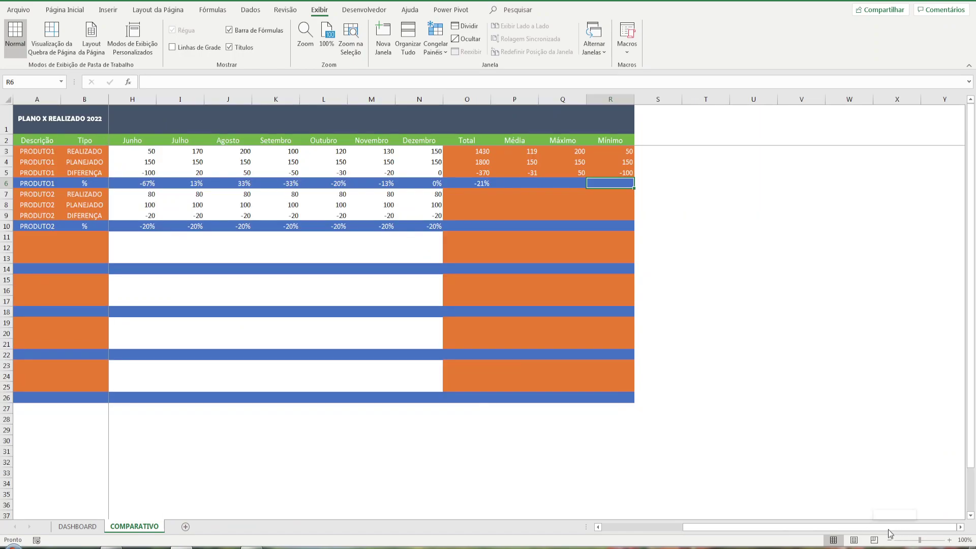
pyautogui.click(508, 444)
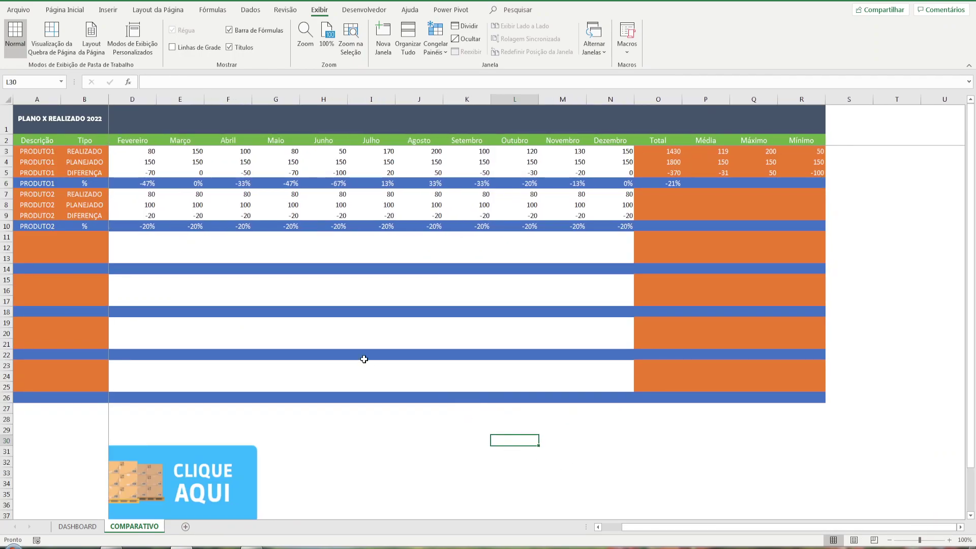
pyautogui.press('Print')
pyautogui.moveTo(10, 132); pyautogui.dragTo(848, 192)
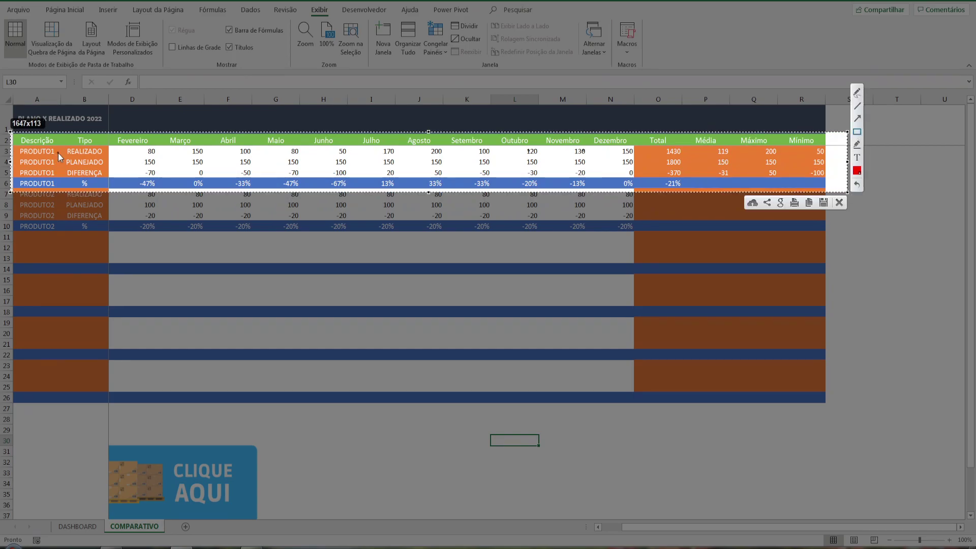
# Mark Product 1's four row types in red, and highlight its Total values with a frame and an arrow beside the percentage
pyautogui.moveTo(55, 151)
pyautogui.mouseDown()
pyautogui.moveTo(66, 150)
pyautogui.moveTo(67, 182)
pyautogui.mouseUp()
pyautogui.moveTo(632, 133); pyautogui.dragTo(685, 192)
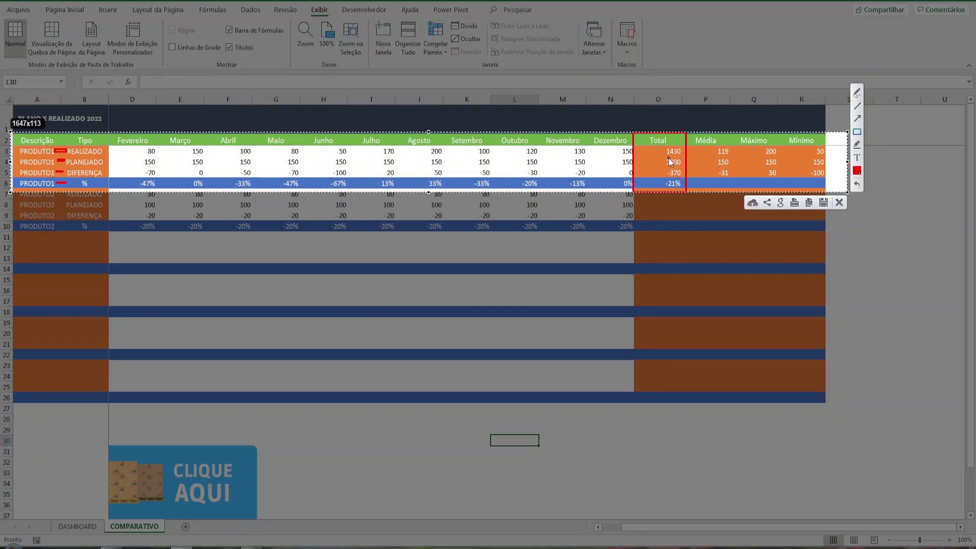
pyautogui.click(857, 119)
pyautogui.moveTo(640, 183)
pyautogui.mouseDown()
pyautogui.moveTo(653, 174)
pyautogui.moveTo(641, 175)
pyautogui.moveTo(656, 181)
pyautogui.mouseUp()
# Frame Product 1's average, maximum and minimum values in red in the screen capture, and close it
pyautogui.click(857, 132)
pyautogui.moveTo(691, 145); pyautogui.dragTo(736, 157)
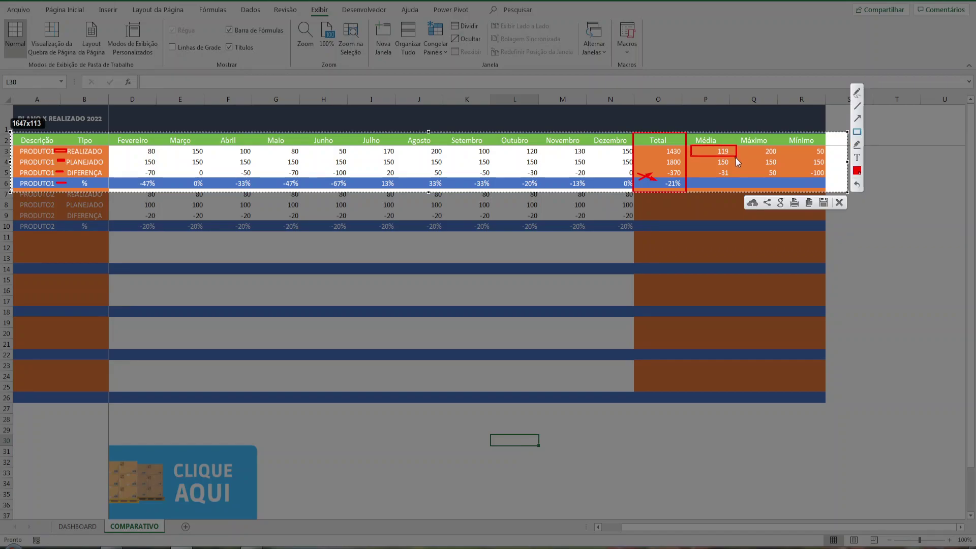
pyautogui.moveTo(697, 157)
pyautogui.mouseDown()
pyautogui.moveTo(743, 168)
pyautogui.moveTo(733, 167)
pyautogui.mouseUp()
pyautogui.moveTo(740, 155)
pyautogui.mouseDown()
pyautogui.moveTo(741, 167)
pyautogui.moveTo(739, 150)
pyautogui.mouseUp()
pyautogui.click(856, 132)
pyautogui.moveTo(741, 147); pyautogui.dragTo(782, 157)
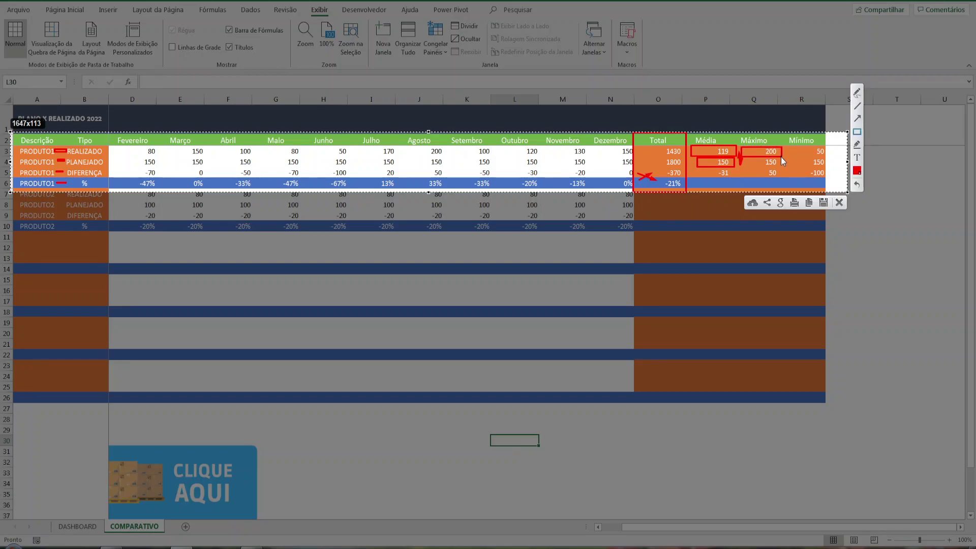
pyautogui.moveTo(782, 146); pyautogui.dragTo(829, 158)
pyautogui.press('Escape')
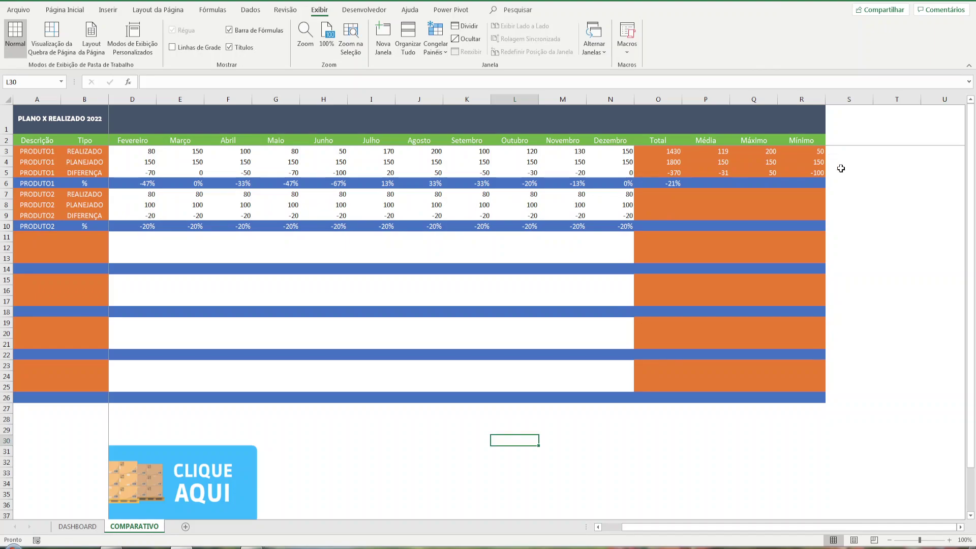
# Start a screen capture covering the summary columns through Mínimo for both products, with the rectangle annotation tool active
pyautogui.click(948, 540)
pyautogui.click(949, 540)
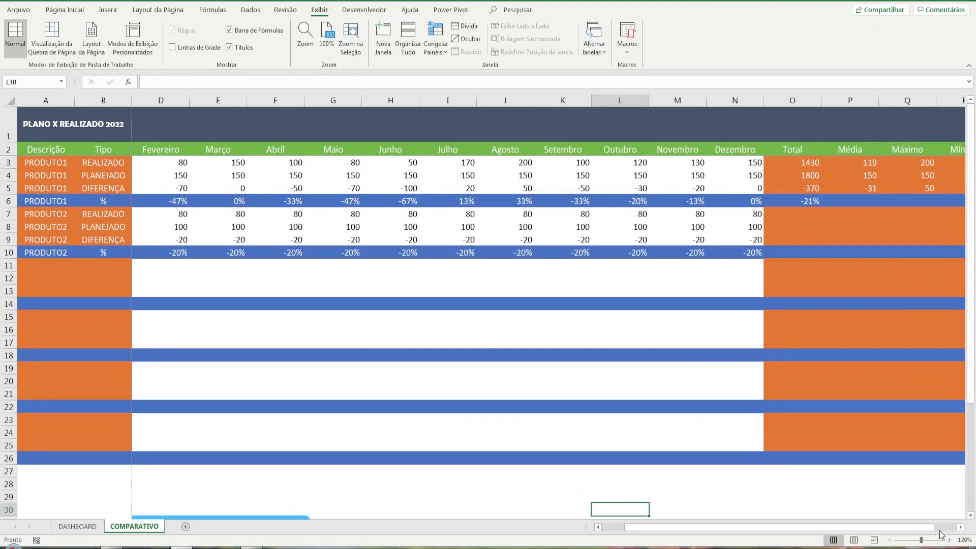
pyautogui.click(943, 527)
pyautogui.moveTo(880, 527); pyautogui.dragTo(775, 528)
pyautogui.press('Print')
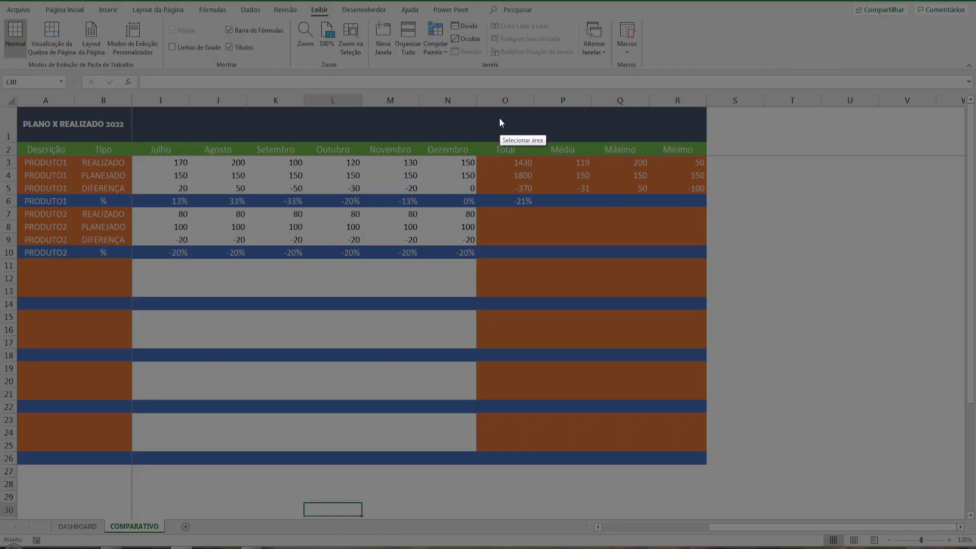
pyautogui.moveTo(516, 114); pyautogui.dragTo(817, 264)
pyautogui.click(826, 205)
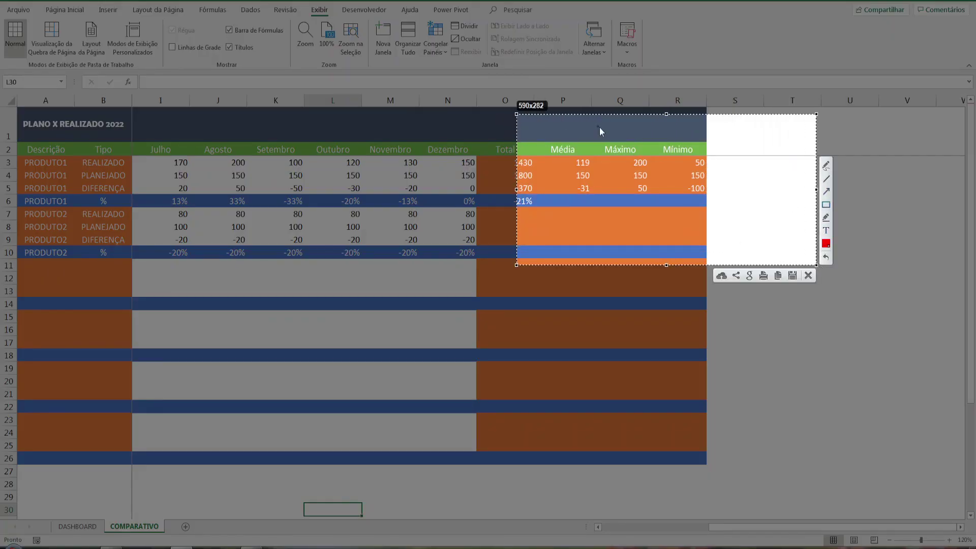
# Frame Product 1's Mínimo and Máximo headers with their REALIZADO values in red, and undo both frames
pyautogui.moveTo(652, 136); pyautogui.dragTo(712, 172)
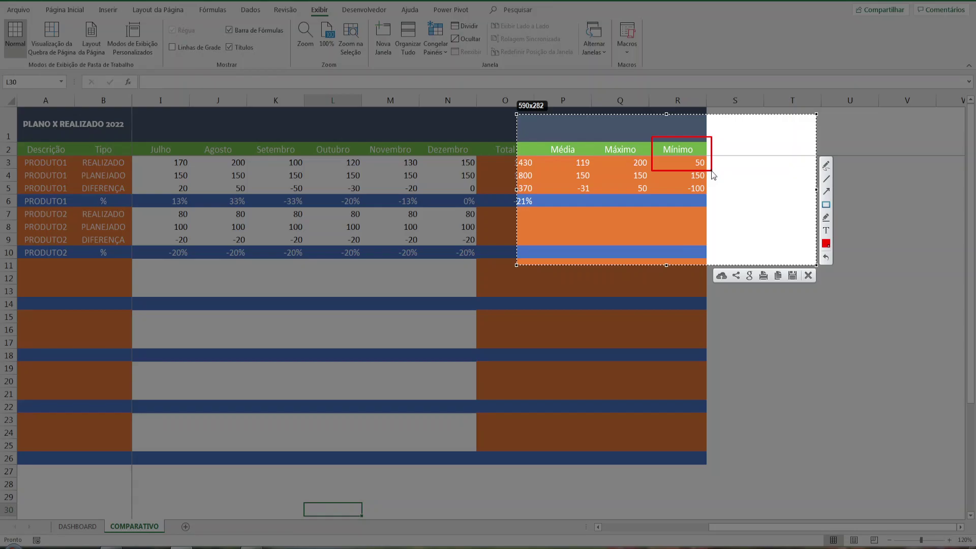
pyautogui.moveTo(593, 134); pyautogui.dragTo(652, 171)
pyautogui.hotkey('ctrl', 'z')
pyautogui.hotkey('ctrl', 'z')
# Point red arrows at Product 1's Média, Máximo, Mínimo and total percentage values in the screen capture, and close it
pyautogui.click(825, 191)
pyautogui.moveTo(606, 159); pyautogui.dragTo(594, 159)
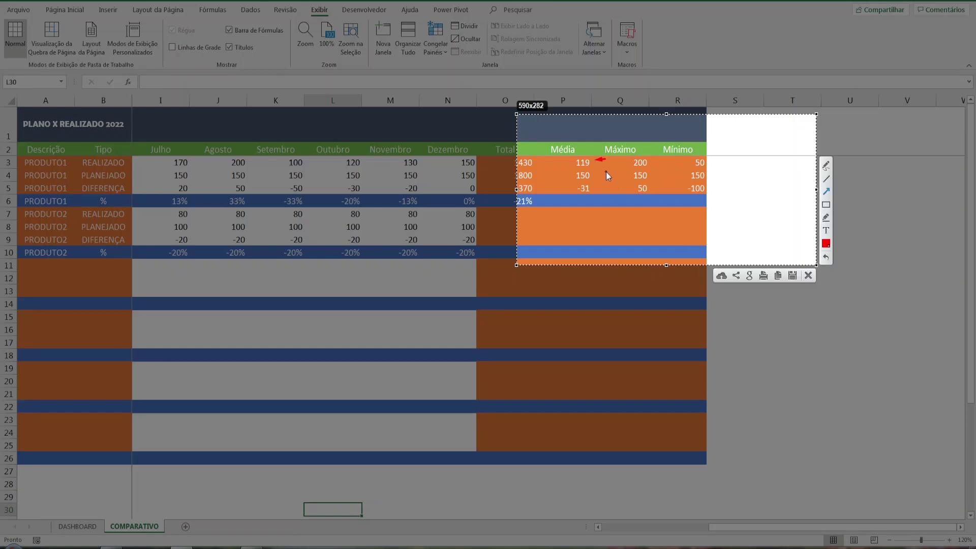
pyautogui.moveTo(606, 172); pyautogui.dragTo(594, 172)
pyautogui.click(658, 174)
pyautogui.moveTo(667, 173); pyautogui.dragTo(657, 167)
pyautogui.moveTo(747, 183); pyautogui.dragTo(712, 169)
pyautogui.moveTo(574, 220); pyautogui.dragTo(544, 208)
pyautogui.press('Escape')
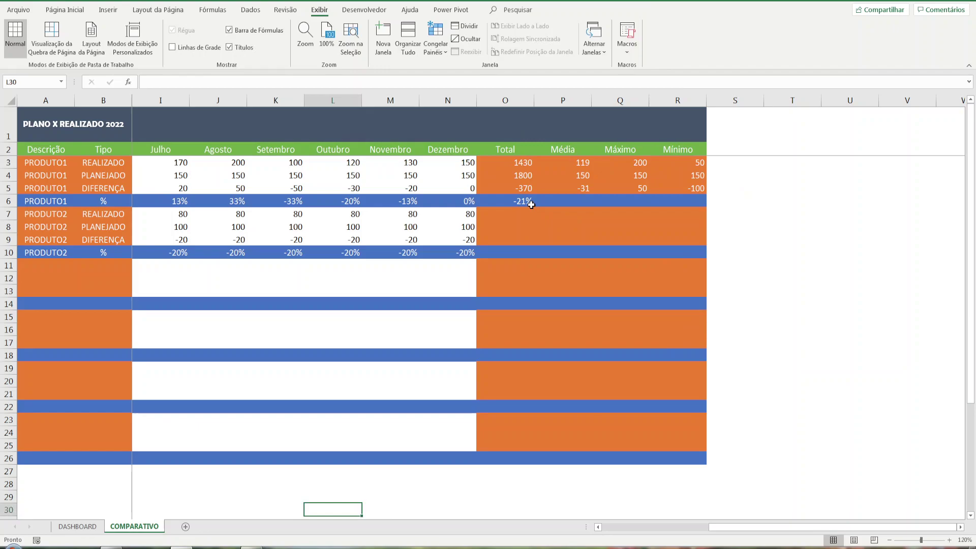
# Copy Product 1's summary formulas from O3:R6 to the blocks starting at O7, O11, O15, O19 and O23
pyautogui.moveTo(522, 201); pyautogui.dragTo(687, 158)
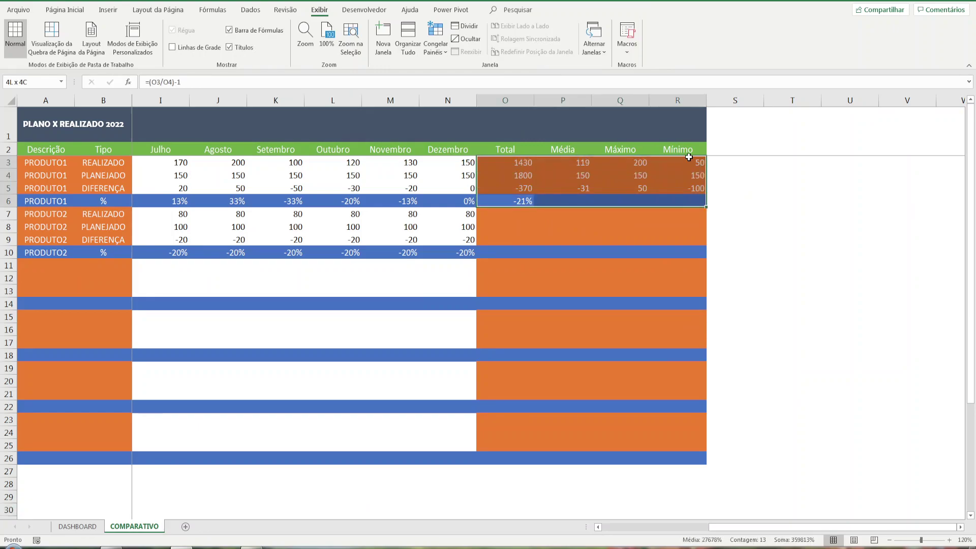
pyautogui.hotkey('ctrl', 'c')
pyautogui.click(513, 213)
pyautogui.hotkey('ctrl', 'v')
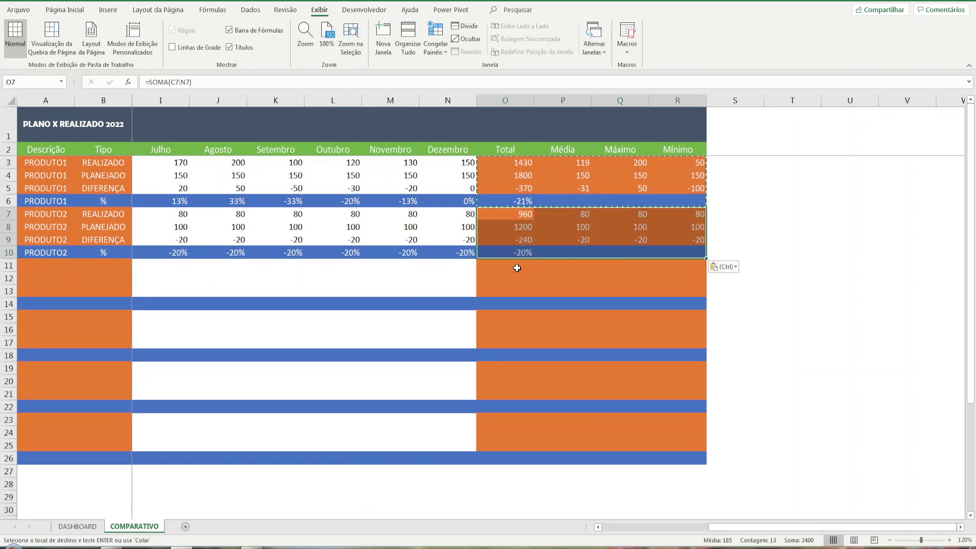
pyautogui.click(517, 268)
pyautogui.hotkey('ctrl', 'v')
pyautogui.click(514, 315)
pyautogui.hotkey('ctrl', 'v')
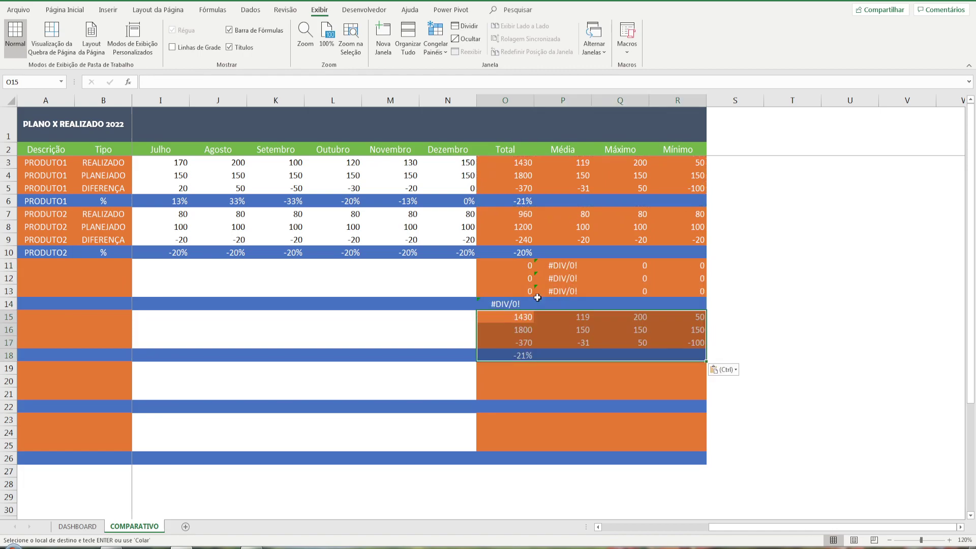
pyautogui.click(512, 370)
pyautogui.hotkey('ctrl', 'v')
pyautogui.click(519, 419)
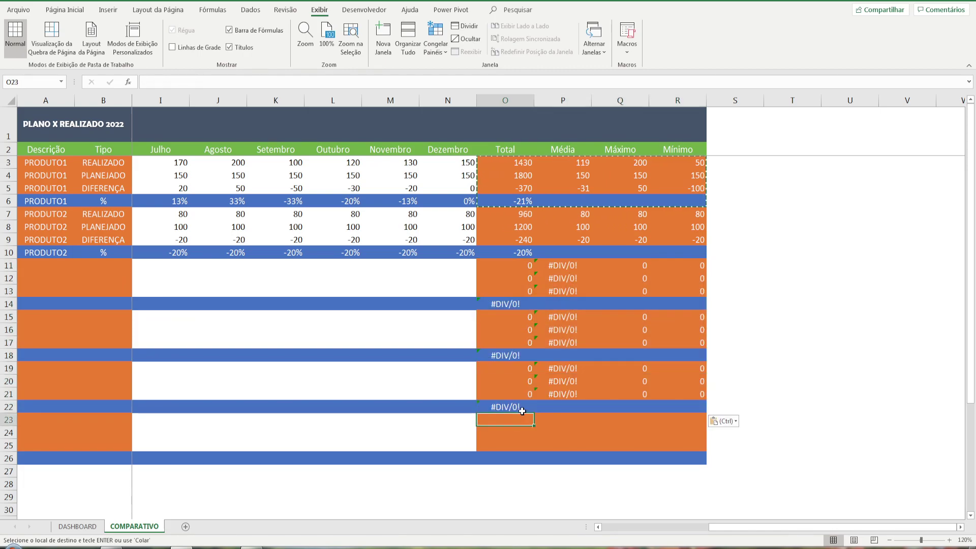
pyautogui.hotkey('ctrl', 'v')
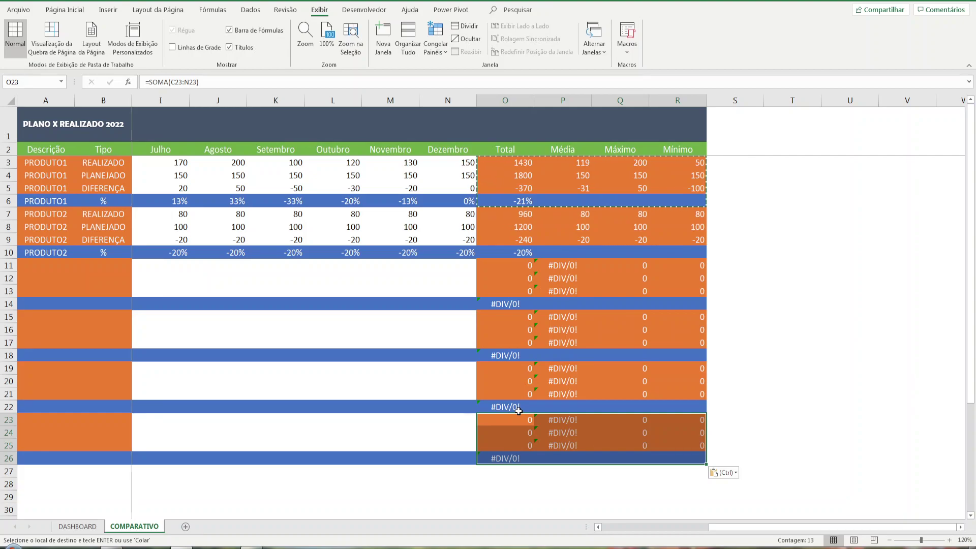
# Capture the screen area around the CLIQUE AQUI banner below the table, and copy the image
pyautogui.moveTo(722, 528); pyautogui.dragTo(551, 516)
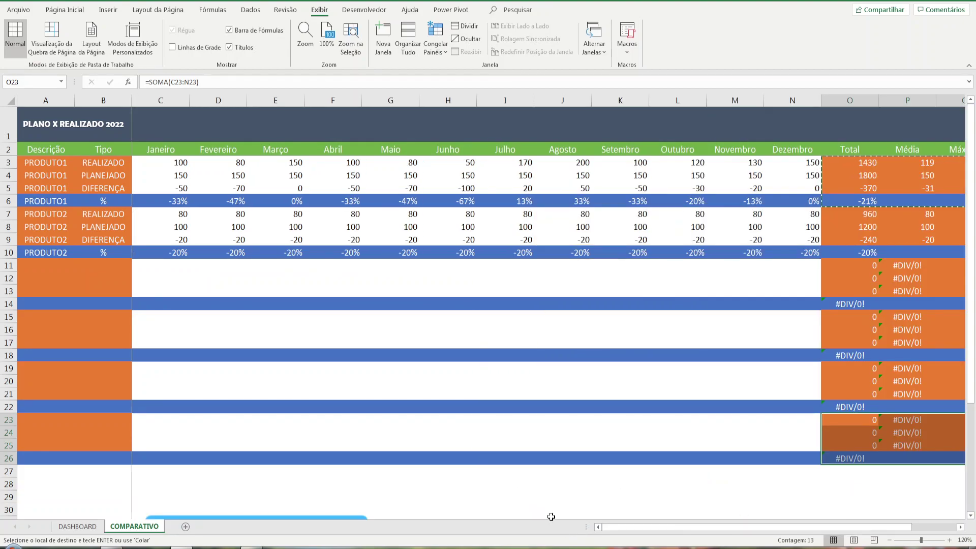
pyautogui.scroll(-4, 487, 476)
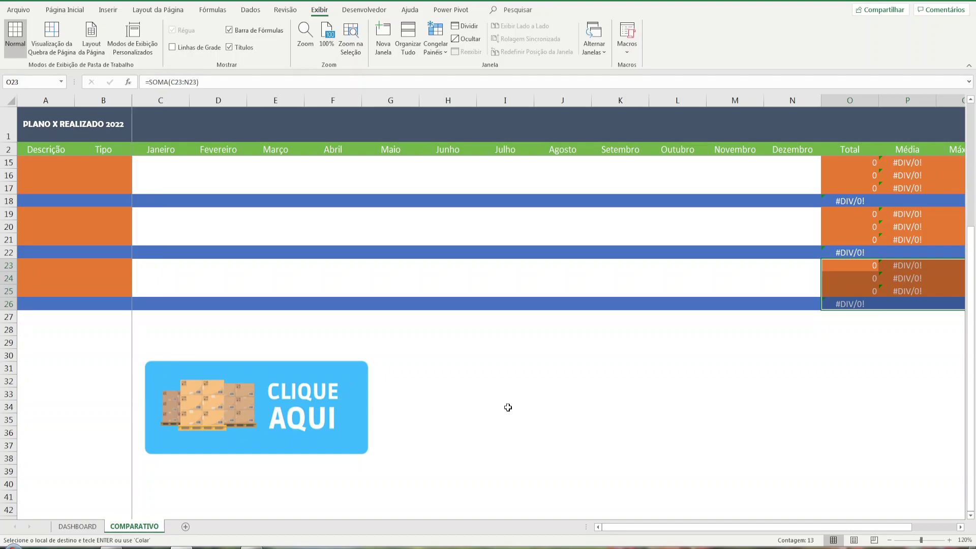
pyautogui.press('Print')
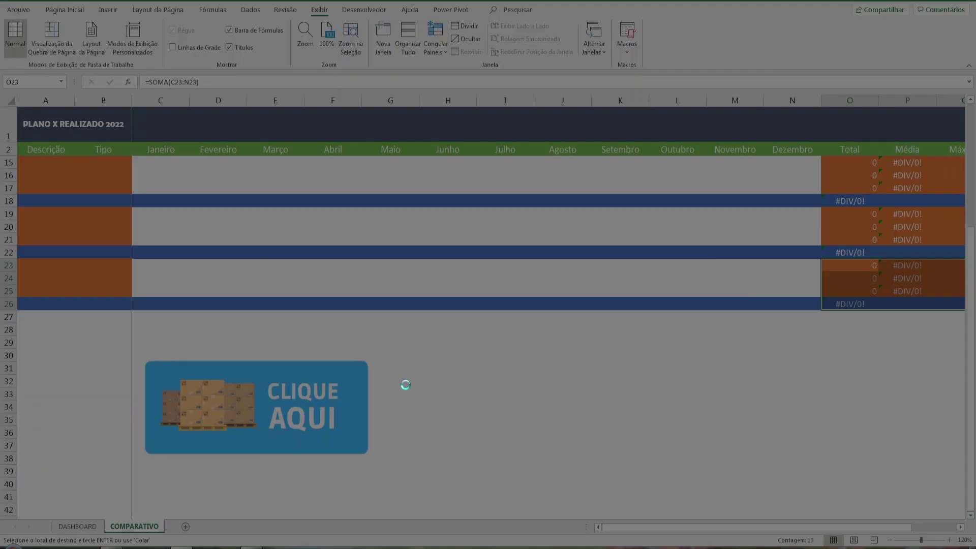
pyautogui.moveTo(100, 339); pyautogui.dragTo(401, 471)
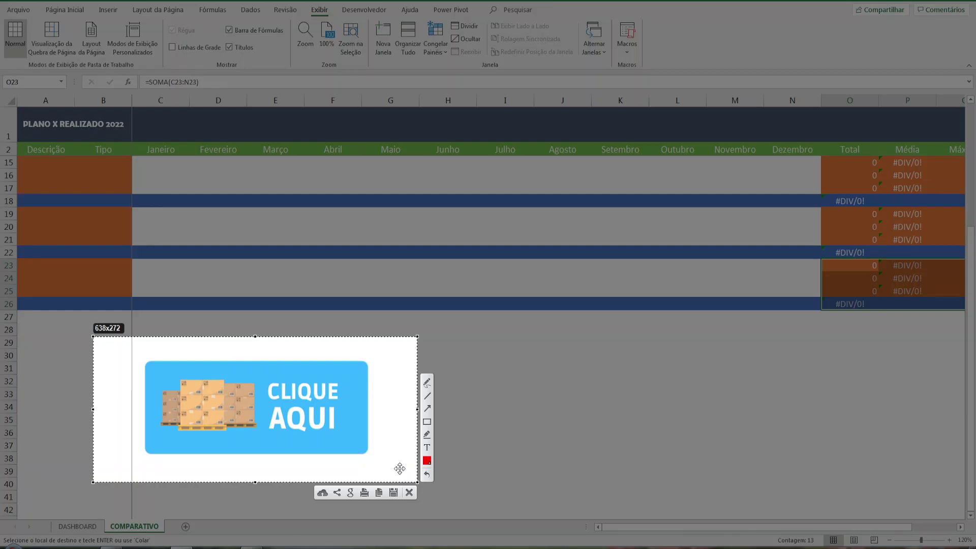
pyautogui.hotkey('ctrl', 'c')
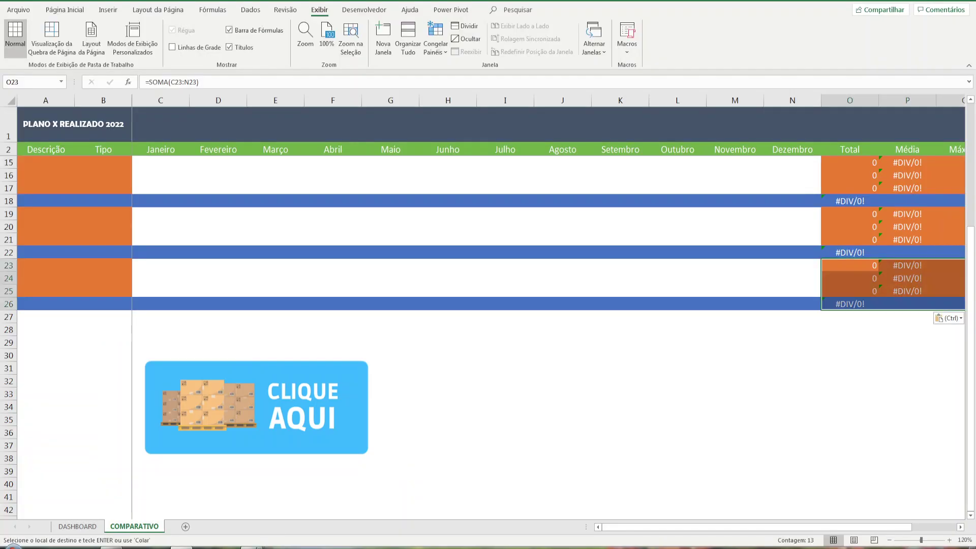